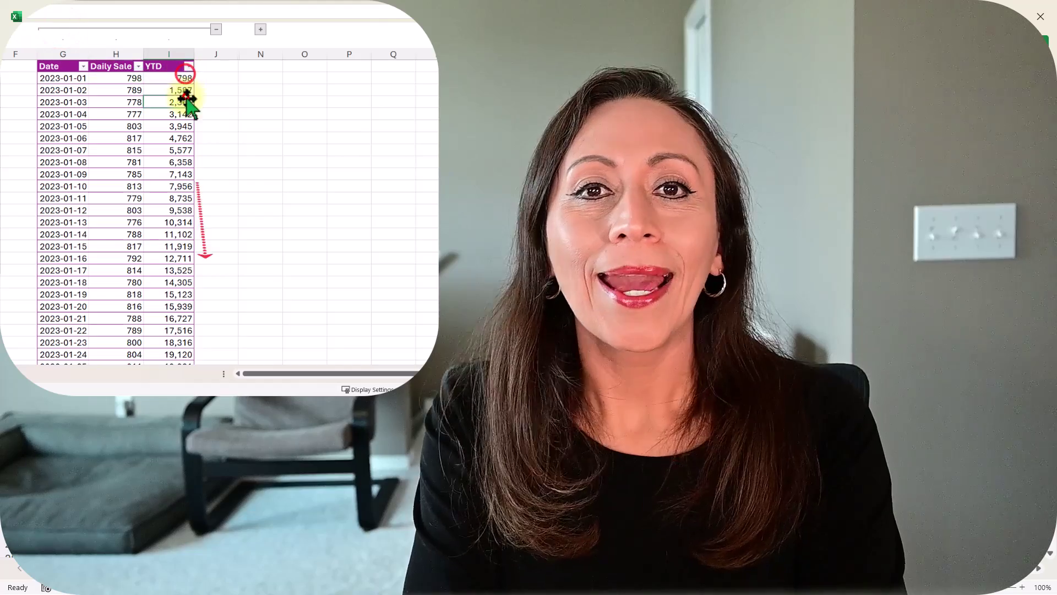
Check the purple table's YTD running total down to its last row
key("ctrl+Down")
key("Up")
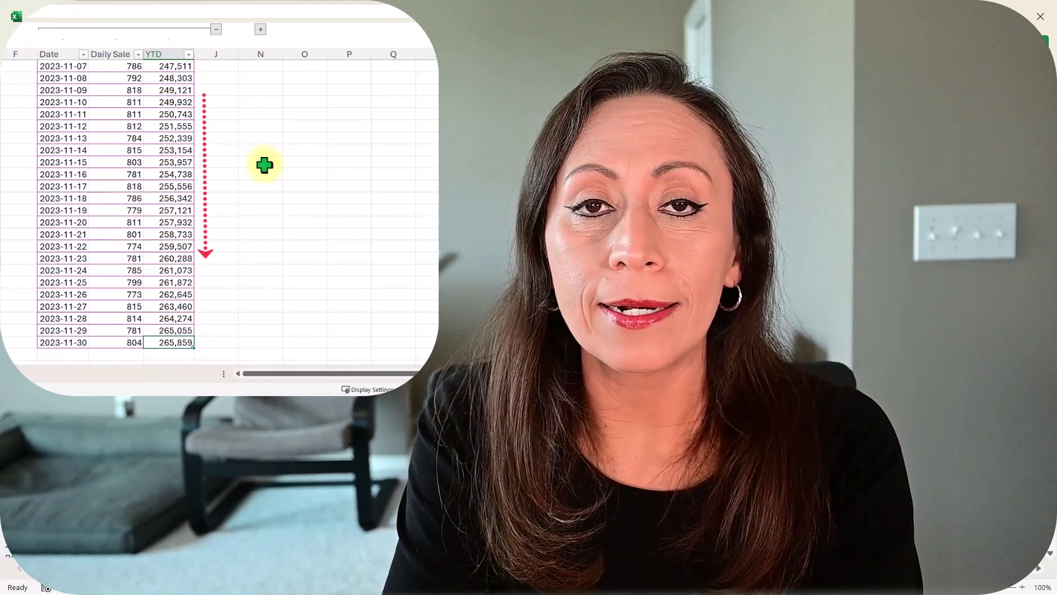
scroll(165, 243, "down", 3)
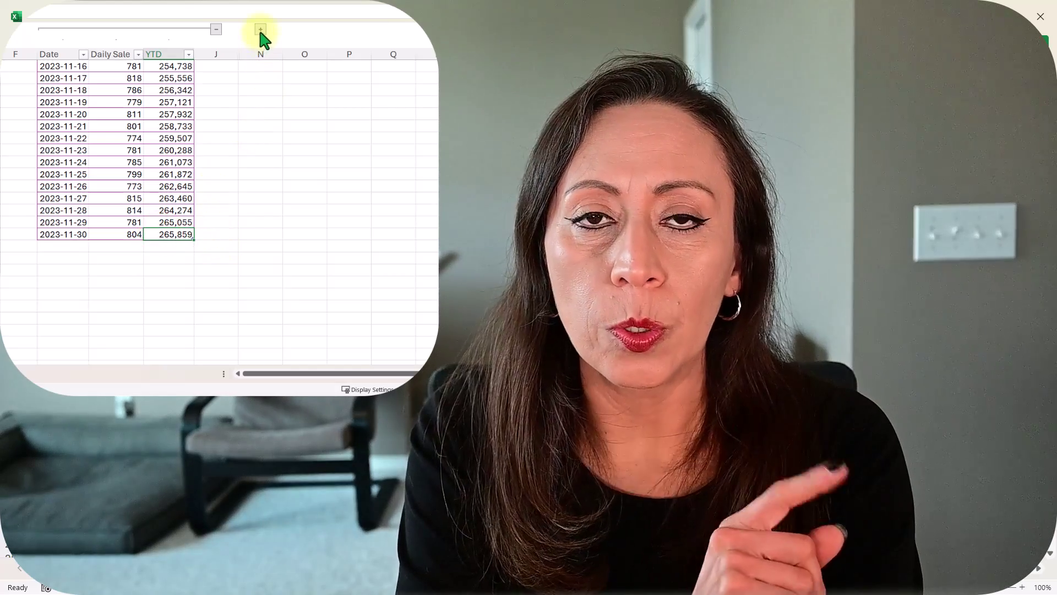
Expand the collapsed column group and examine the blue table's YTD values from January into the start of February
left_click(259, 28)
left_click(370, 83)
key("ctrl+Up")
left_click(373, 81)
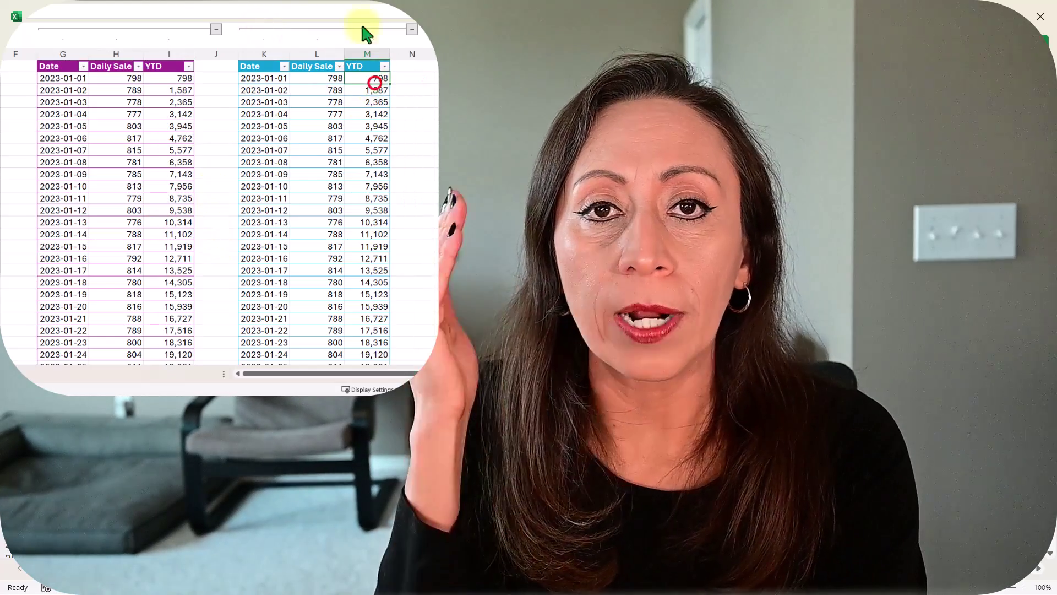
left_click_drag(380, 77, 378, 89)
key("ctrl+c")
scroll(352, 221, "down", 10)
left_click(366, 86)
key("ctrl+v")
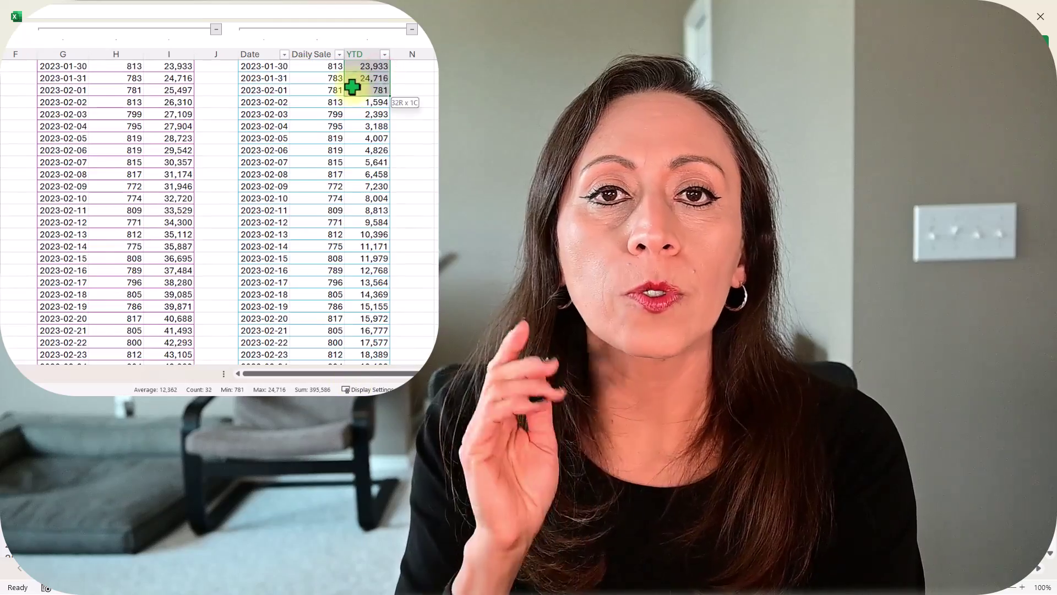
Highlight the 2023-02-01 row of the blue table in yellow and look through the February values
scroll(370, 199, "up", 3)
left_click_drag(370, 200, 243, 198)
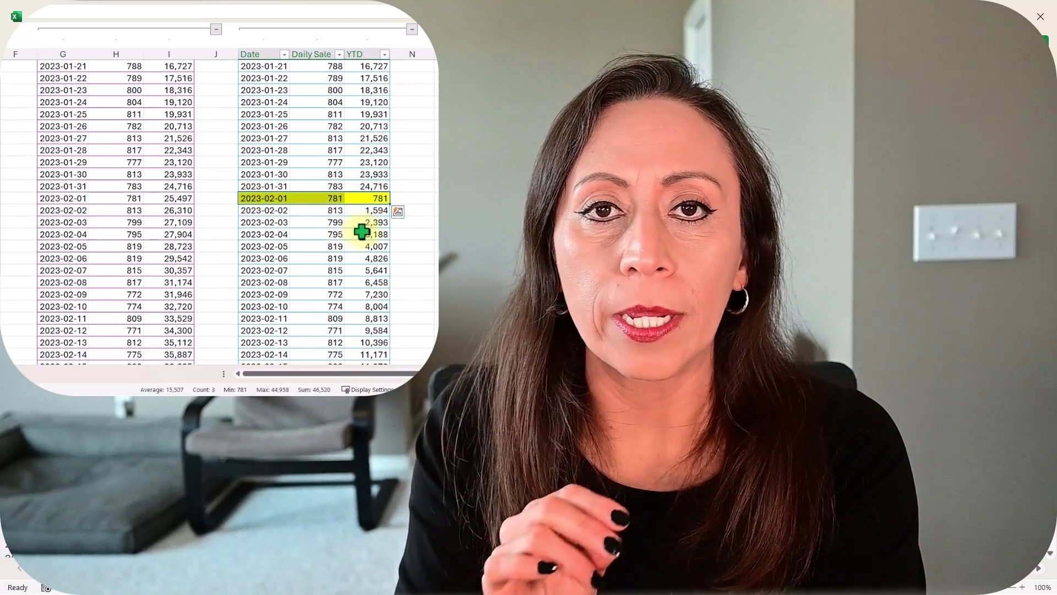
scroll(378, 244, "down", 8)
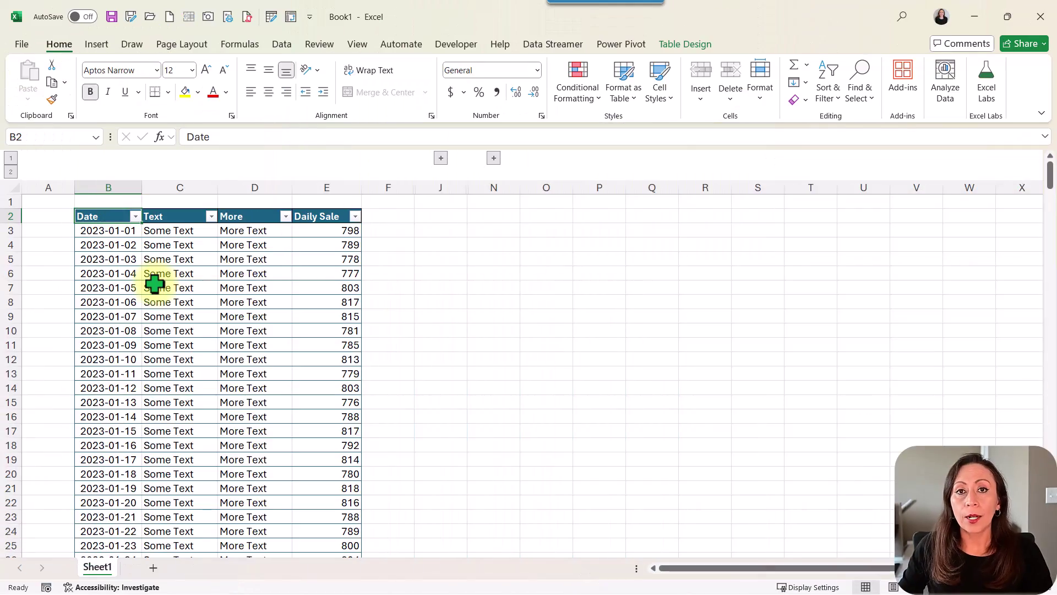
Examine the source table's Date and Daily Sale columns from the first row to the last, and return to its header
left_click(328, 216)
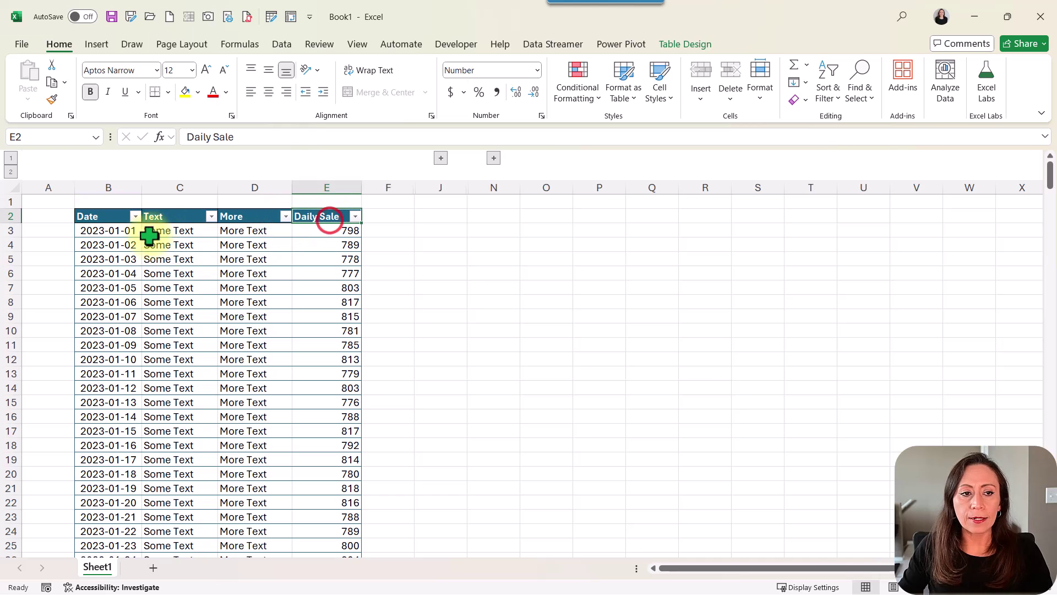
left_click(106, 218)
left_click(108, 231)
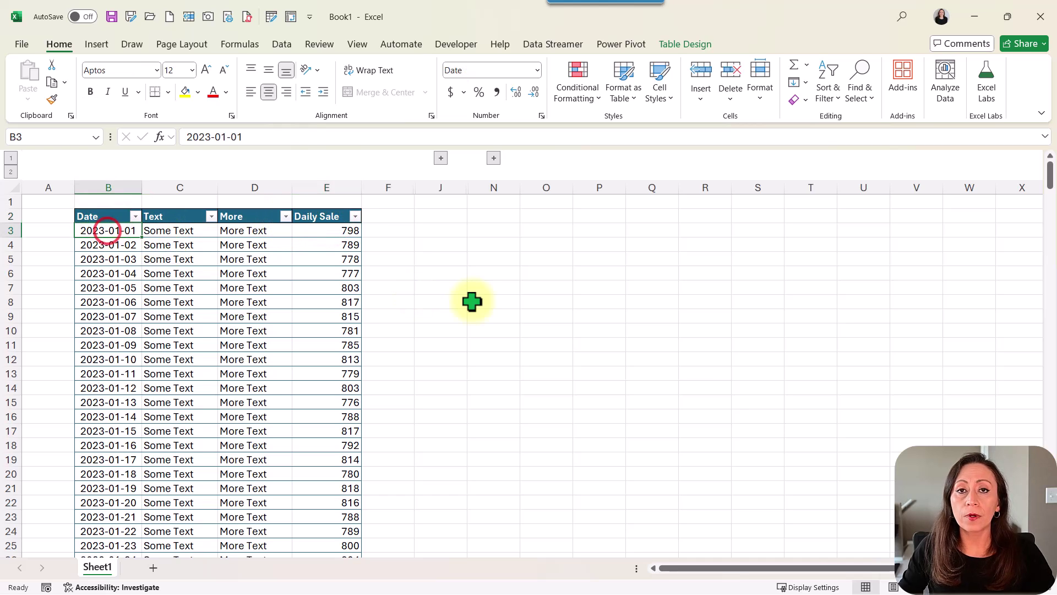
key("ctrl+shift+Down")
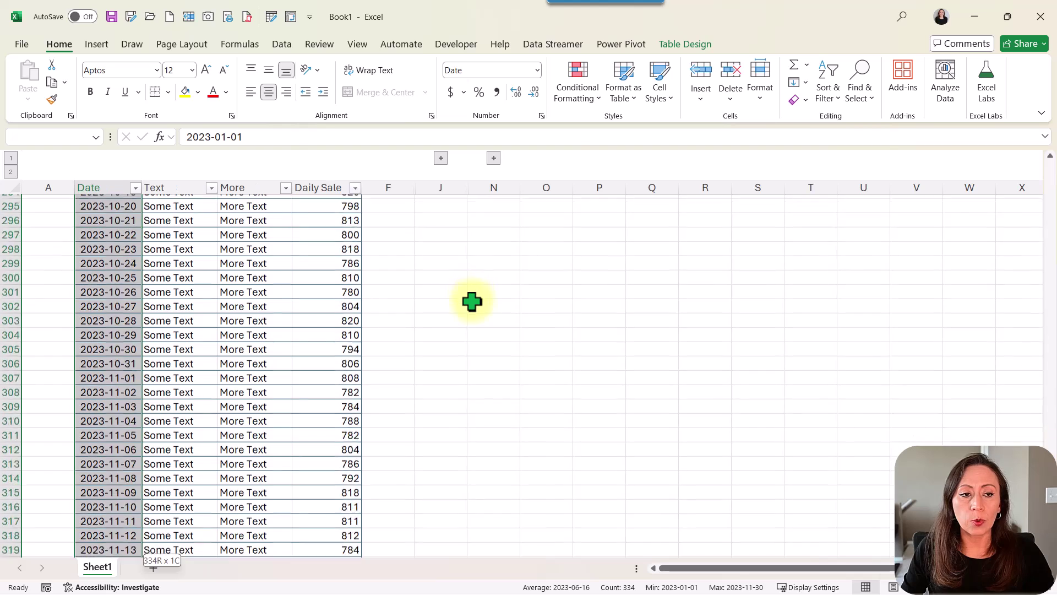
scroll(430, 311, "down", 5)
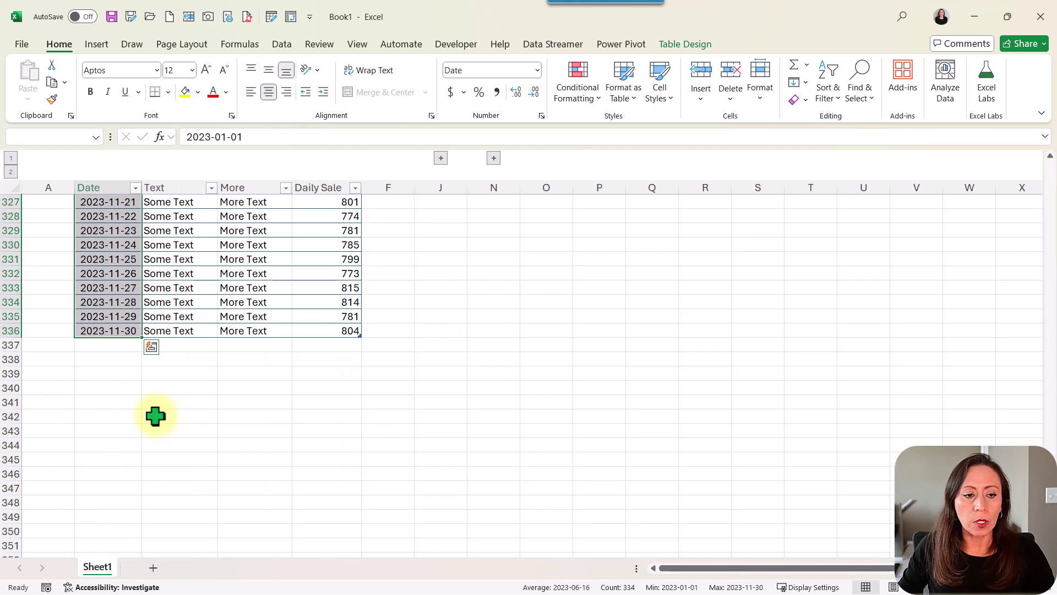
left_click(127, 332)
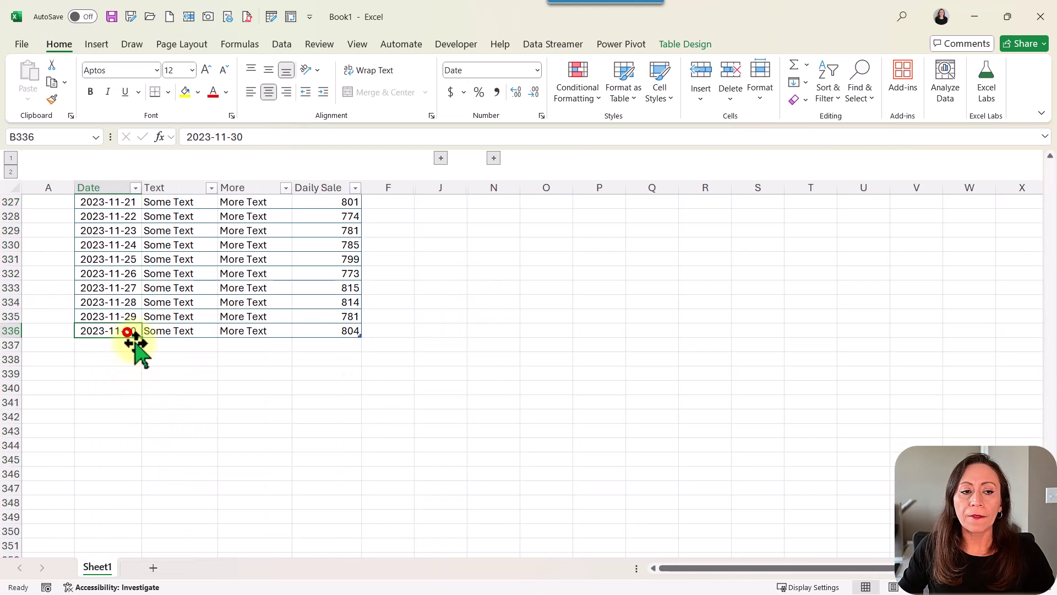
left_click(352, 332)
key("ctrl+Up")
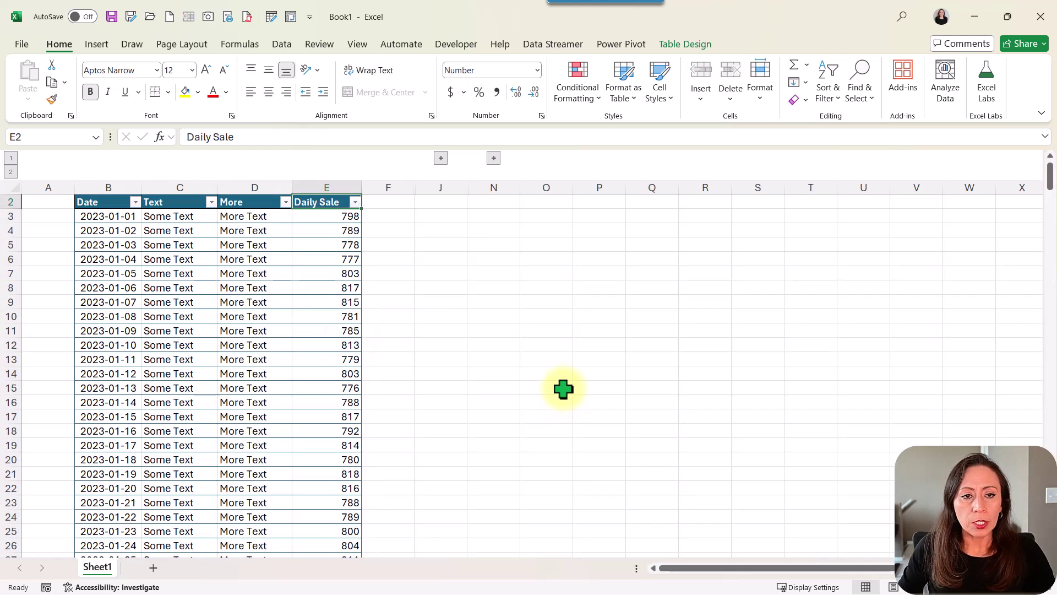
Expand the first collapsed column group and check its YTD running total from the first row to the last
left_click(442, 158)
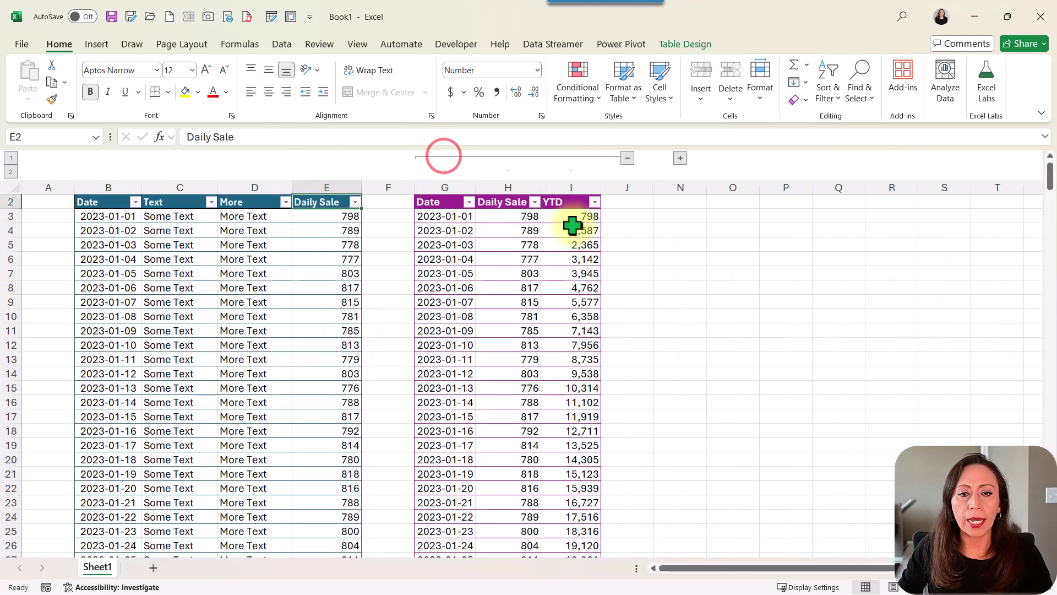
left_click(590, 214)
left_click(592, 243)
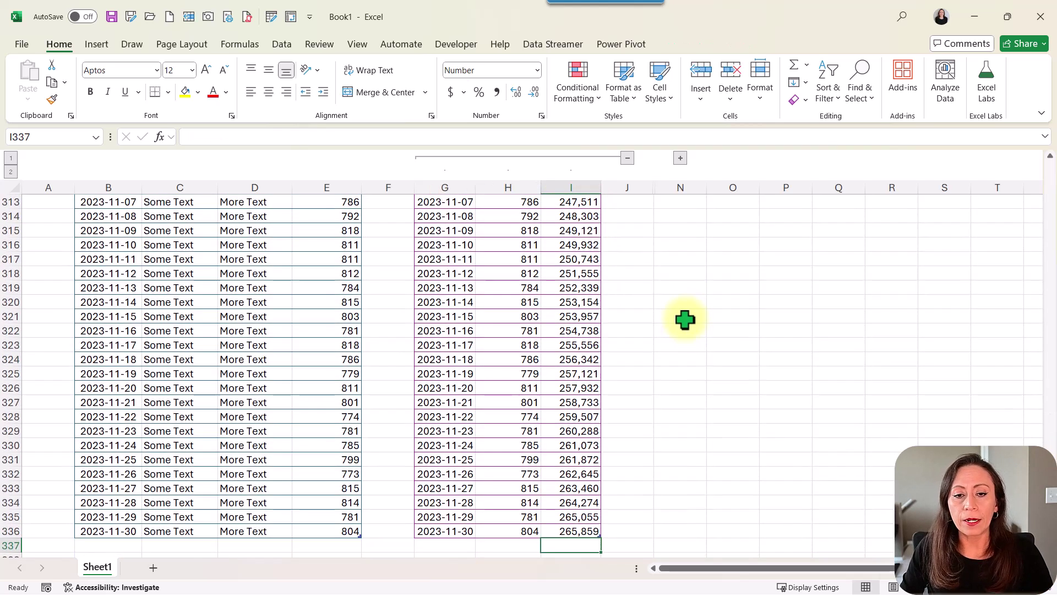
scroll(685, 320, "down", 3)
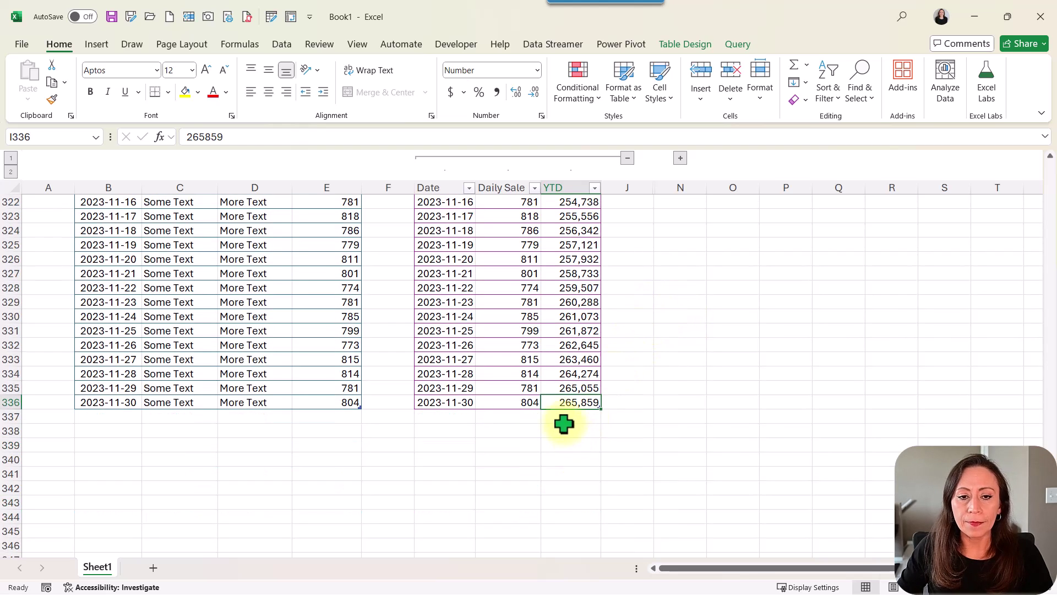
left_click(563, 401)
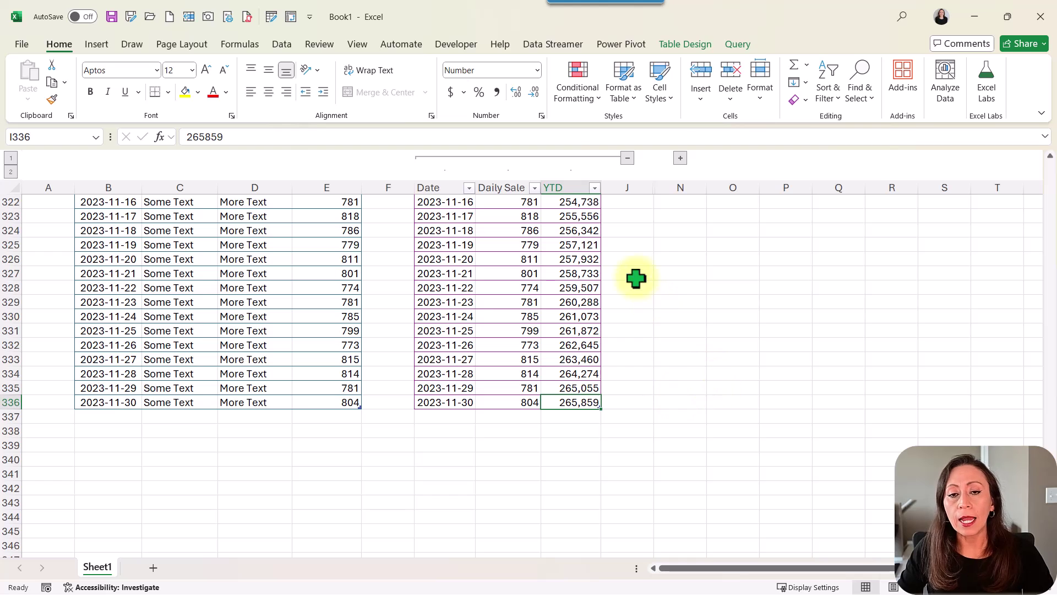
Expand the remaining collapsed column group and select January's YTD values in its blue table
left_click(680, 158)
left_click(799, 300)
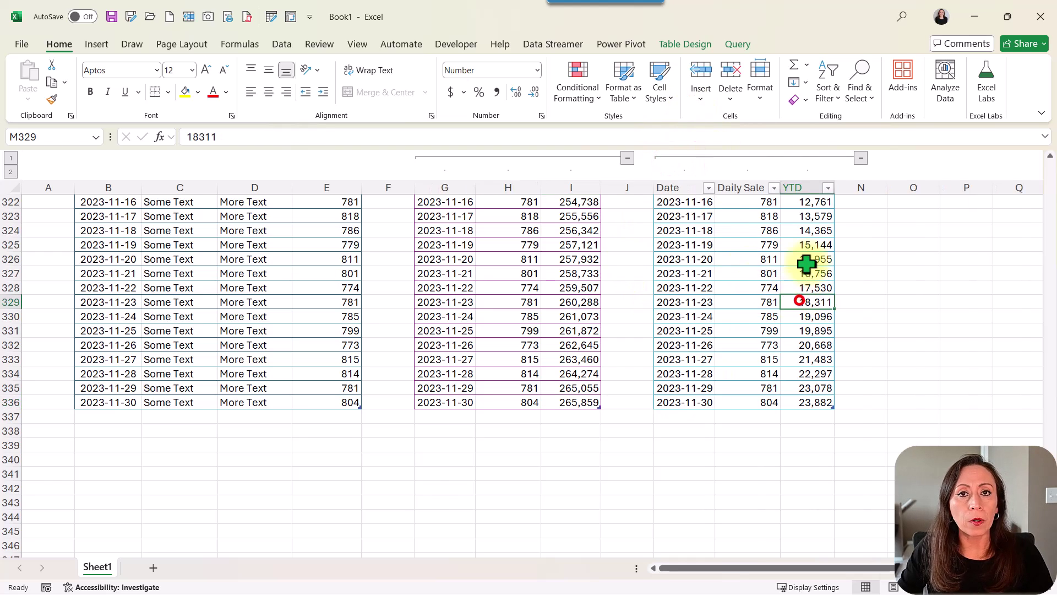
key("ctrl+Up")
left_click(817, 220)
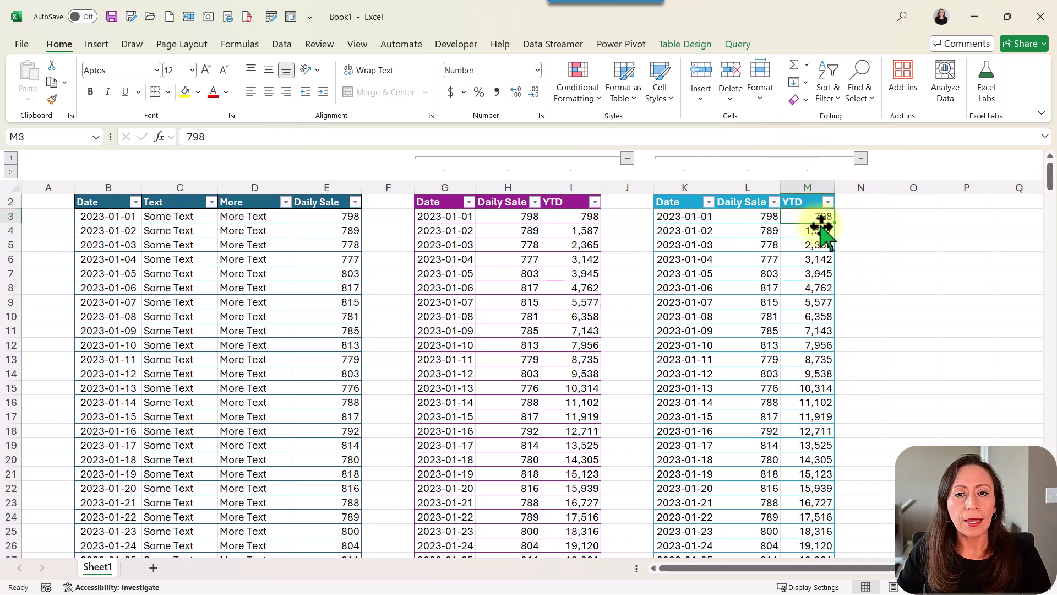
left_click_drag(821, 219, 798, 211)
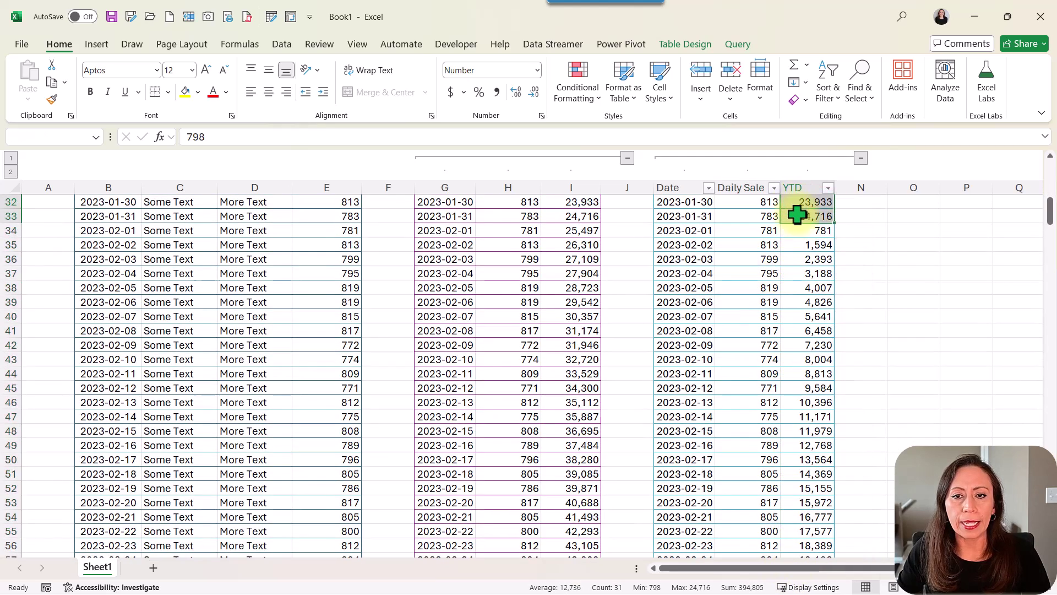
Highlight the 2023-02-01 and 2023-03-01 rows of the blue table in yellow
scroll(899, 281, "up", 3)
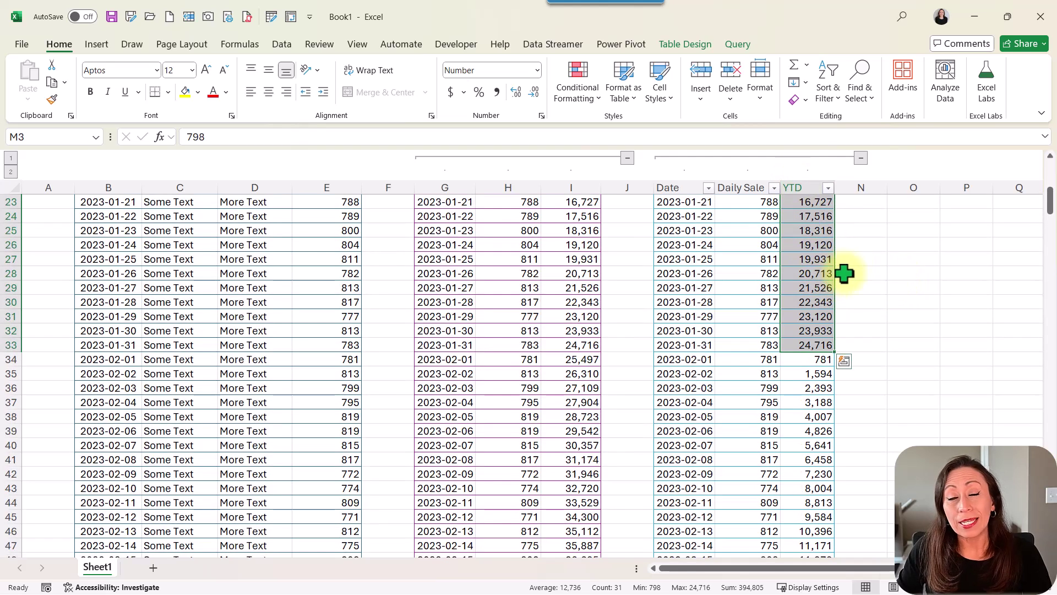
left_click_drag(811, 360, 663, 359)
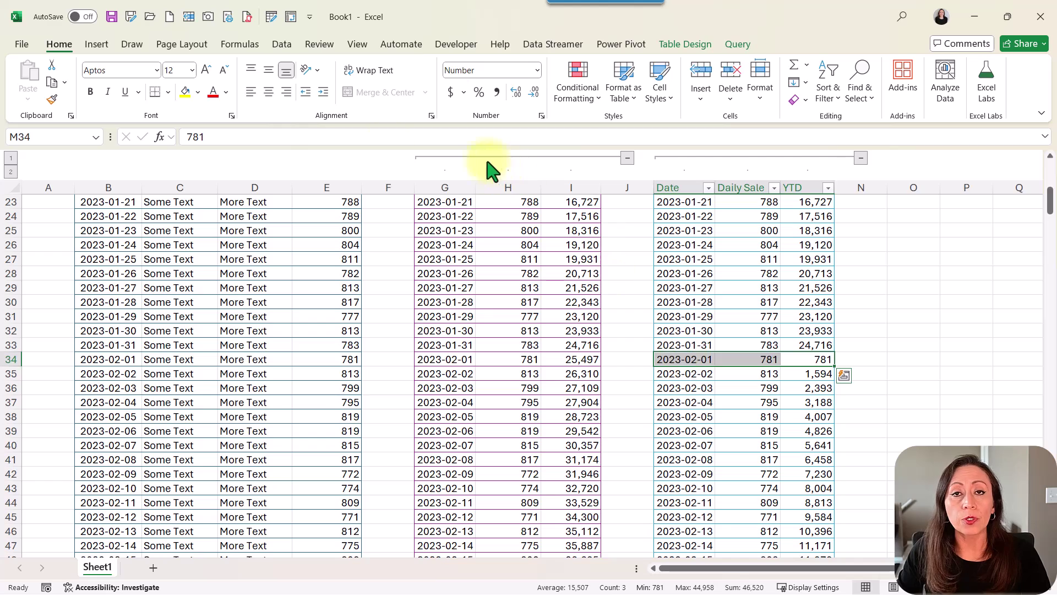
left_click(186, 94)
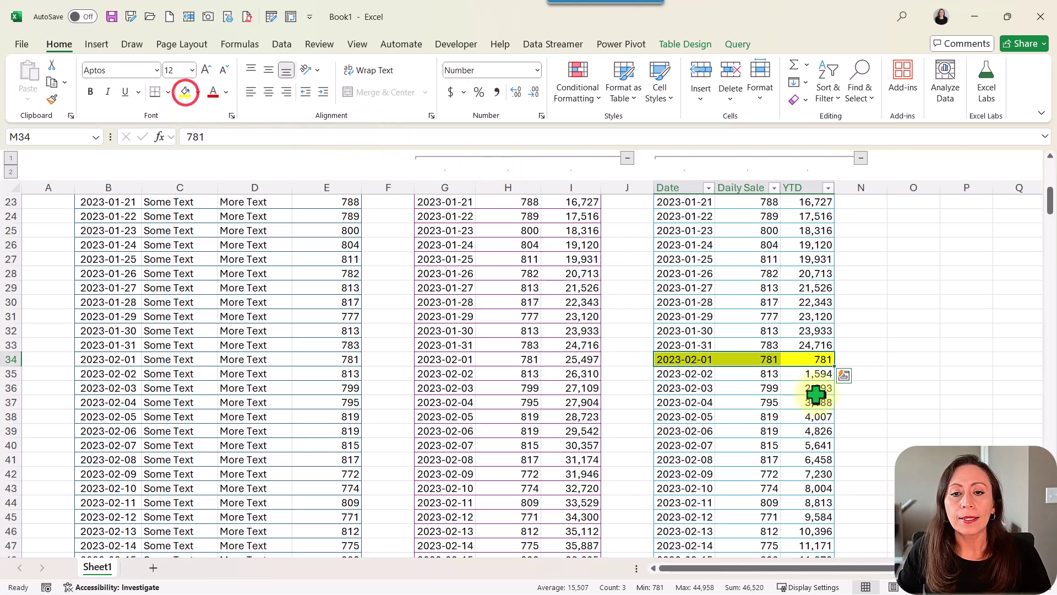
scroll(856, 410, "down", 8)
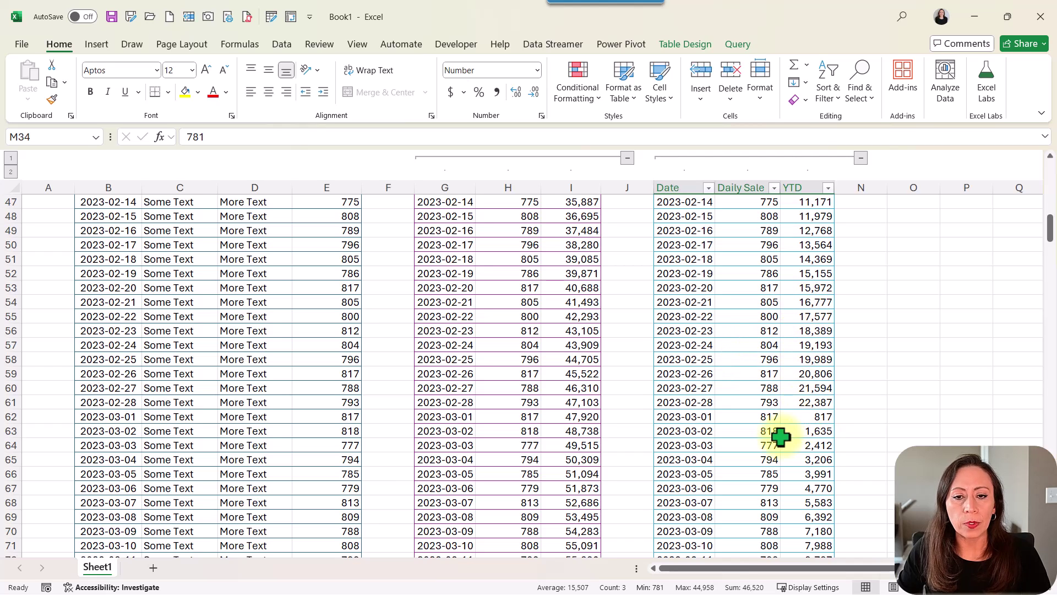
left_click_drag(802, 418, 697, 419)
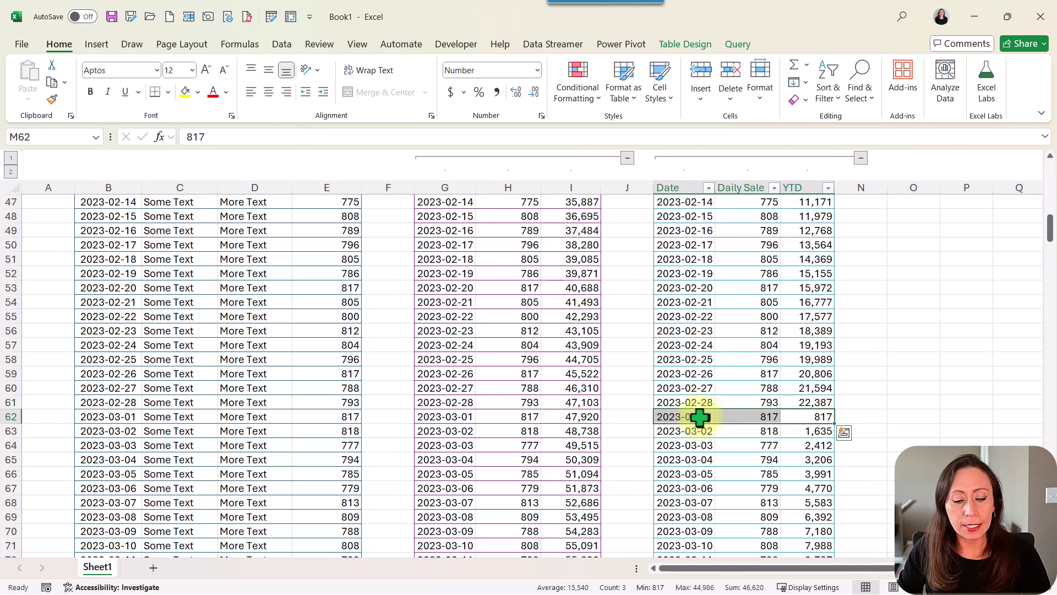
key("F4")
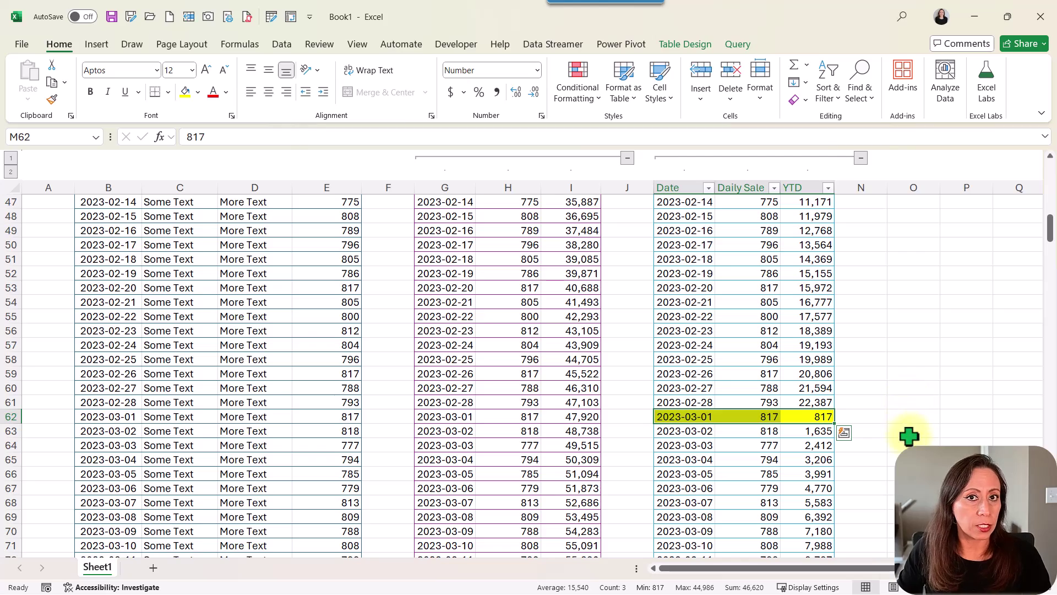
scroll(790, 405, "down", 2)
key("ctrl+Home")
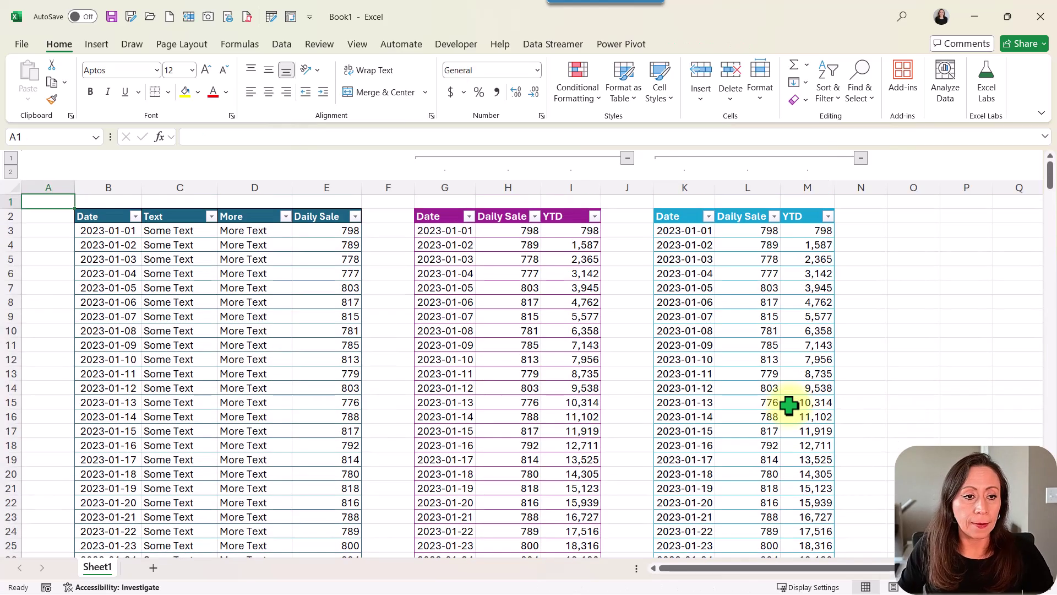
Load the source table with the Date, Text, More and Daily Sale columns into the Power Query Editor and enlarge its display
left_click(178, 247)
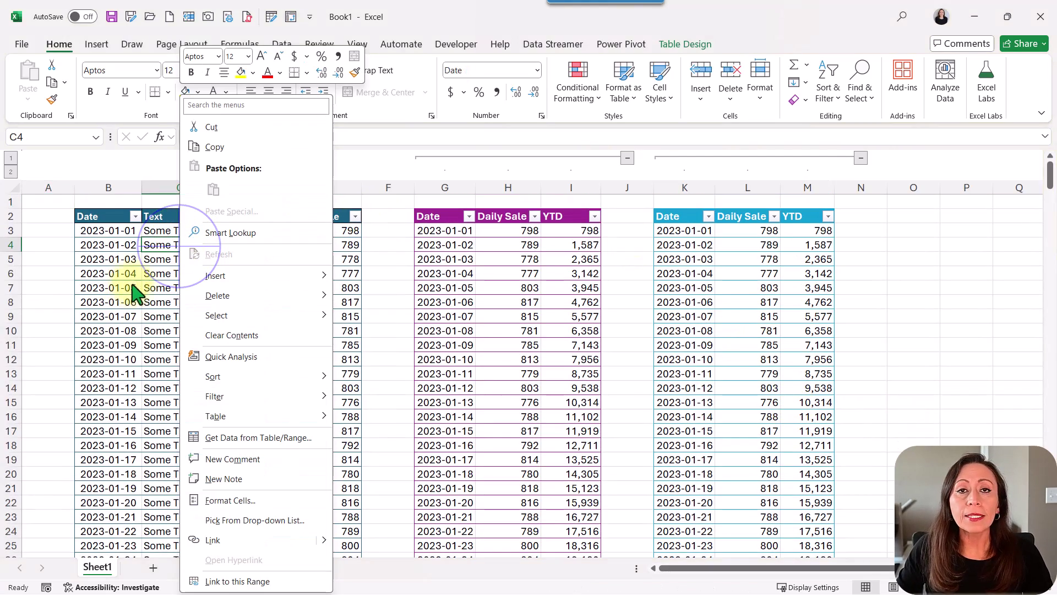
right_click(120, 246)
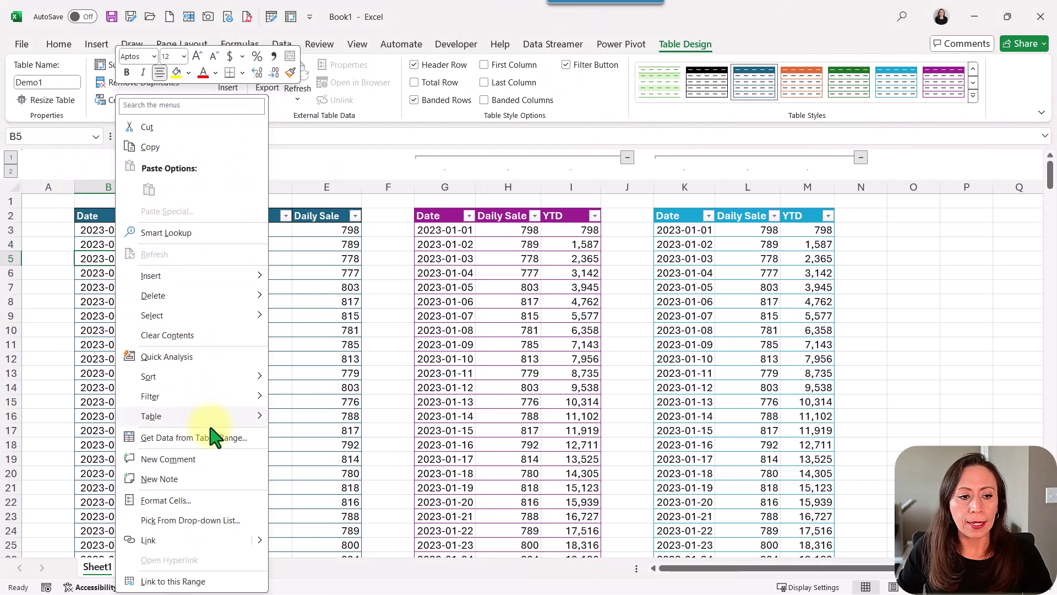
left_click(210, 435)
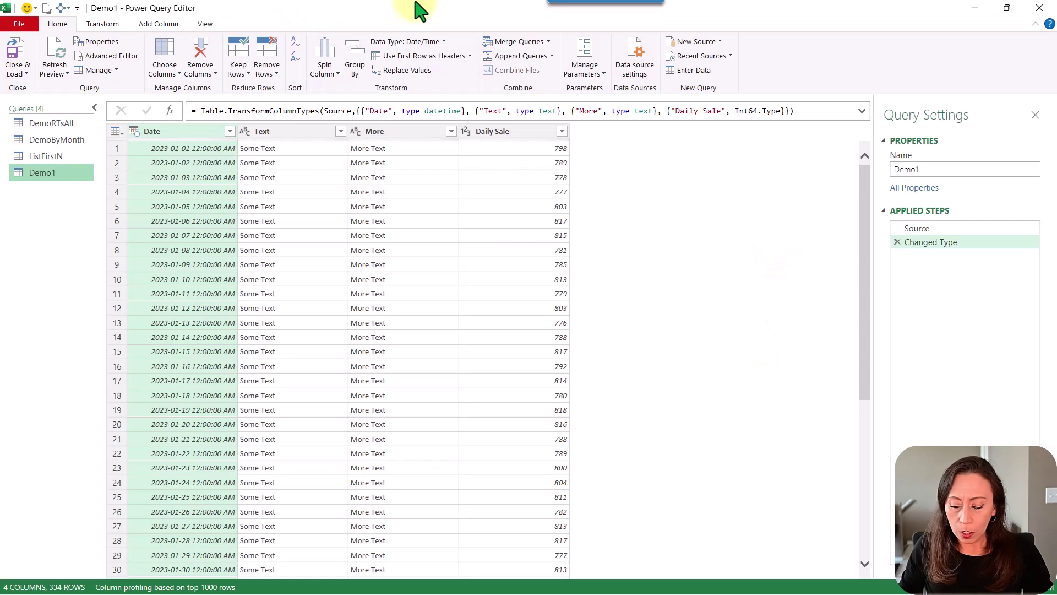
left_click(577, 311)
key("ctrl+shift+equal")
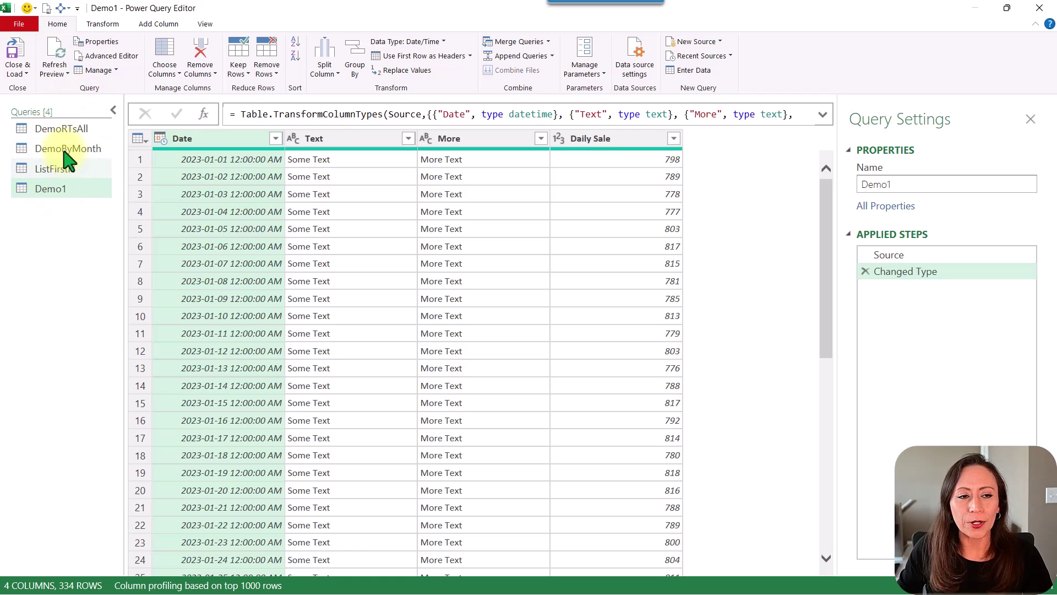
Rename the Demo1 query as Solved and collapse the list of queries
left_click(58, 189)
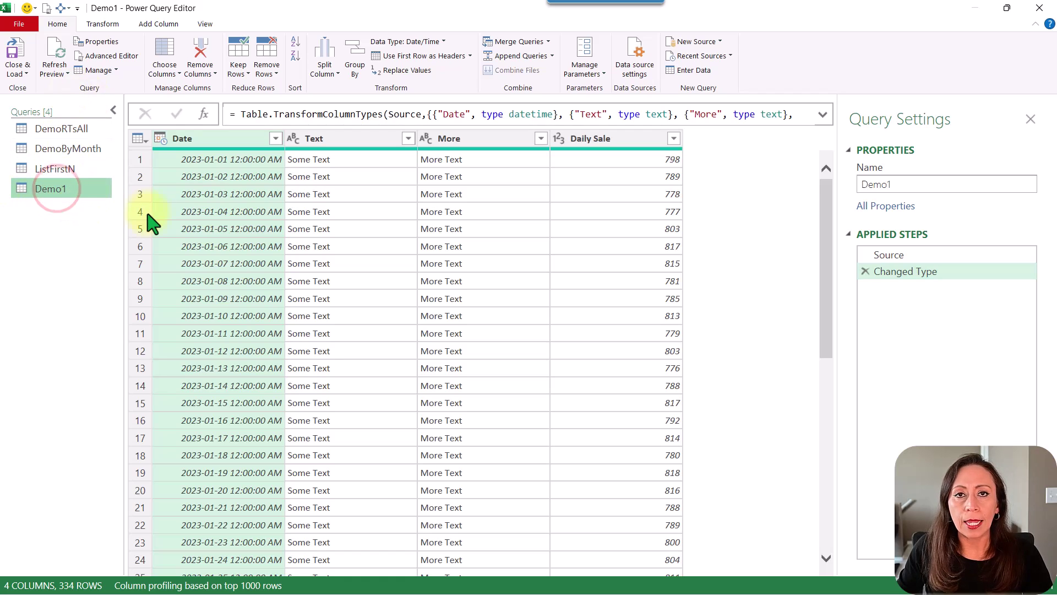
double_click(92, 193)
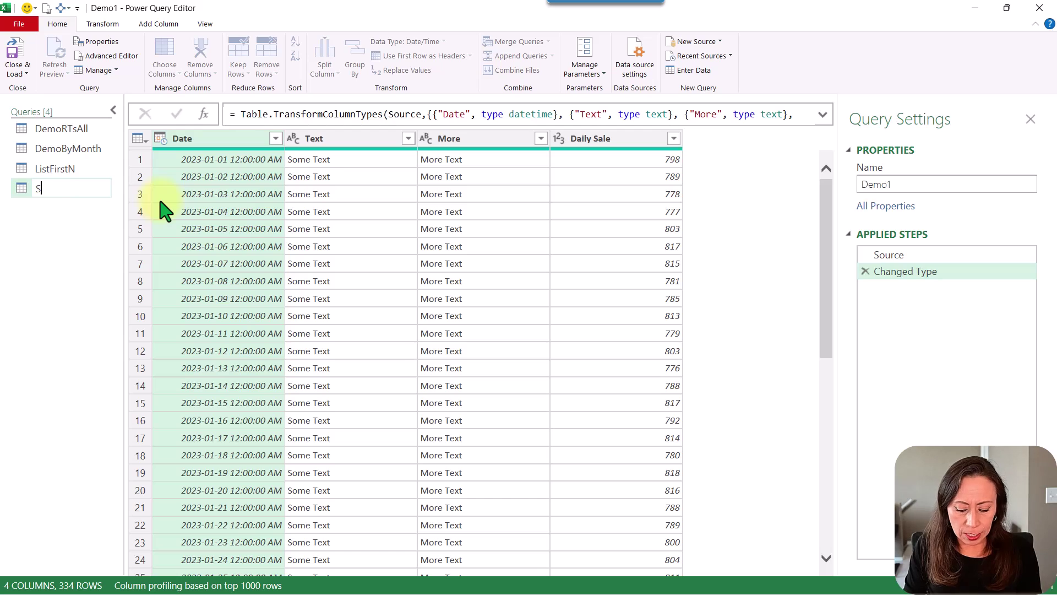
left_click(100, 189)
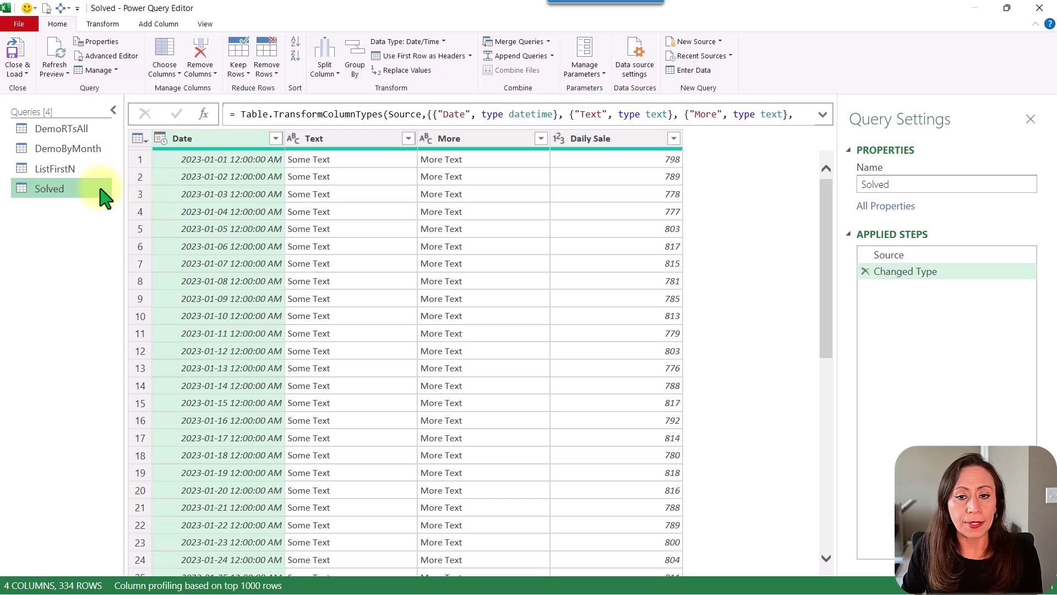
left_click(113, 110)
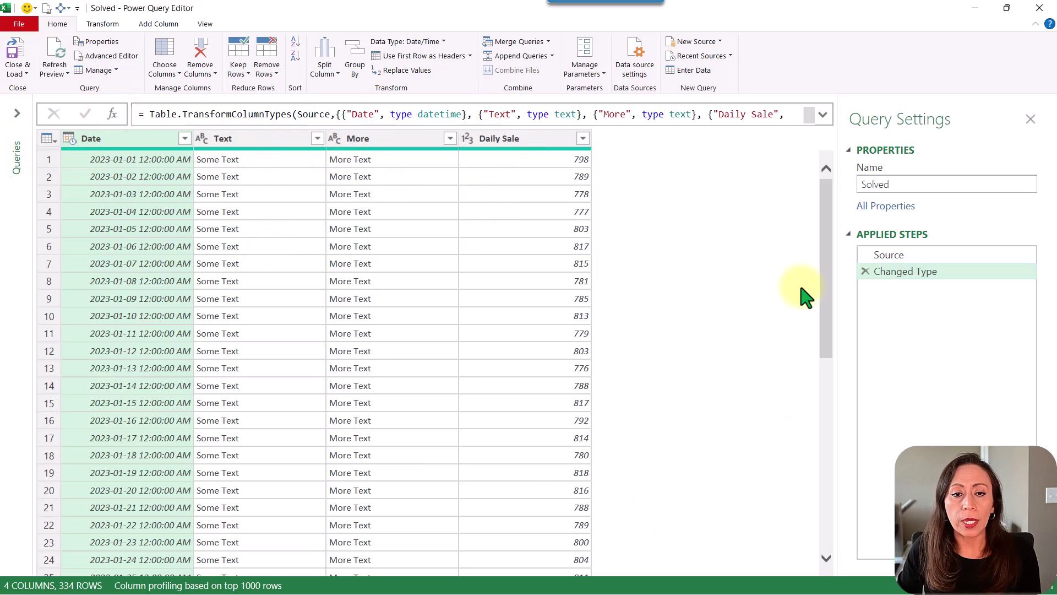
Delete the Changed Type step from the Solved query
left_click(952, 269)
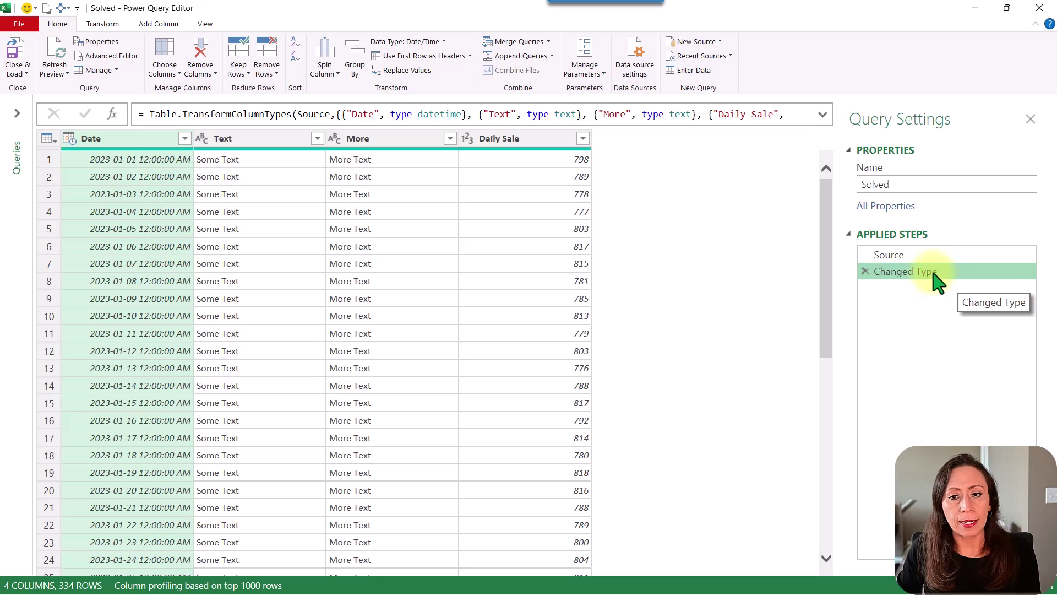
left_click(864, 273)
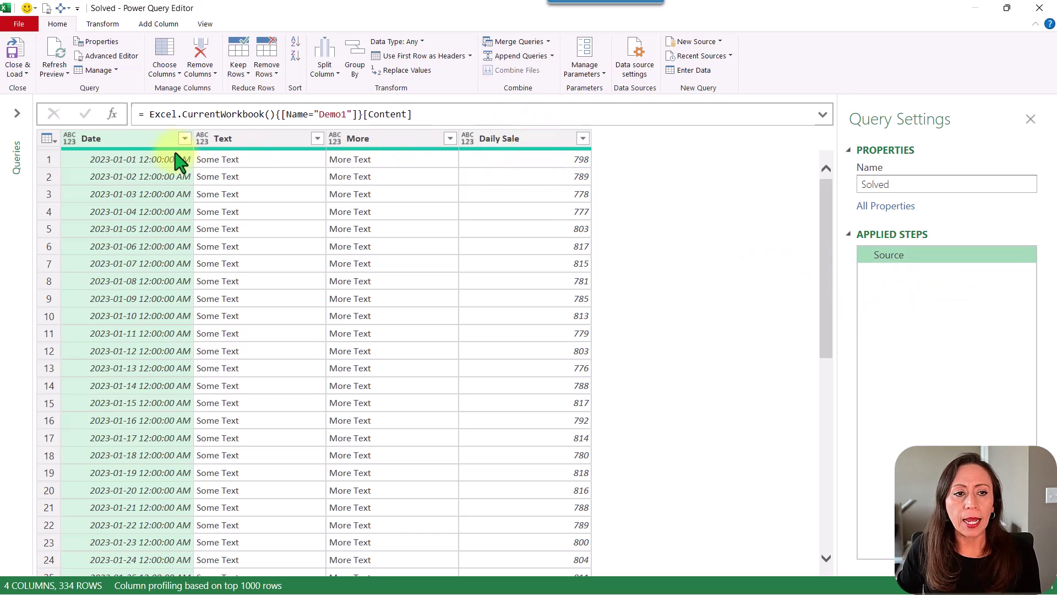
Keep only the Date and Daily Sale columns by appending [[Date], [Daily Sale]] to the Source step's formula
left_click(136, 141)
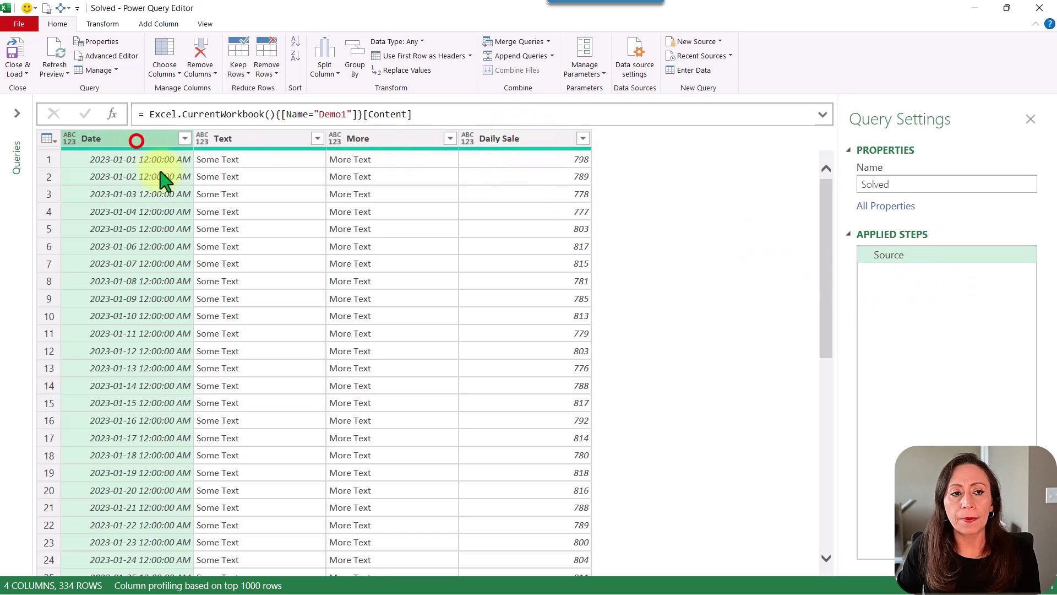
left_click(549, 137)
left_click(258, 137)
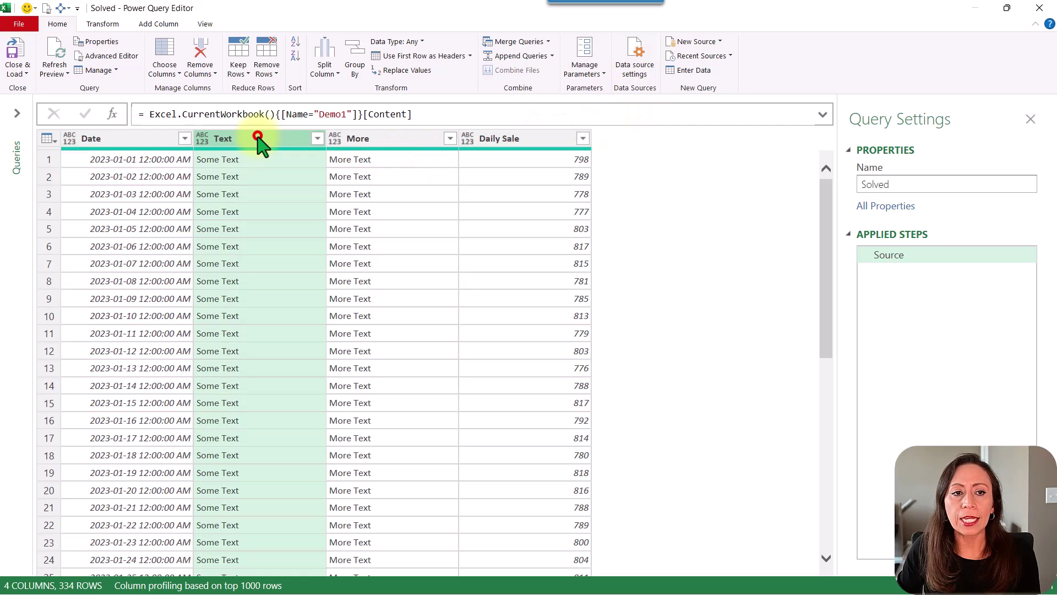
left_click(393, 137)
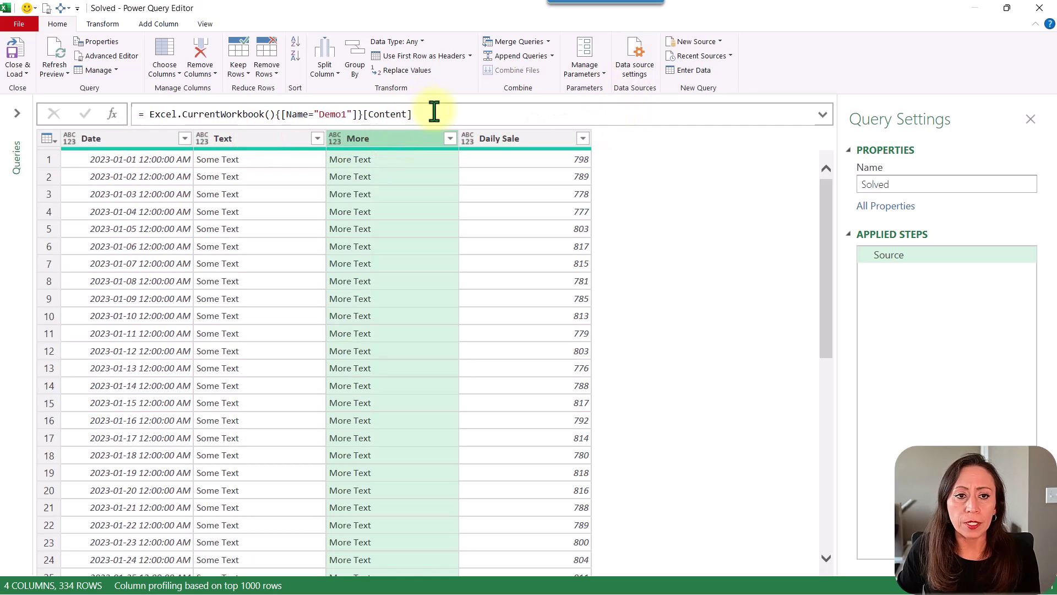
left_click(463, 114)
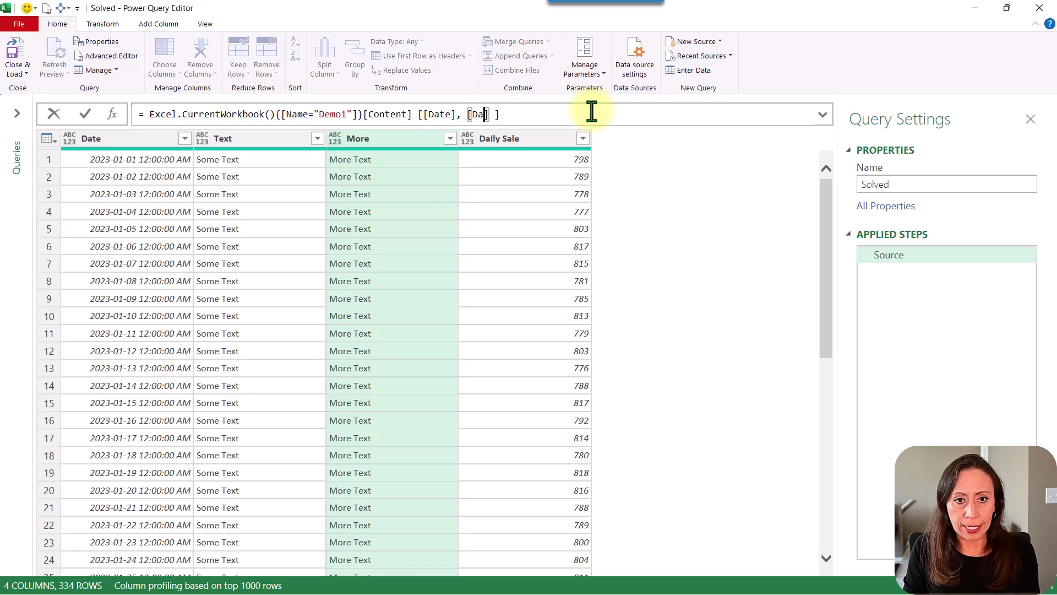
type("Sale")
key("Return")
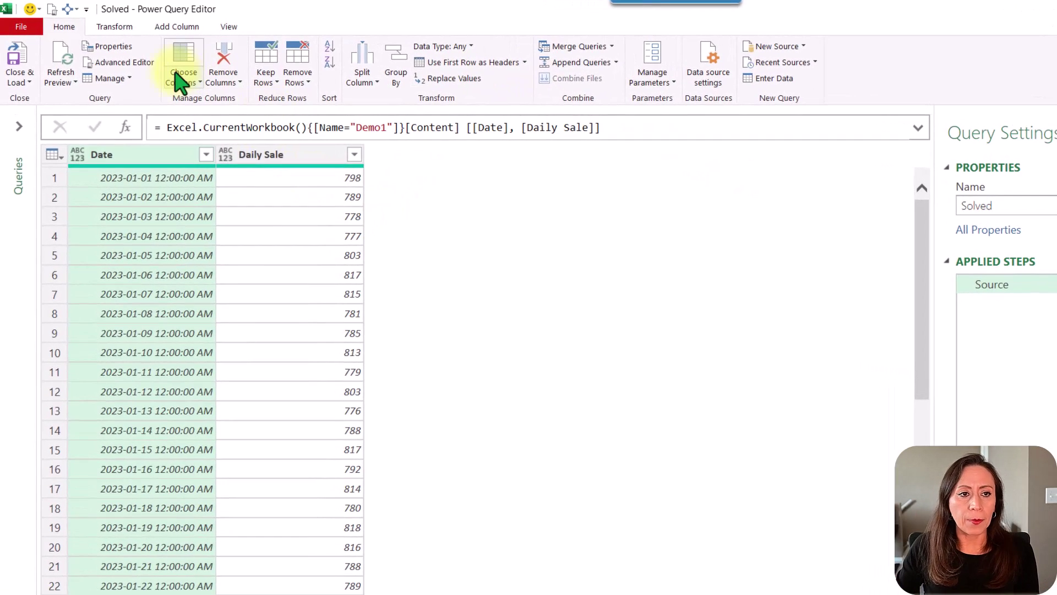
Add an index column starting from 0 to the table and select its first value
left_click(160, 26)
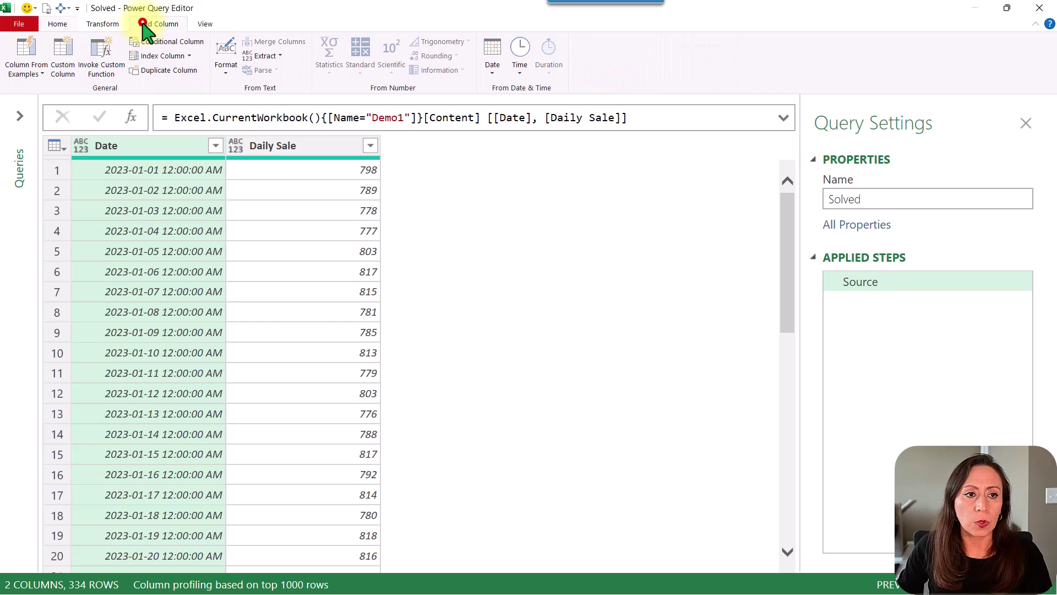
left_click(159, 56)
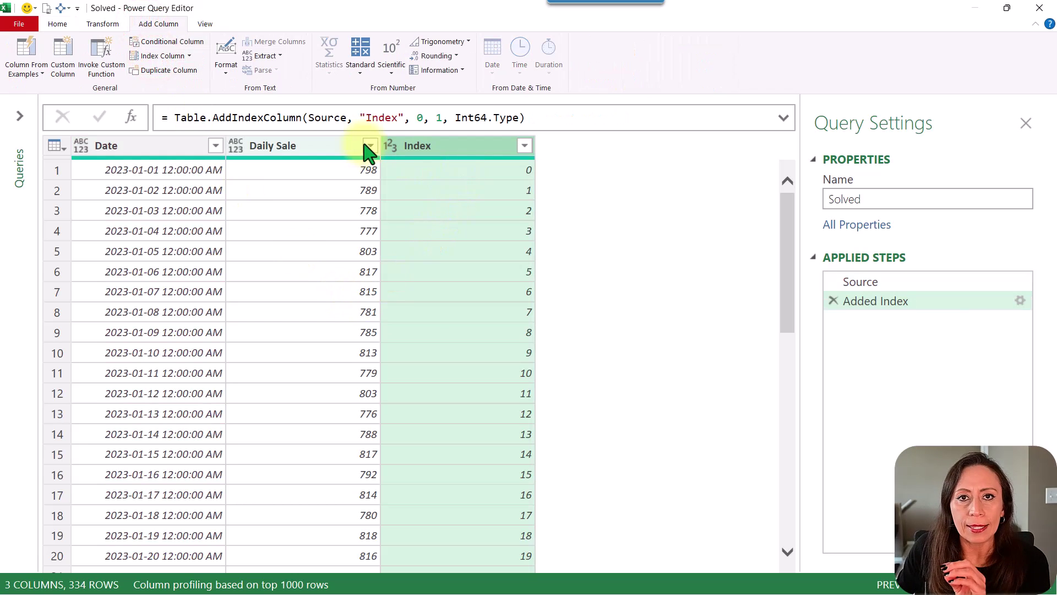
left_click(461, 170)
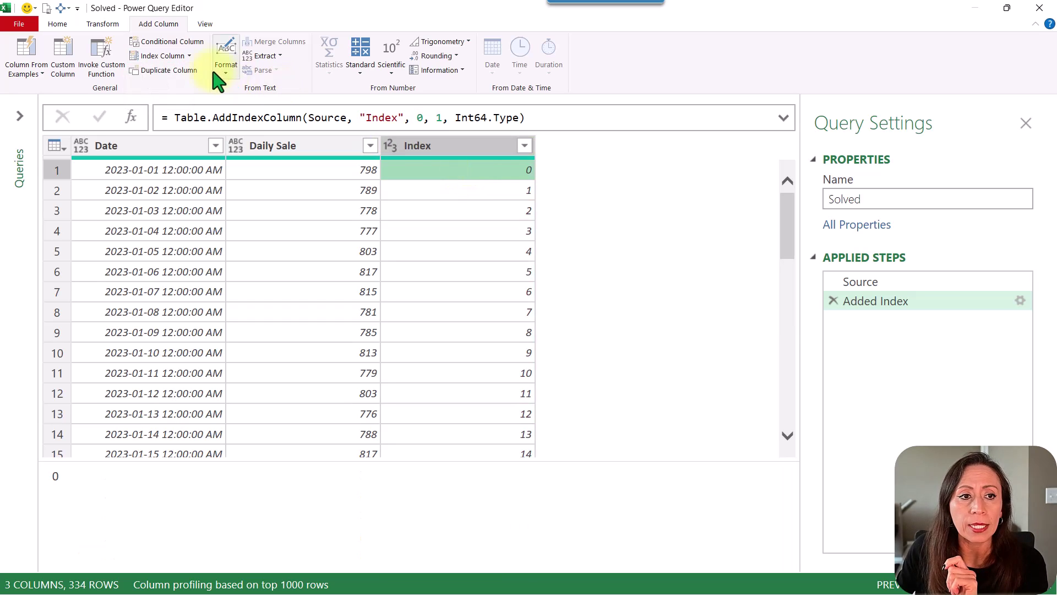
Change the index column's starting value to 1 in the Table.AddIndexColumn formula and select its first value
left_click(189, 56)
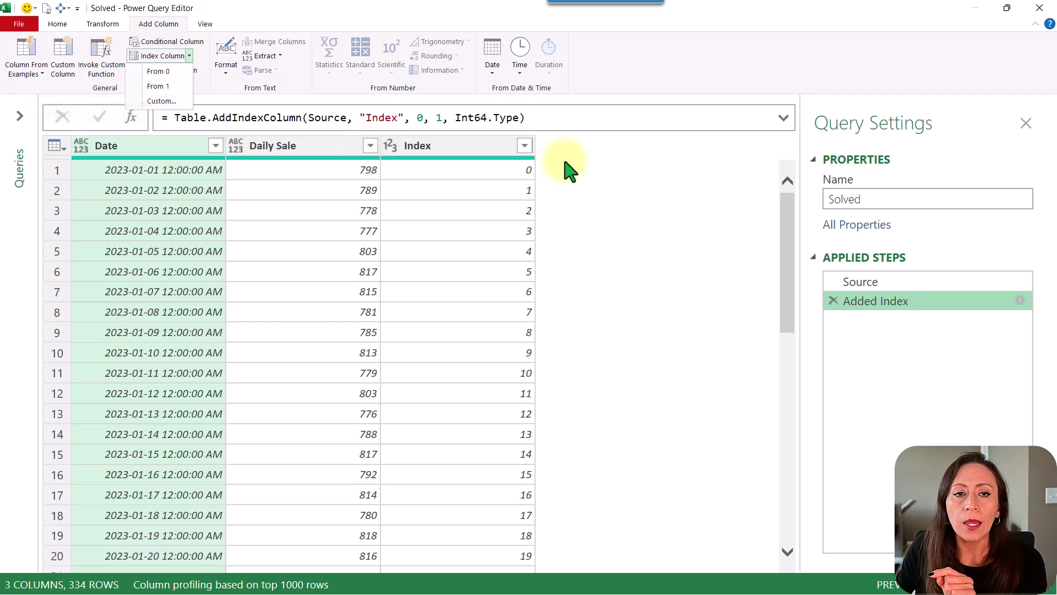
left_click(420, 118)
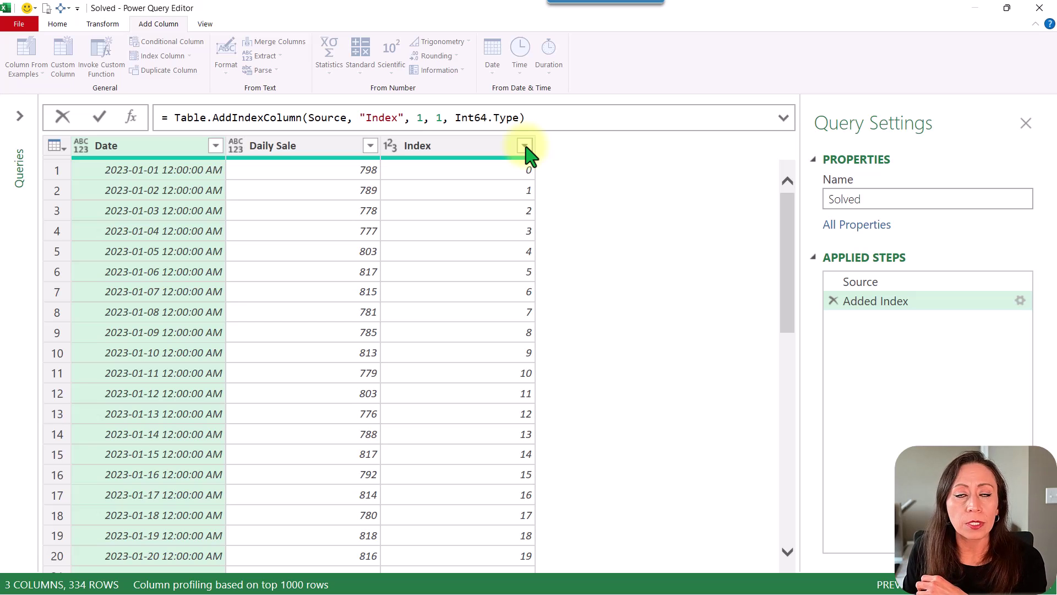
key("Return")
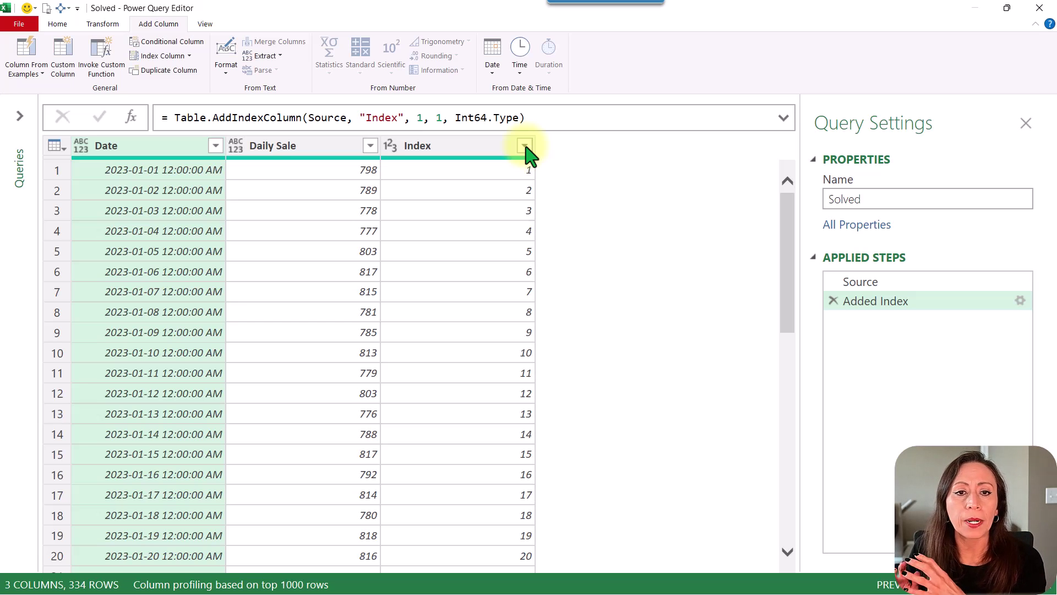
left_click(484, 170)
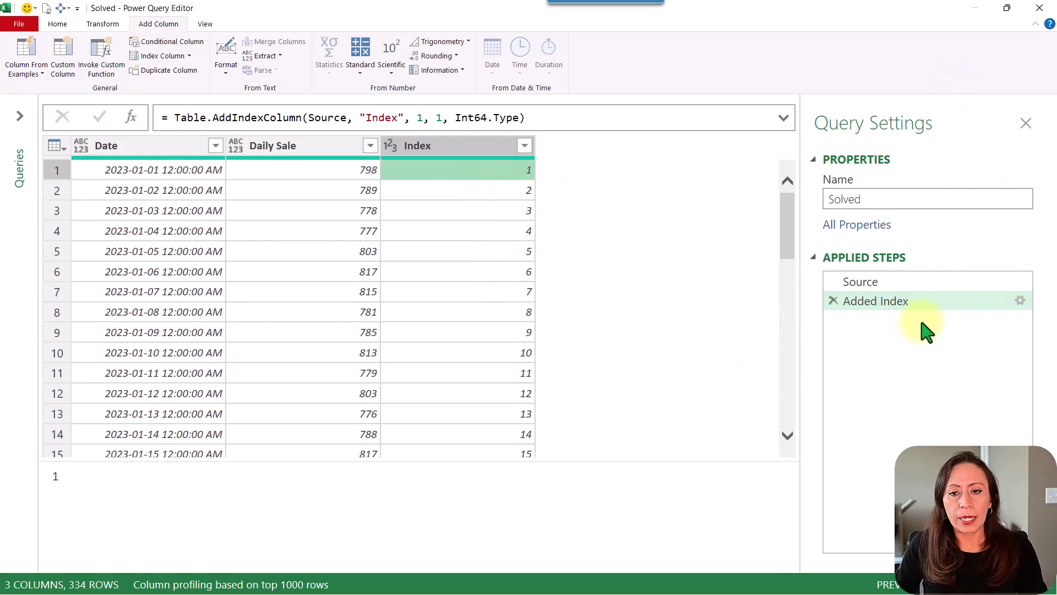
Rename the Added Index step as Idx
double_click(925, 303)
type("Idx")
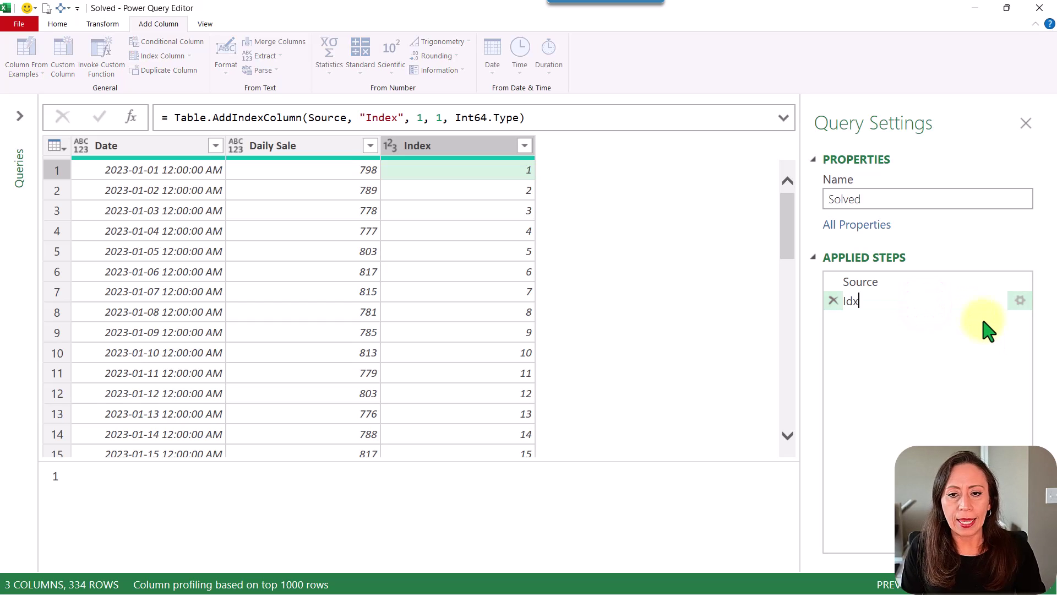
key("Return")
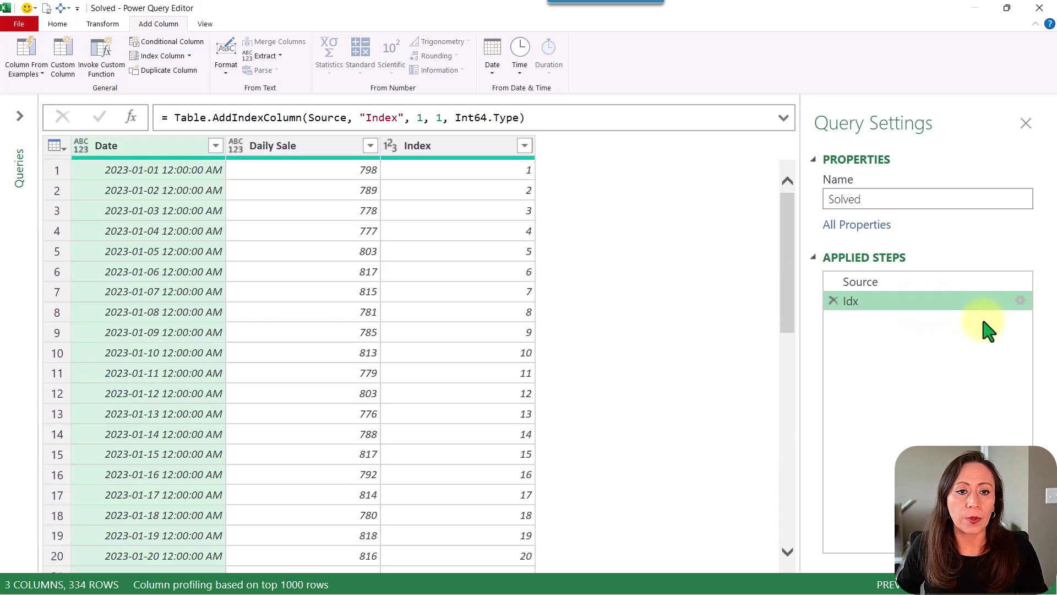
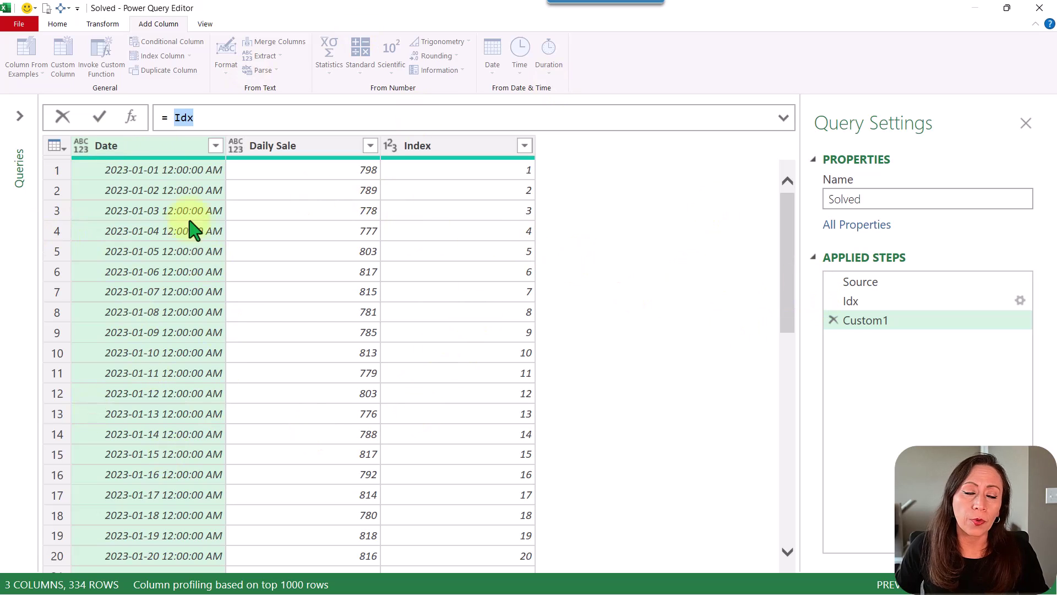
Begin the formula of a new custom step with Table.AddColumn on Idx, naming the new column "YTD"
left_click(169, 118)
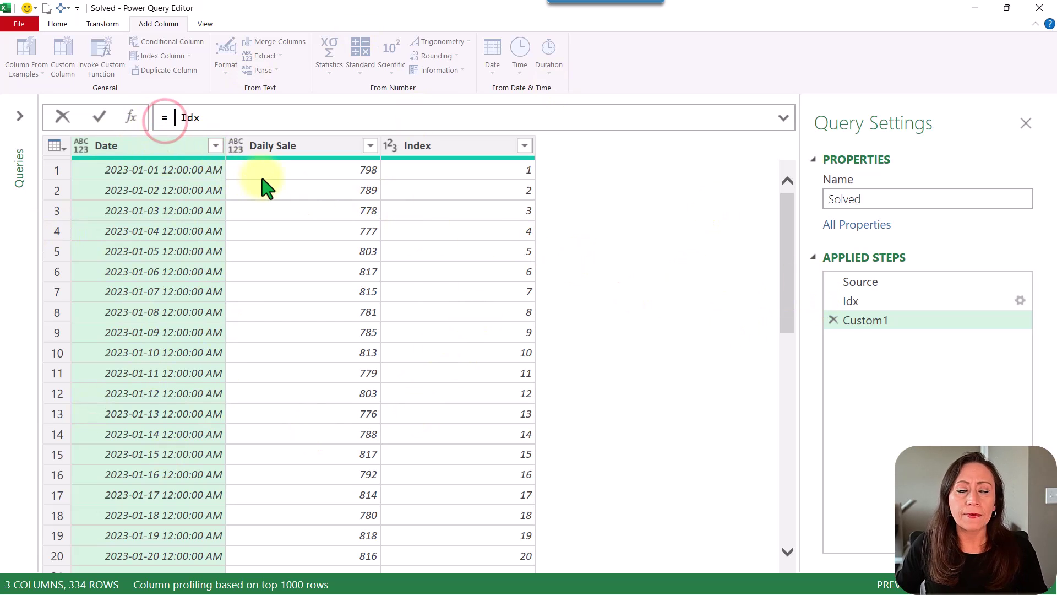
type("ta")
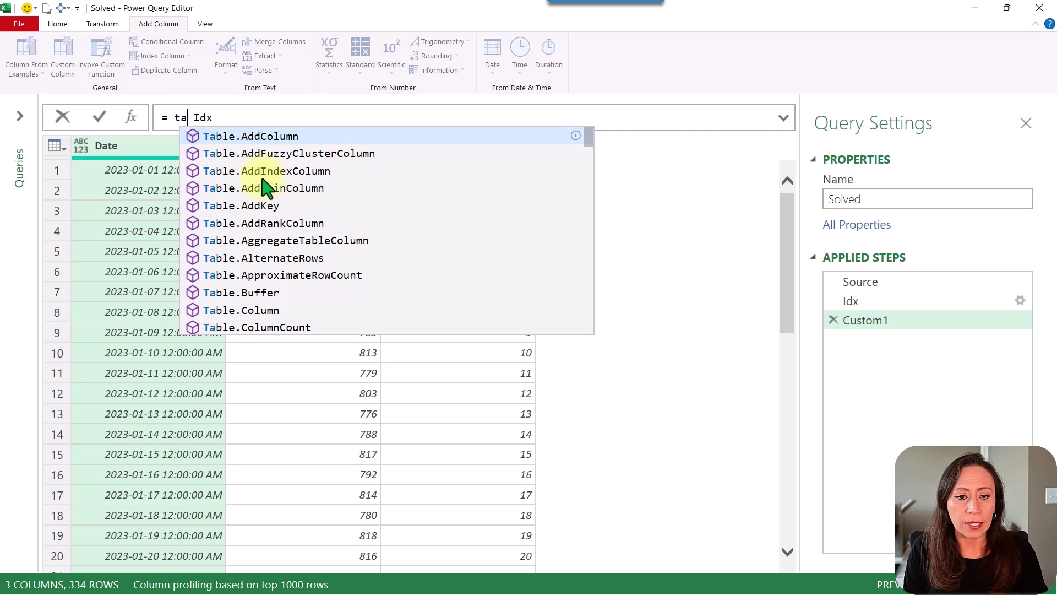
key("Tab")
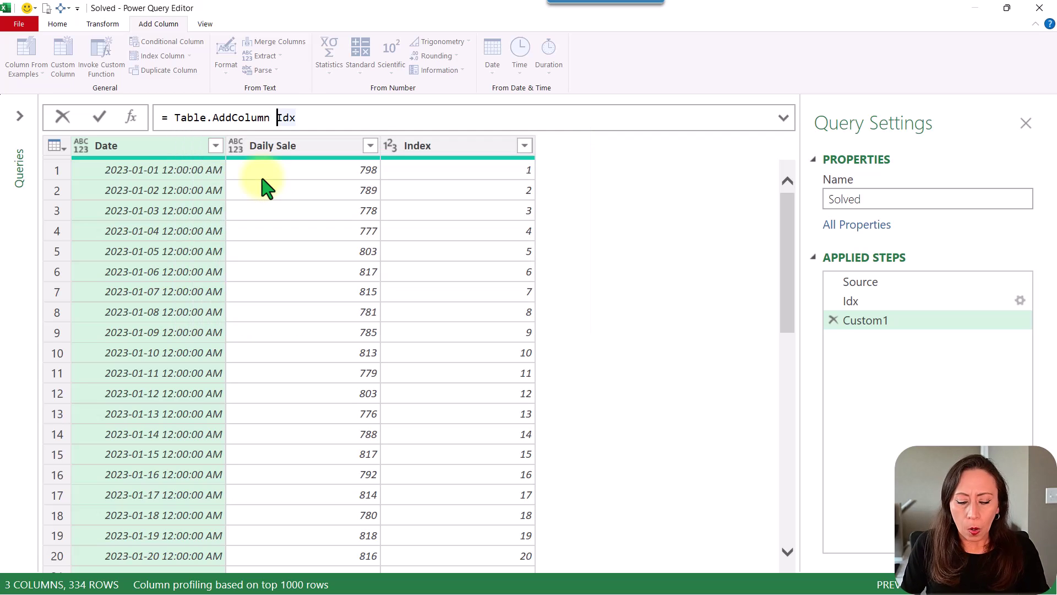
type("(")
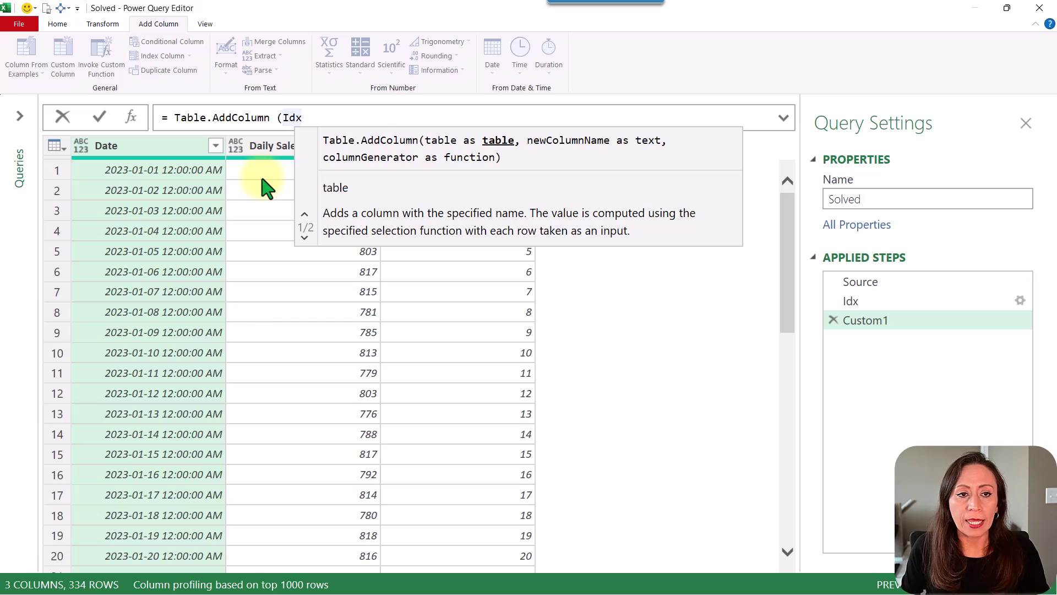
key("End")
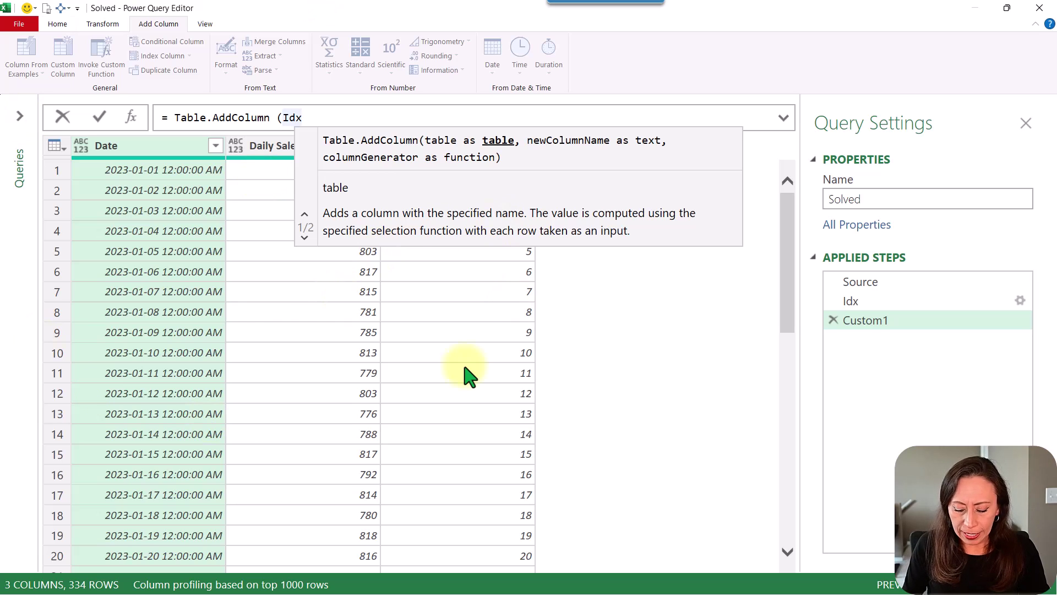
type(",")
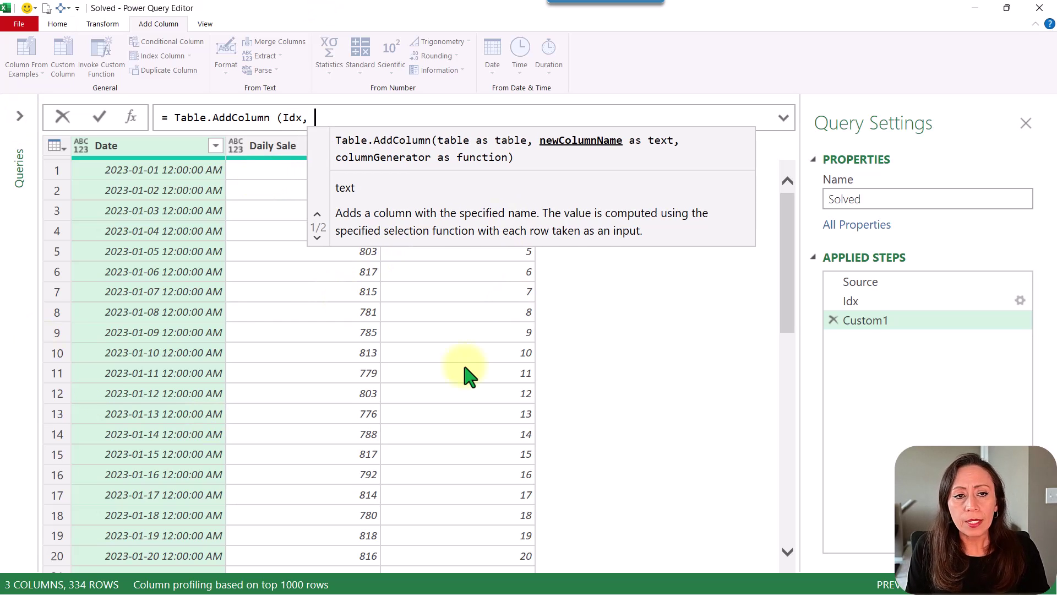
type(" \"Y")
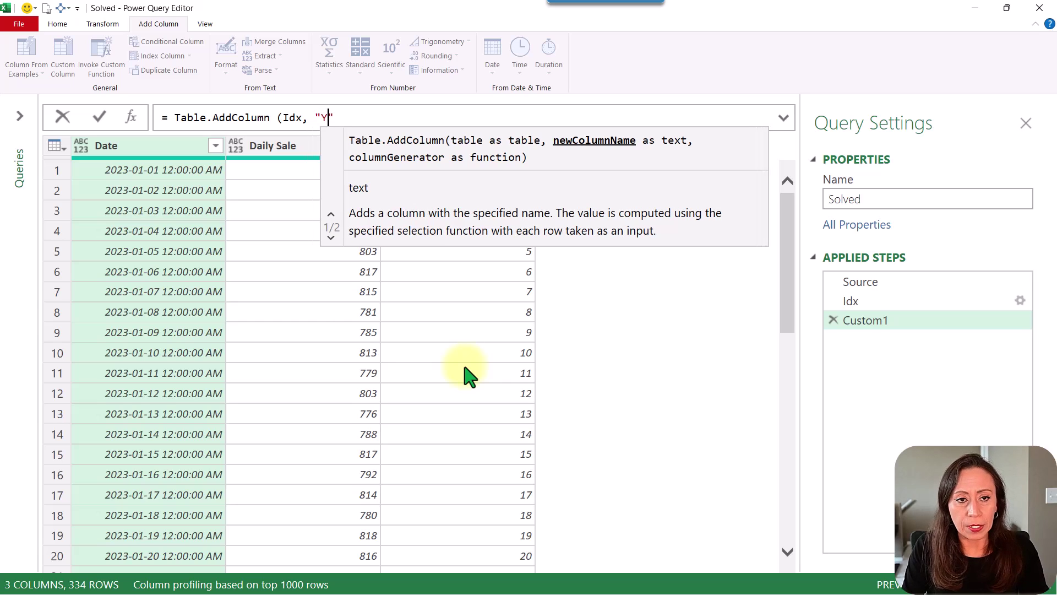
type("TD")
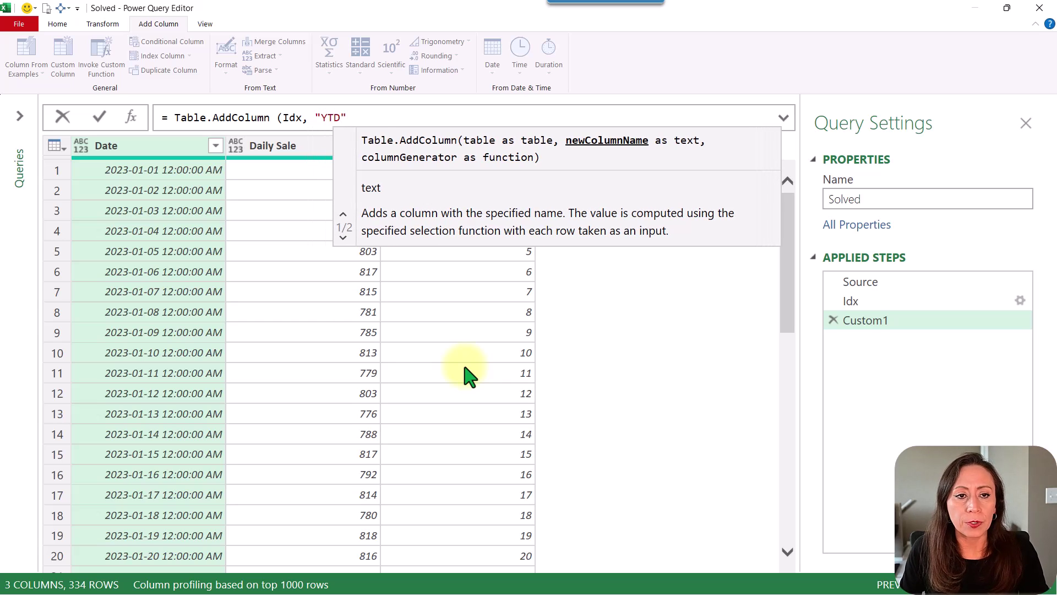
key("Right")
type(",")
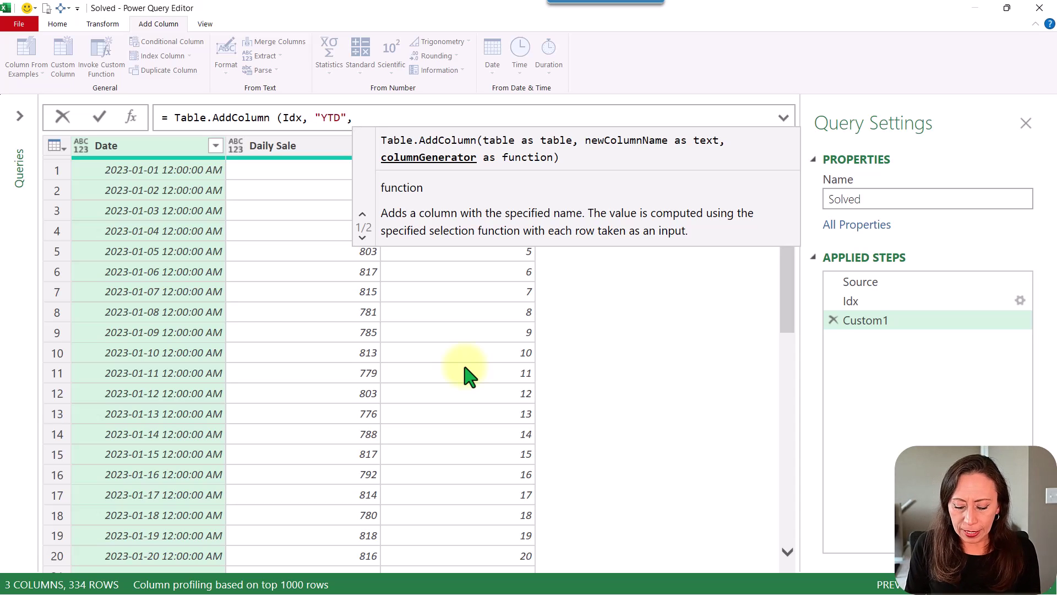
Continue the YTD column formula with each List.Range, using Idx[Daily Sale] as its list
type("eac")
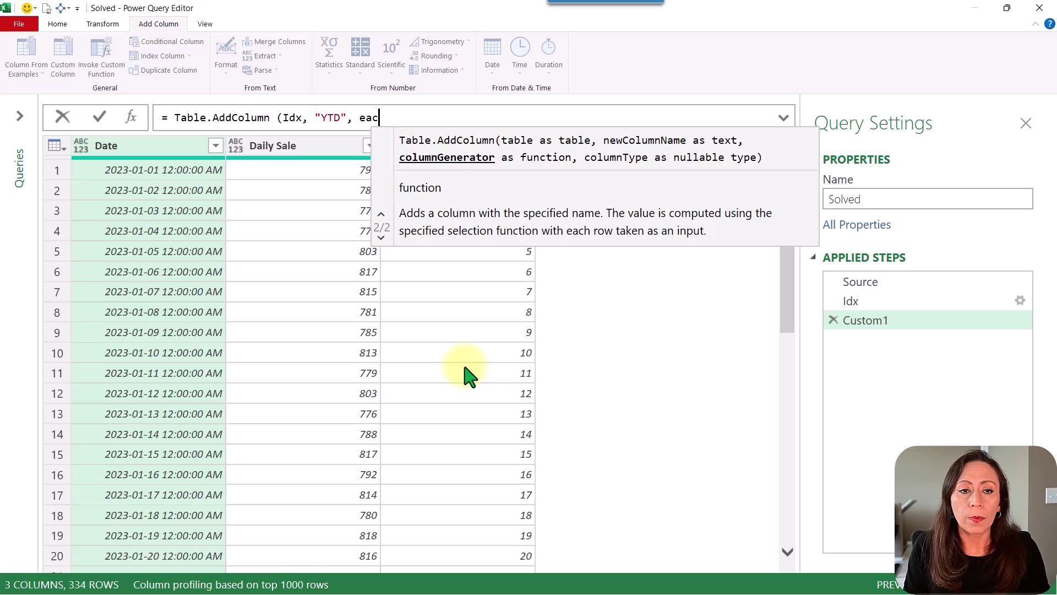
type("h")
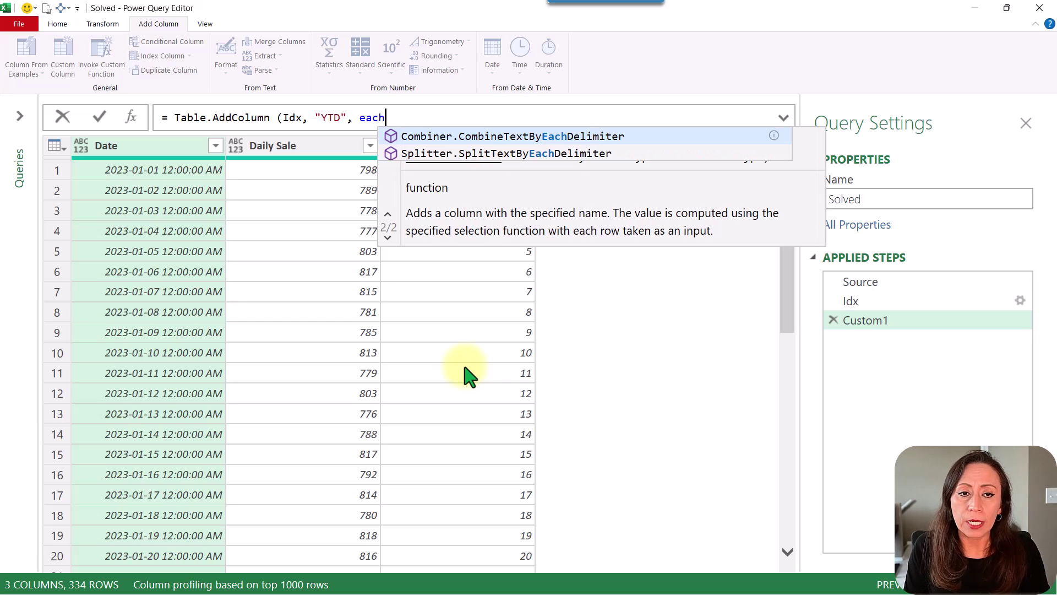
left_click(685, 115)
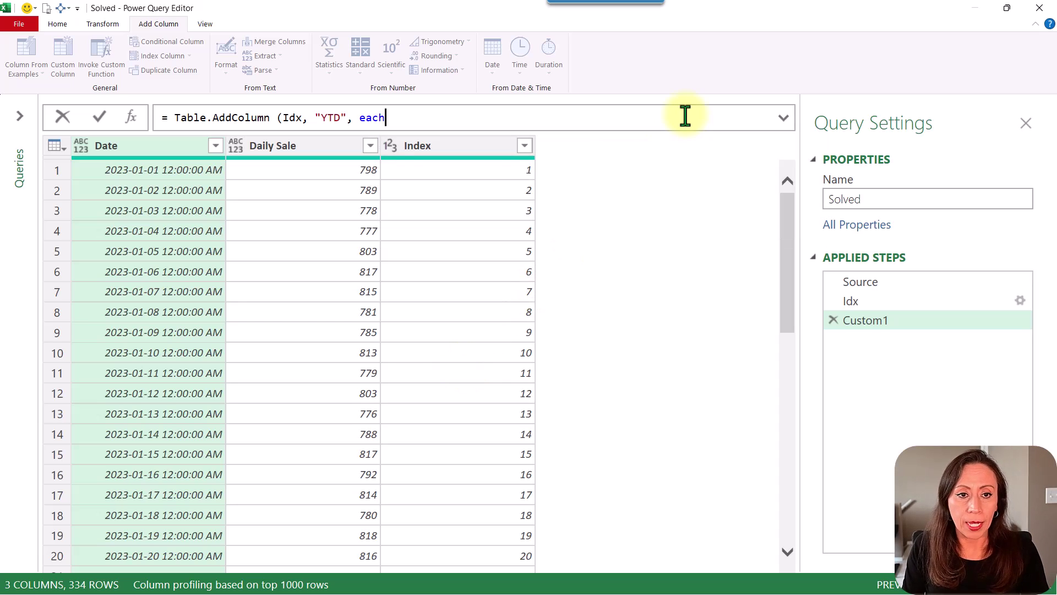
type("List.Range")
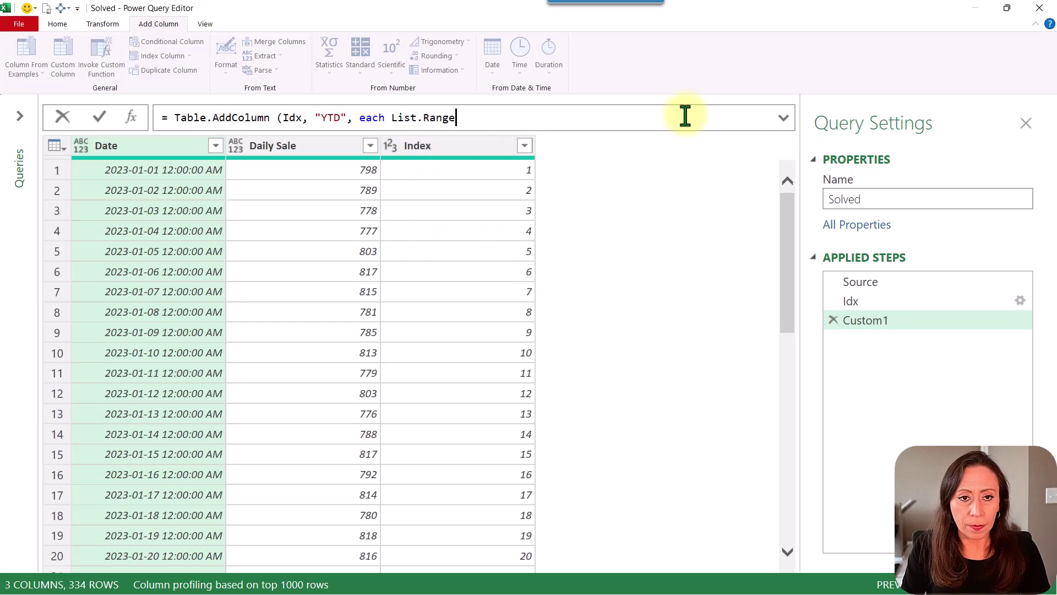
type("(")
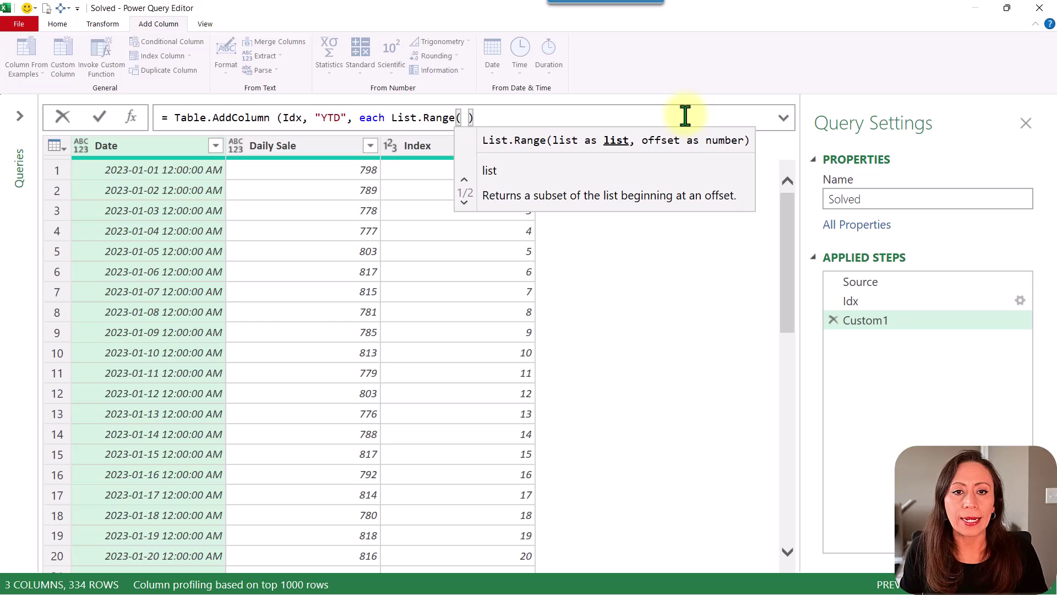
type(" I")
key("BackSpace")
type("Idx")
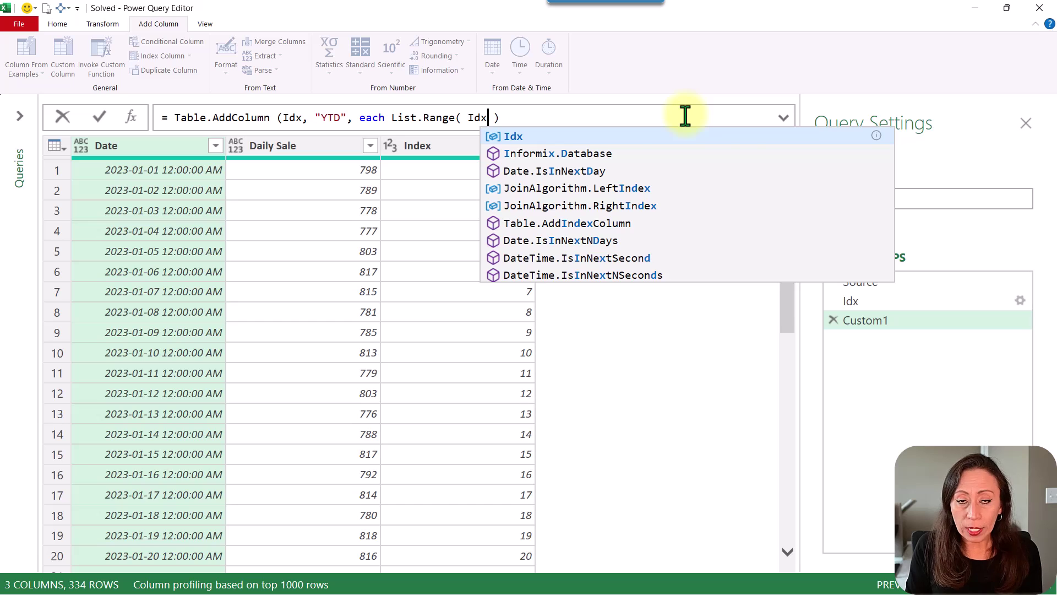
type("[")
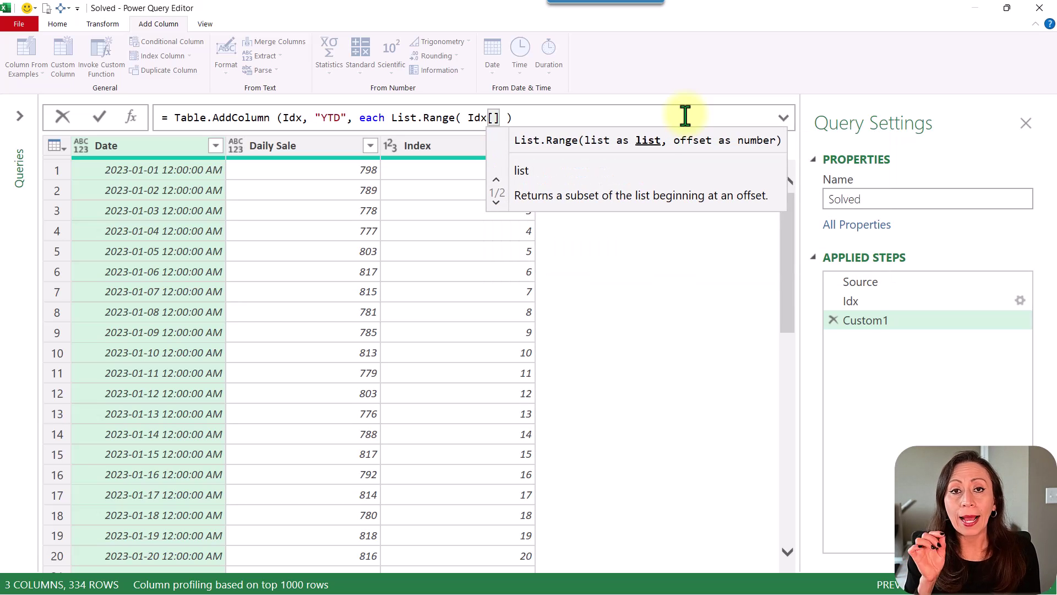
type("Daily")
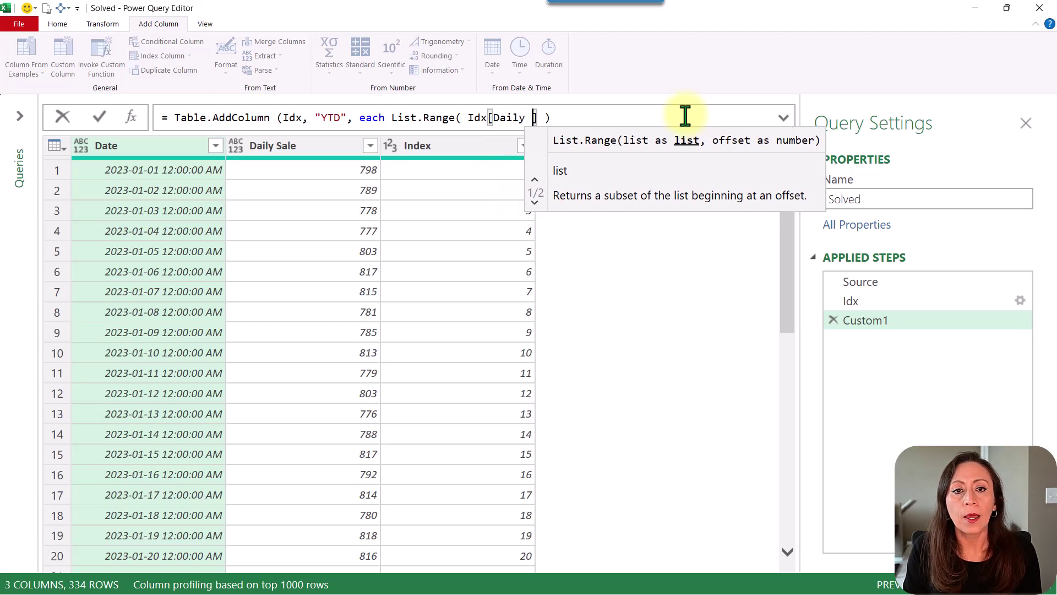
type(" Sale")
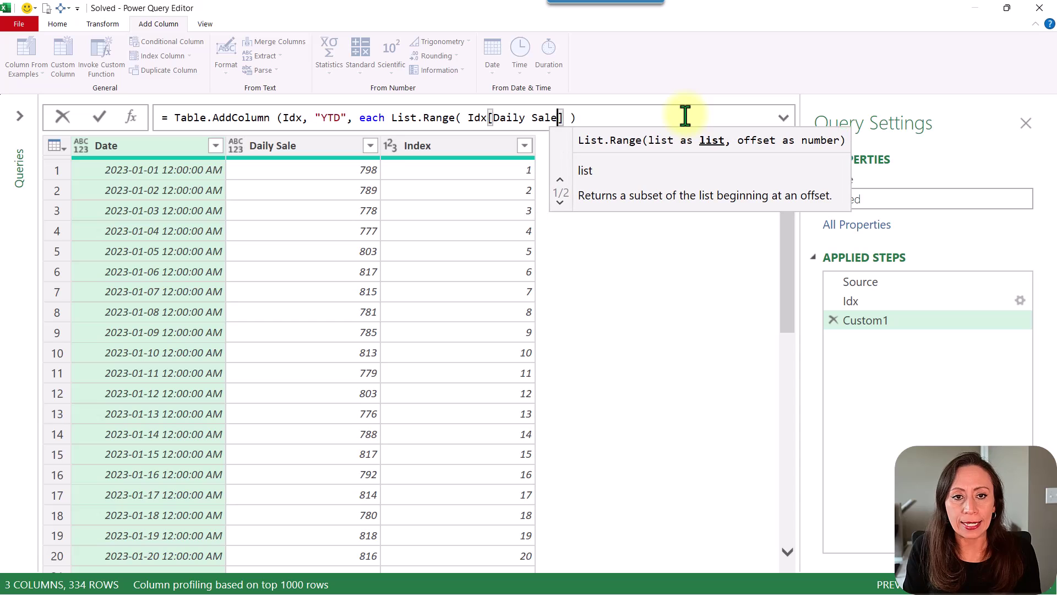
key("Right")
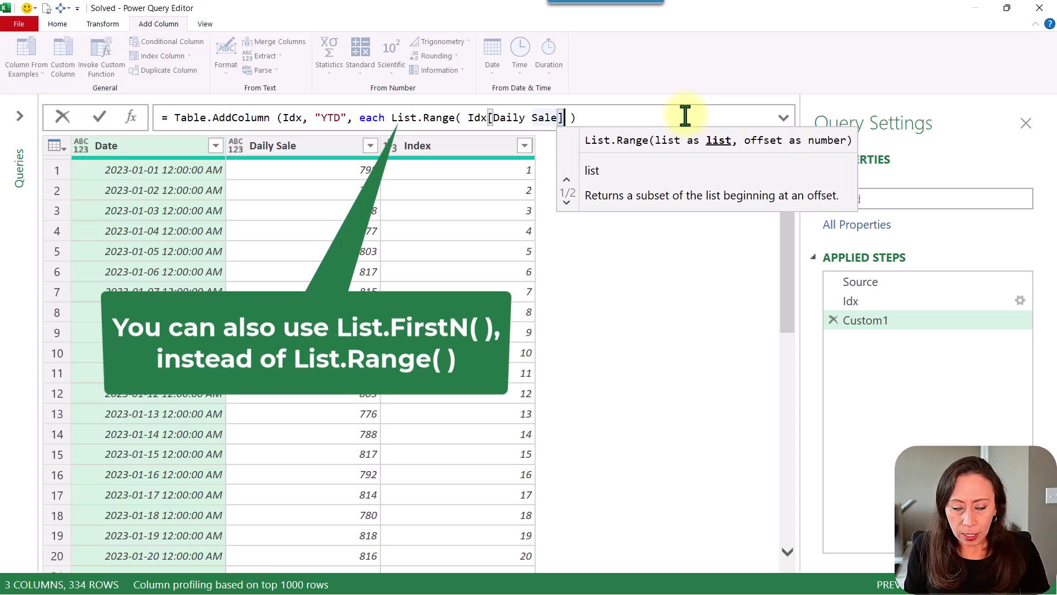
Complete the List.Range call with offset 0 and count [Index], close the Table.AddColumn formula and commit it
type(",")
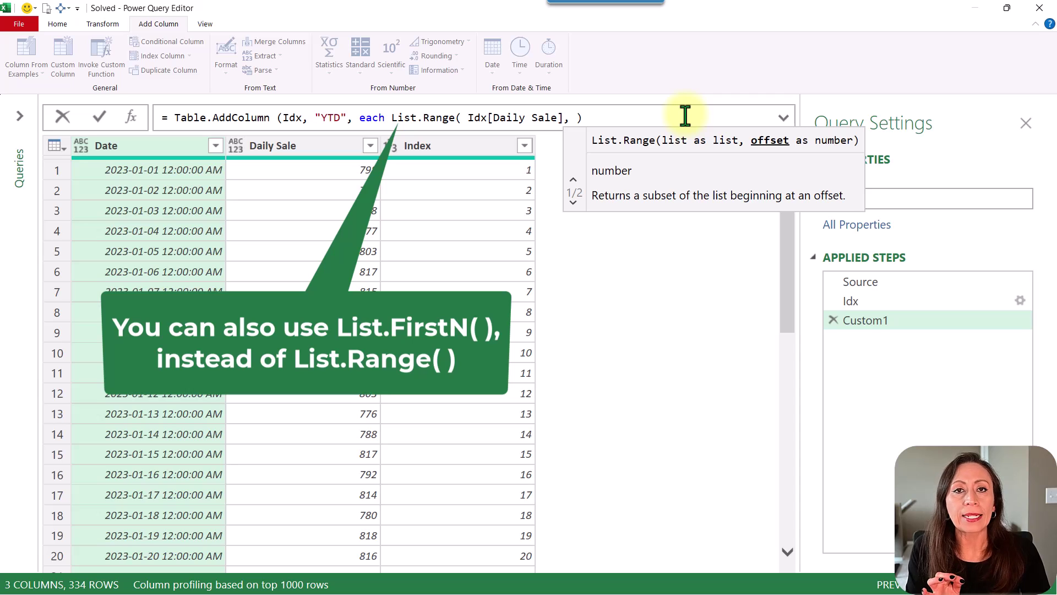
type("0, ")
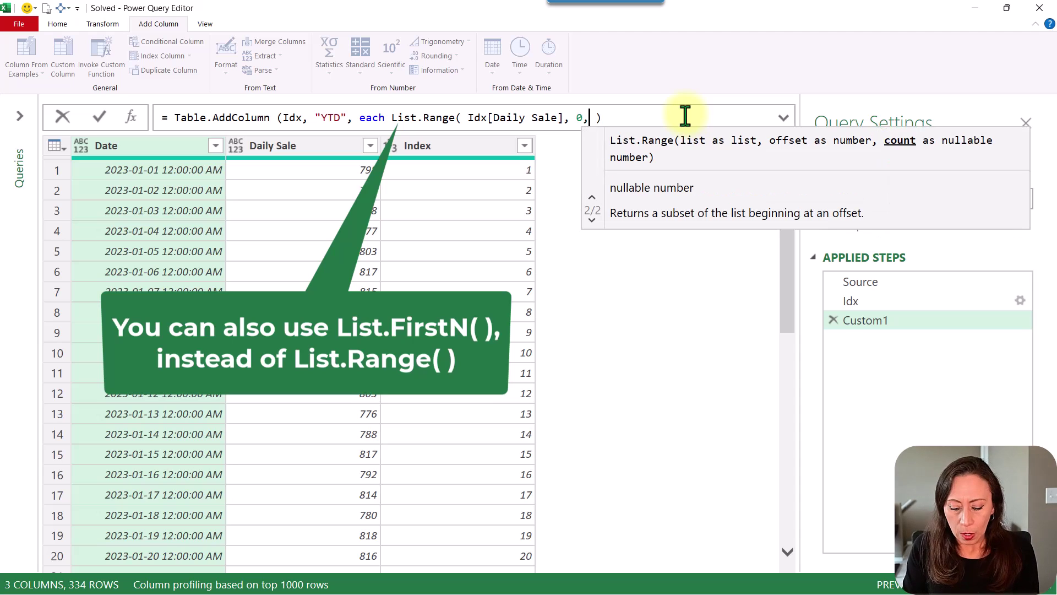
type("[Index")
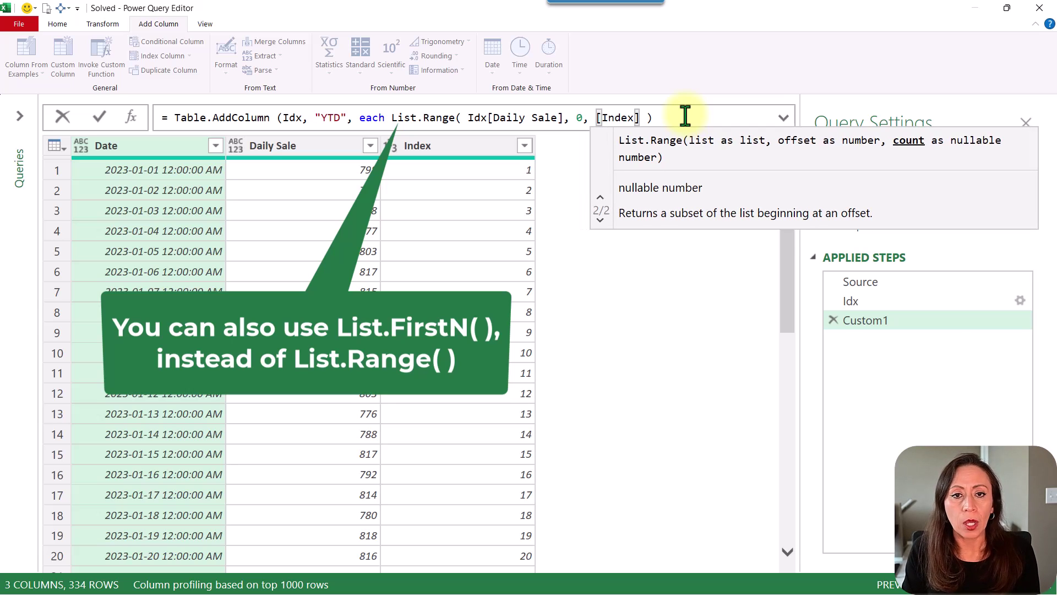
key("End")
type(")")
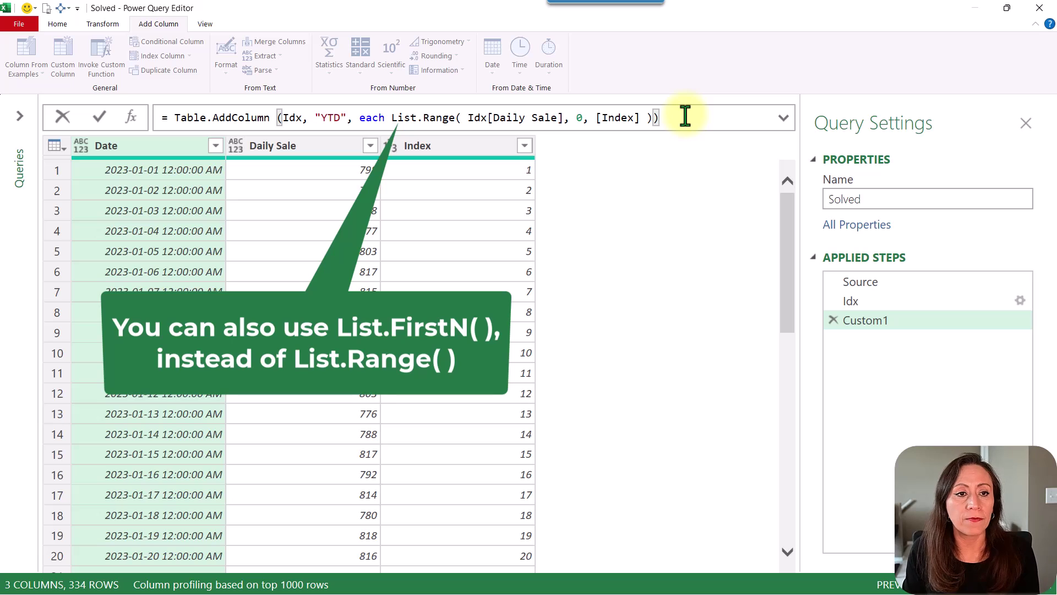
key("Return")
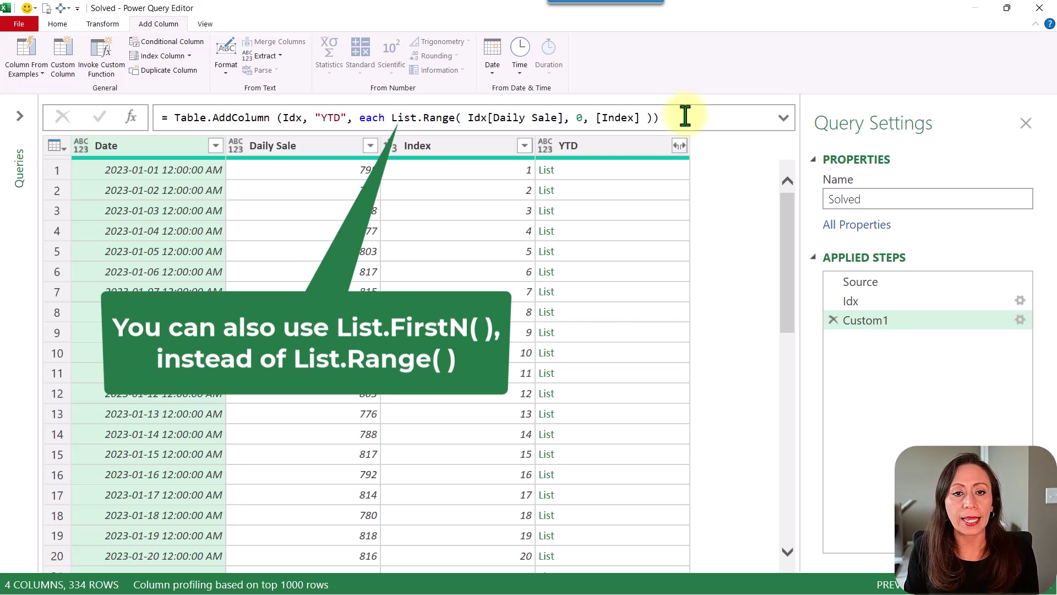
Preview the lists in rows 1, 2, 5 and 6 of the YTD column, ending on the first row
left_click(655, 168)
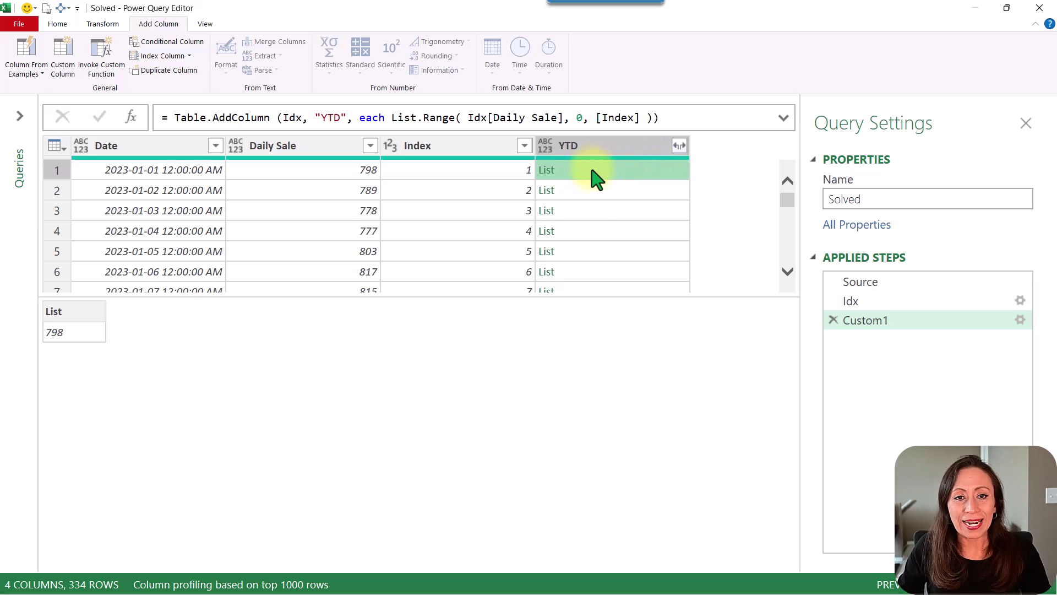
left_click(595, 190)
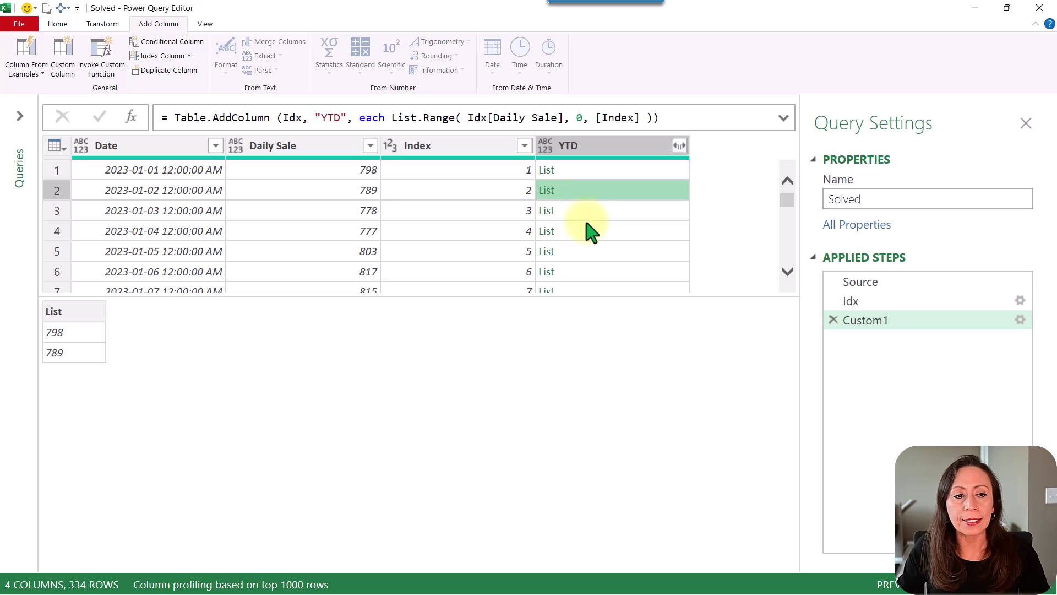
left_click(602, 251)
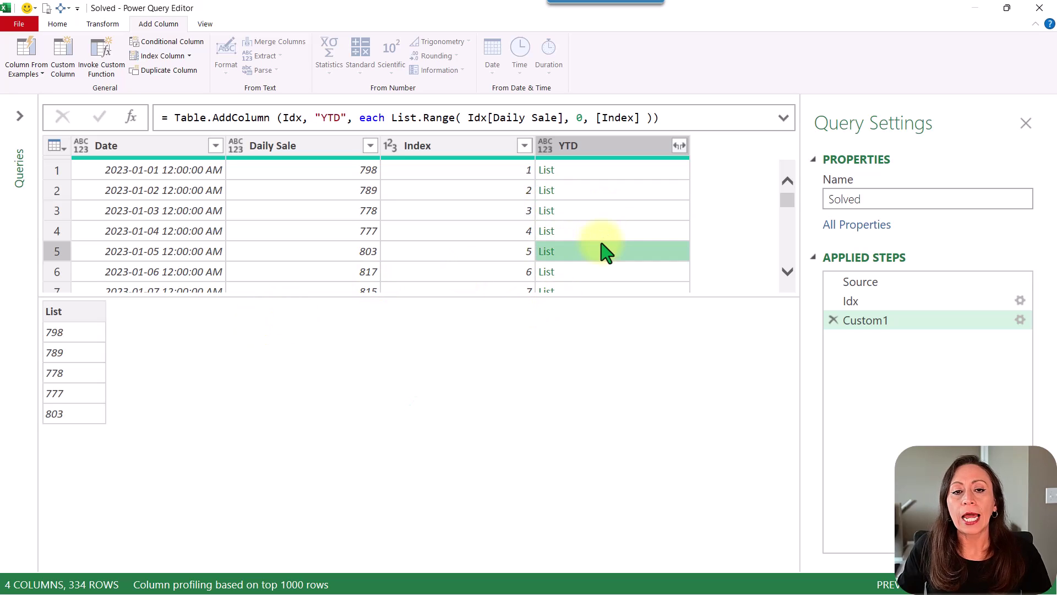
left_click(596, 272)
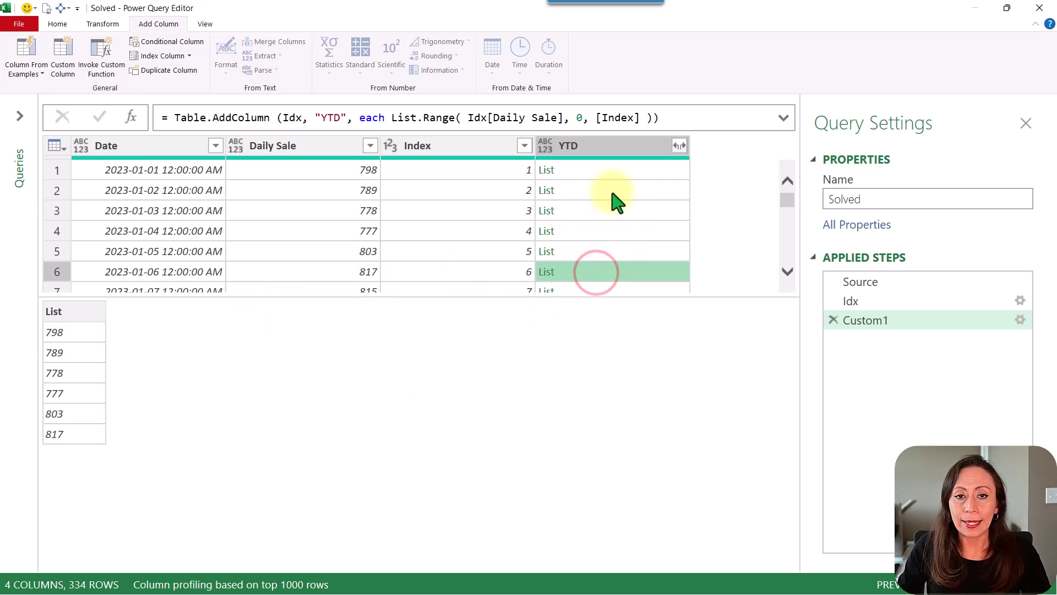
left_click(615, 169)
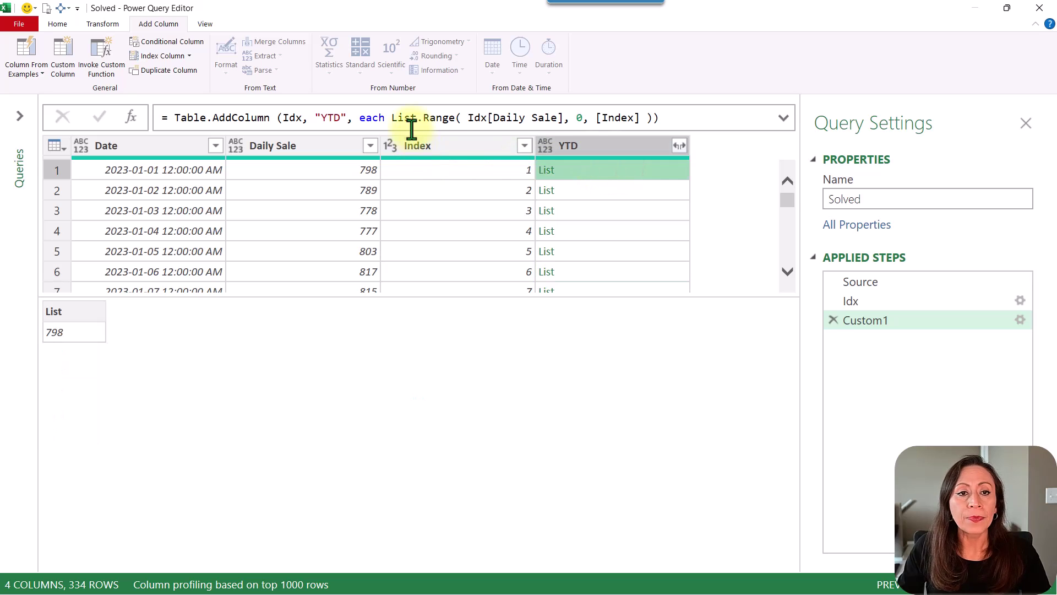
Wrap the List.Range expression in List.Sum in the YTD column formula and commit it
left_click(386, 123)
left_click(385, 122)
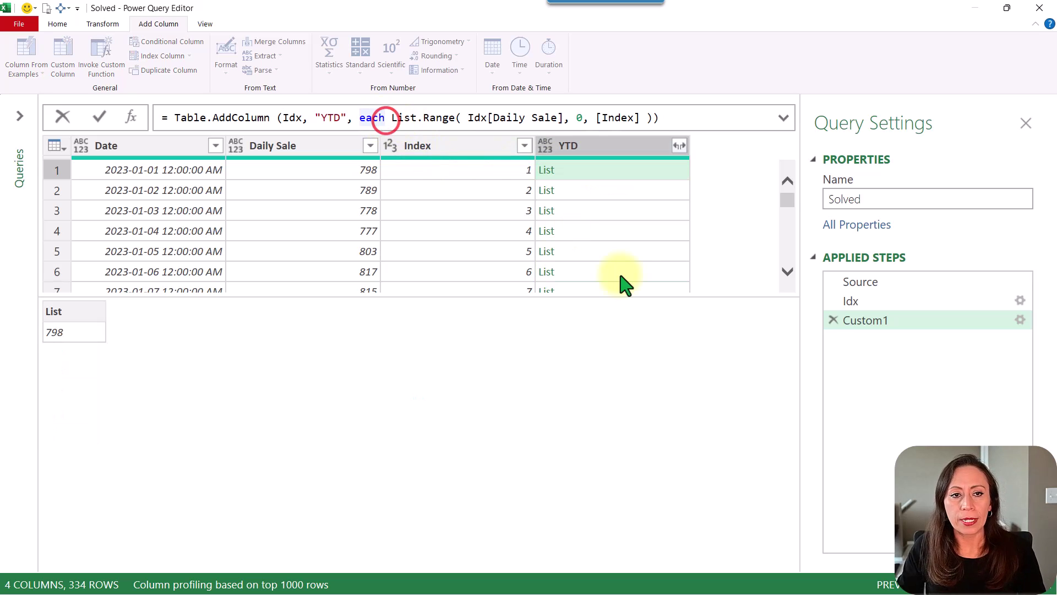
type("lis")
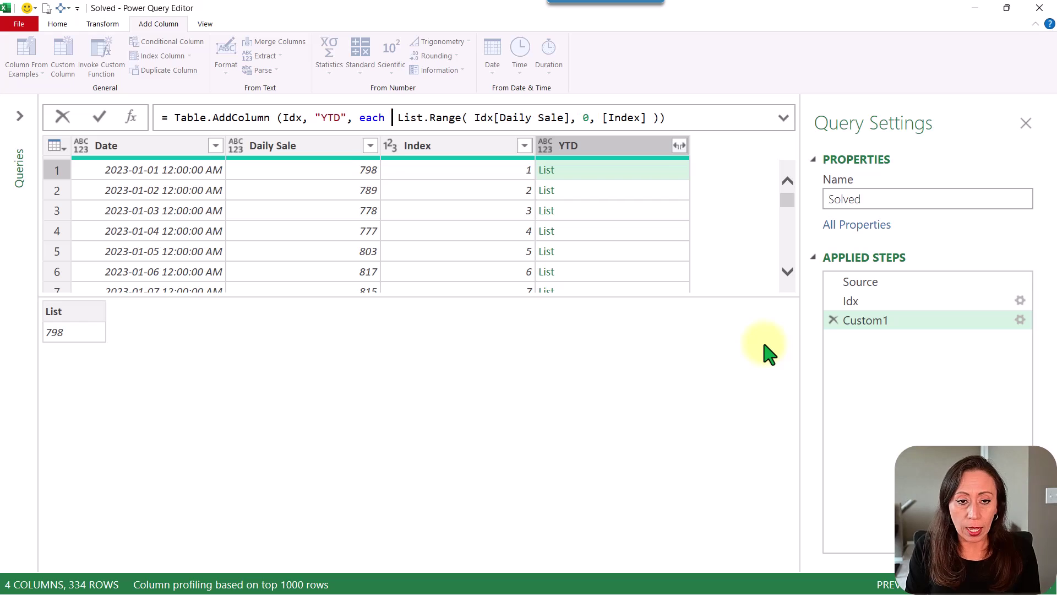
type("su")
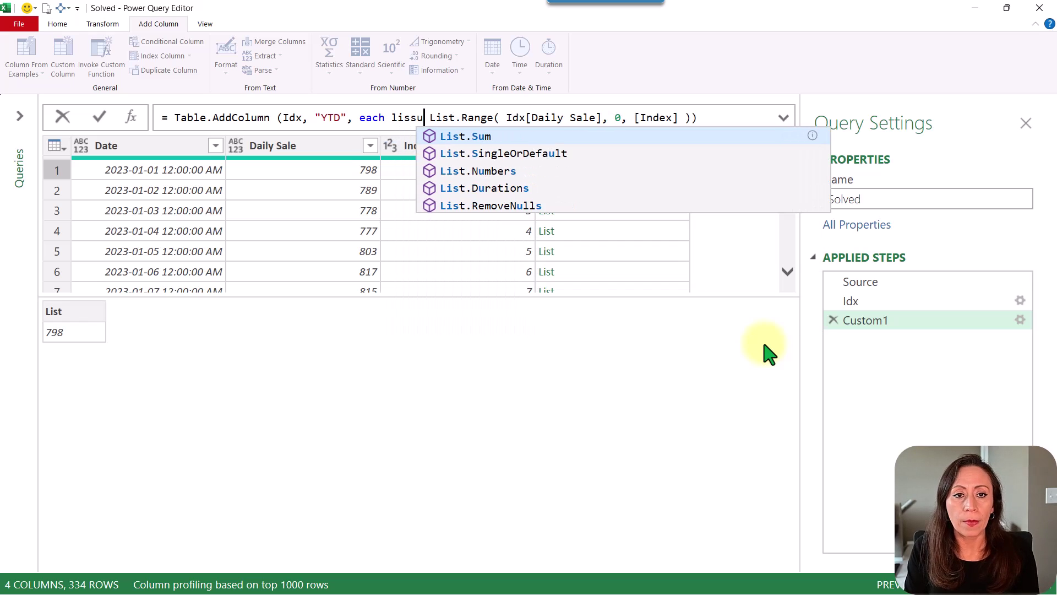
key("Tab")
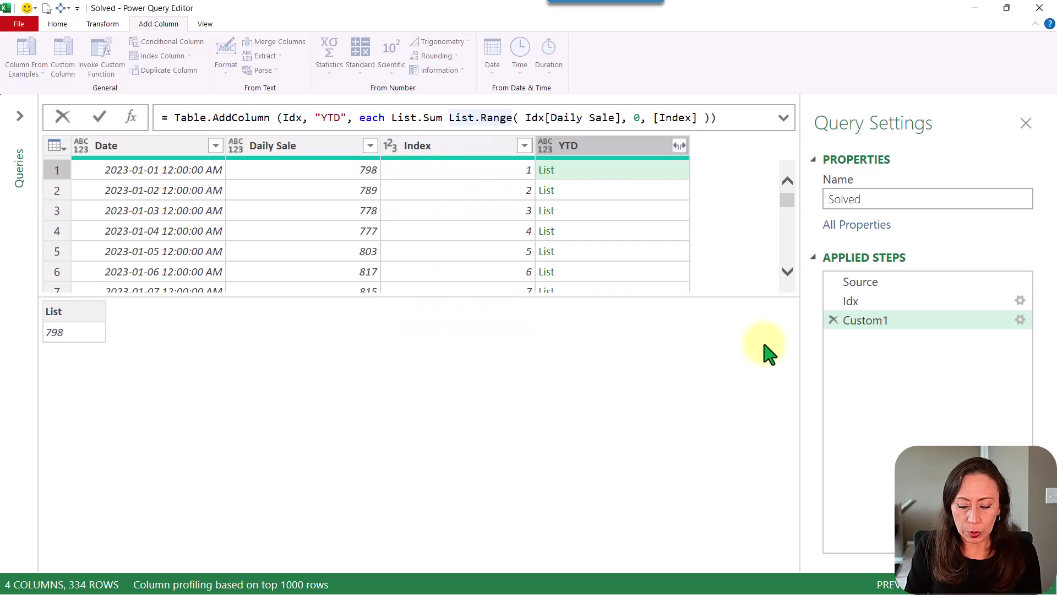
type("(")
key("End")
key("Down")
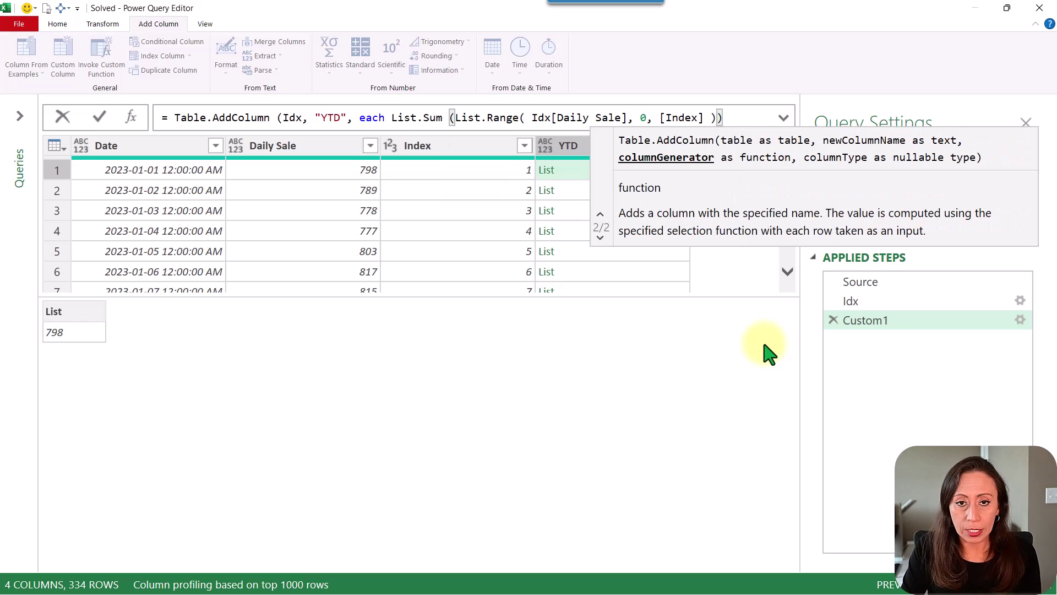
type(")")
key("Return")
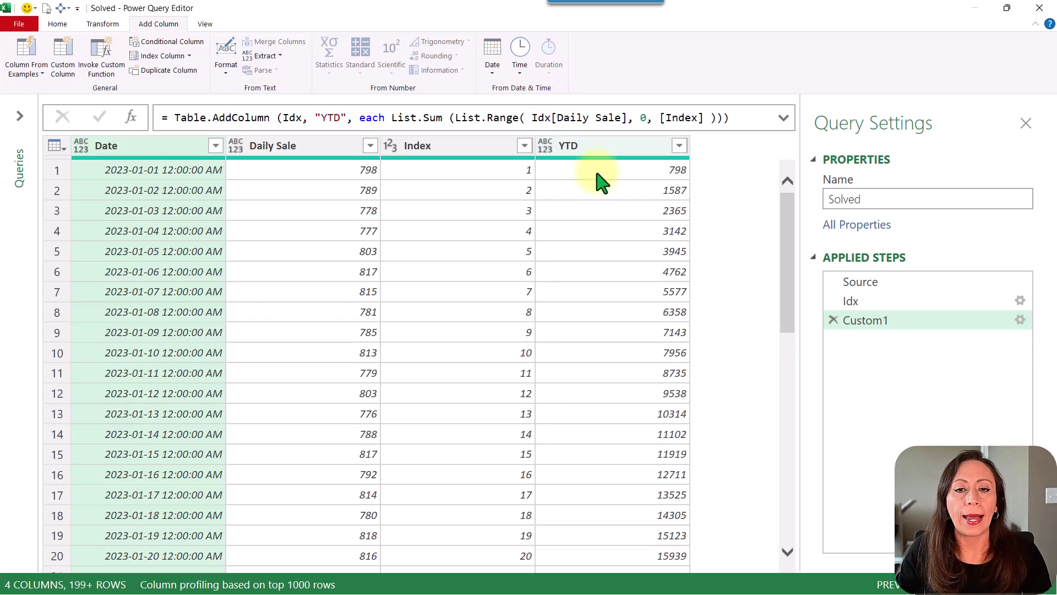
Check the YTD running totals against the Daily Sale values in the first rows and further down the table
left_click(637, 166)
left_click(637, 192)
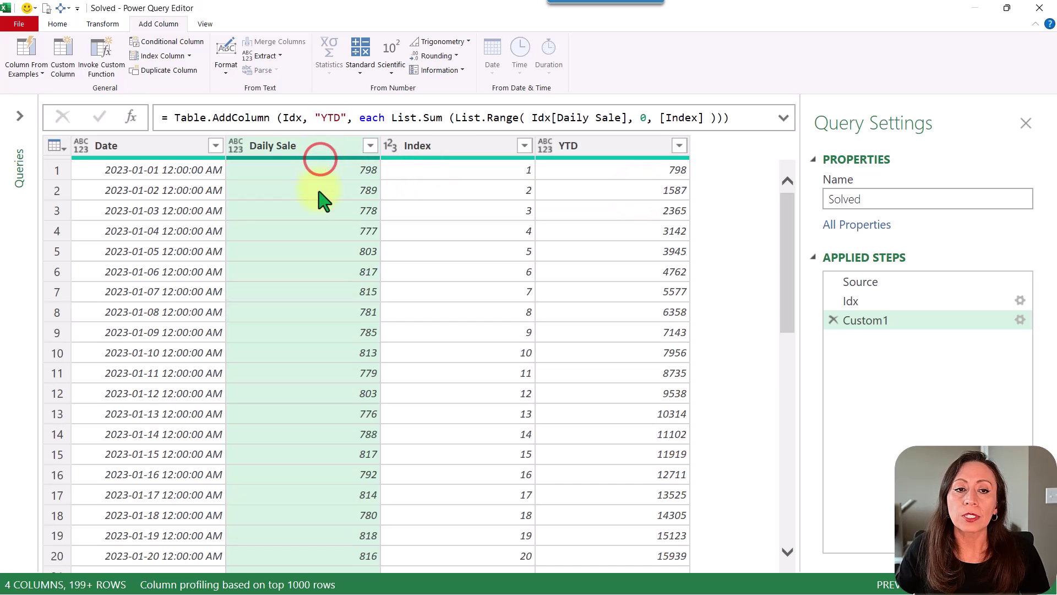
left_click(320, 191)
left_click(649, 195)
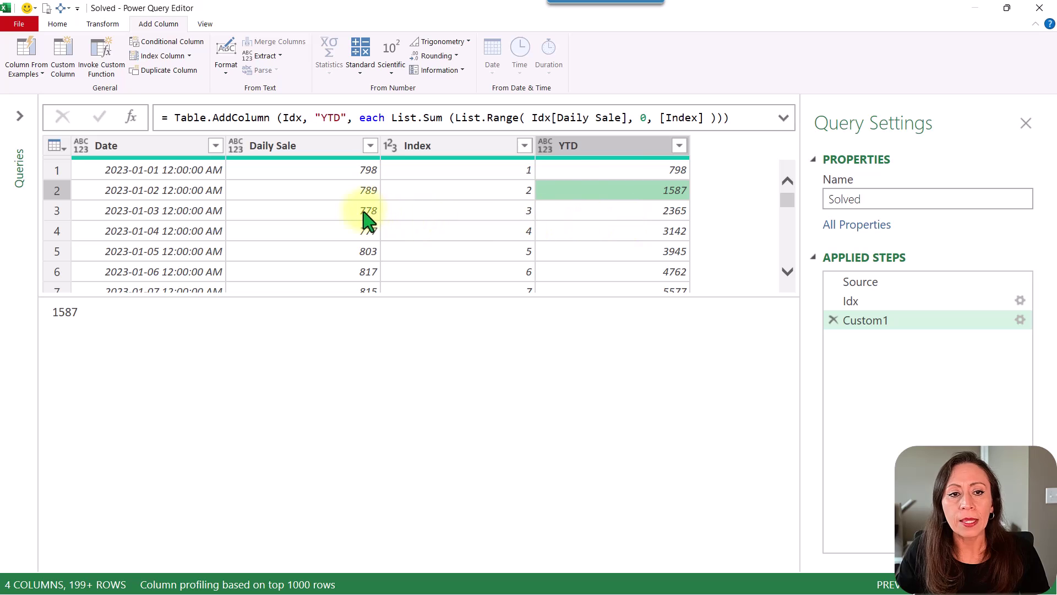
left_click(613, 191)
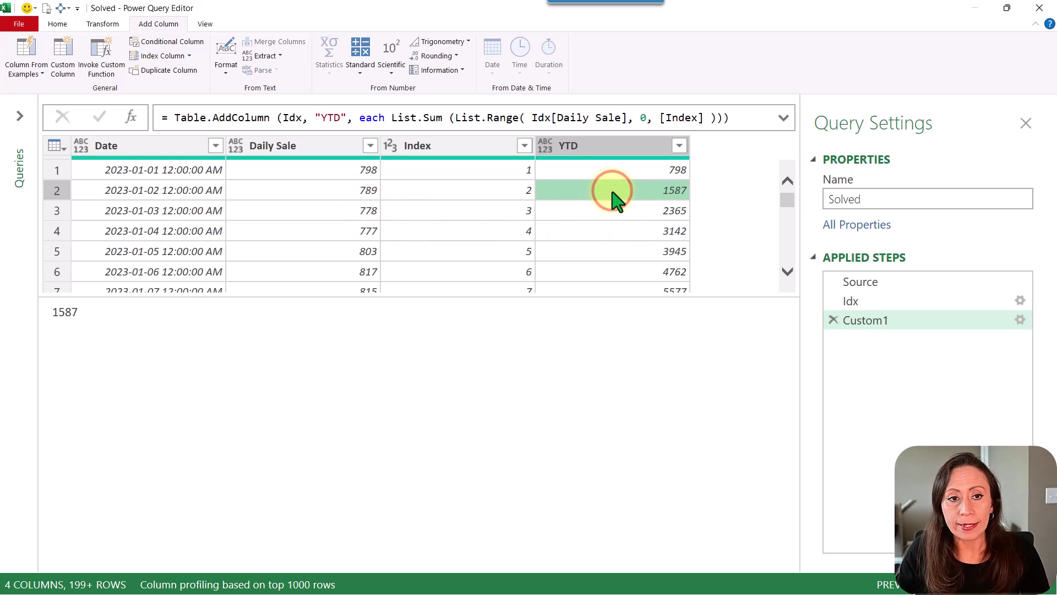
left_click(335, 210)
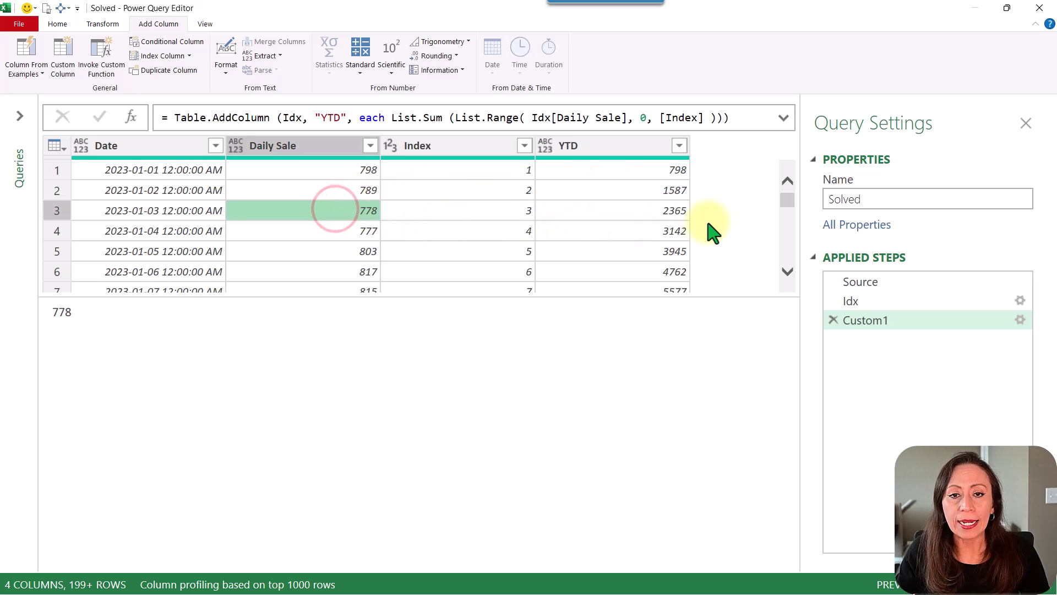
left_click(620, 213)
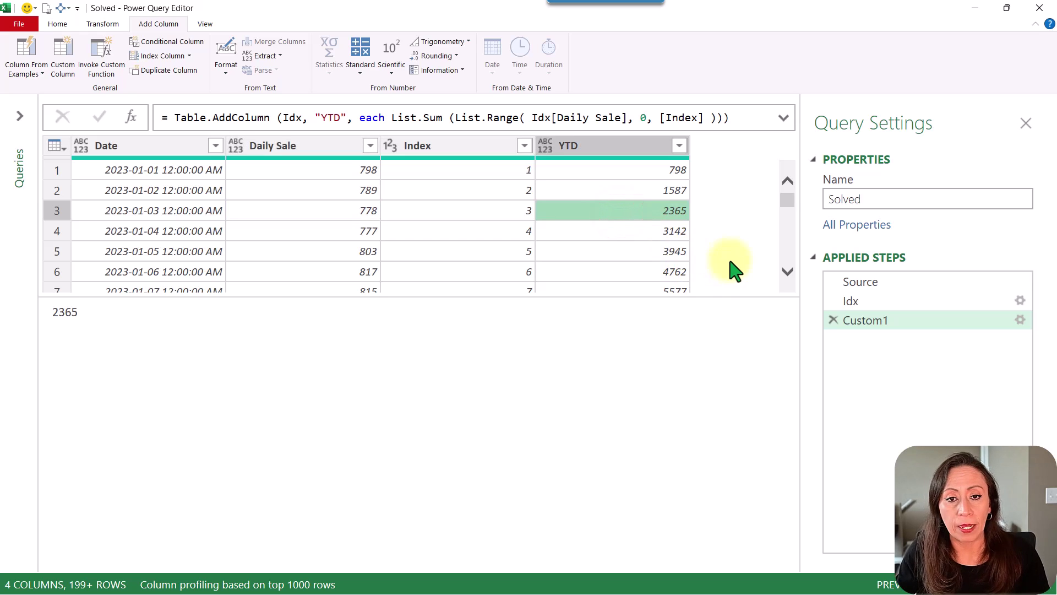
left_click(636, 147)
left_click_drag(790, 220, 786, 484)
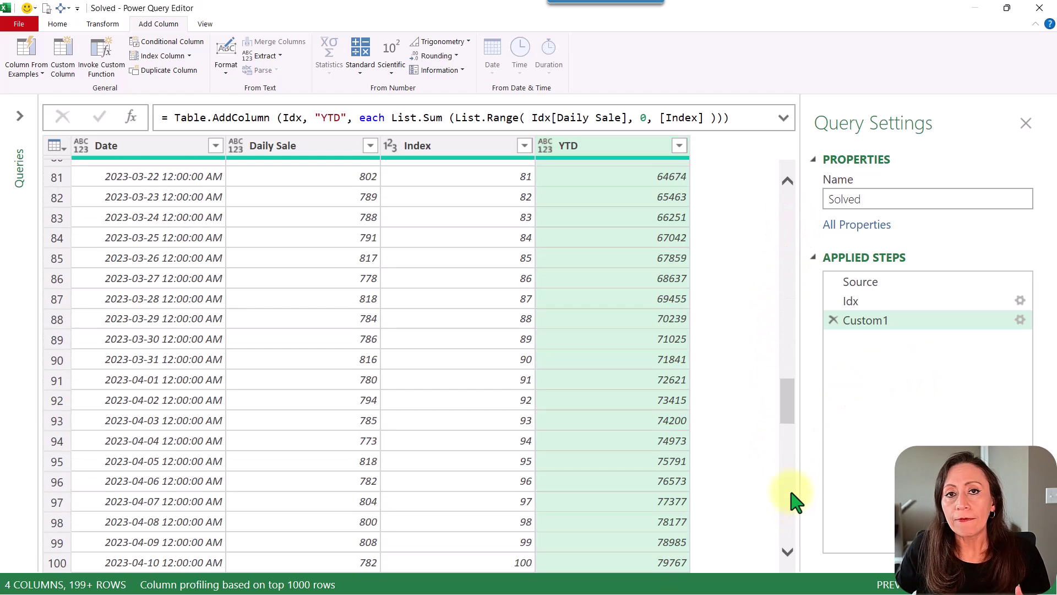
left_click_drag(789, 524, 789, 209)
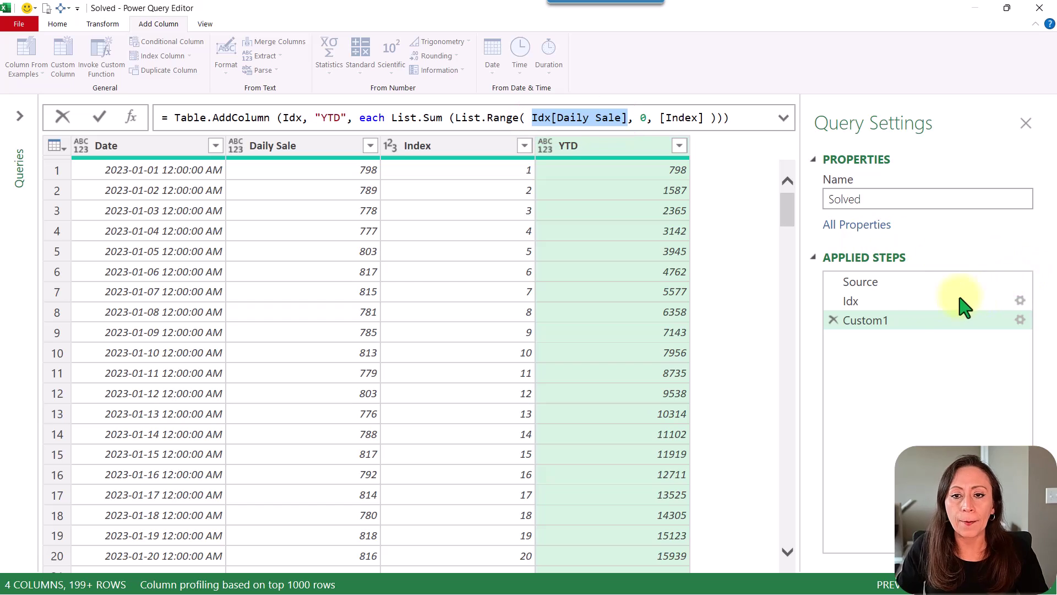
Insert a step after Idx that buffers the daily sales with = List.Buffer(Idx[Daily Sale])
left_click(911, 304)
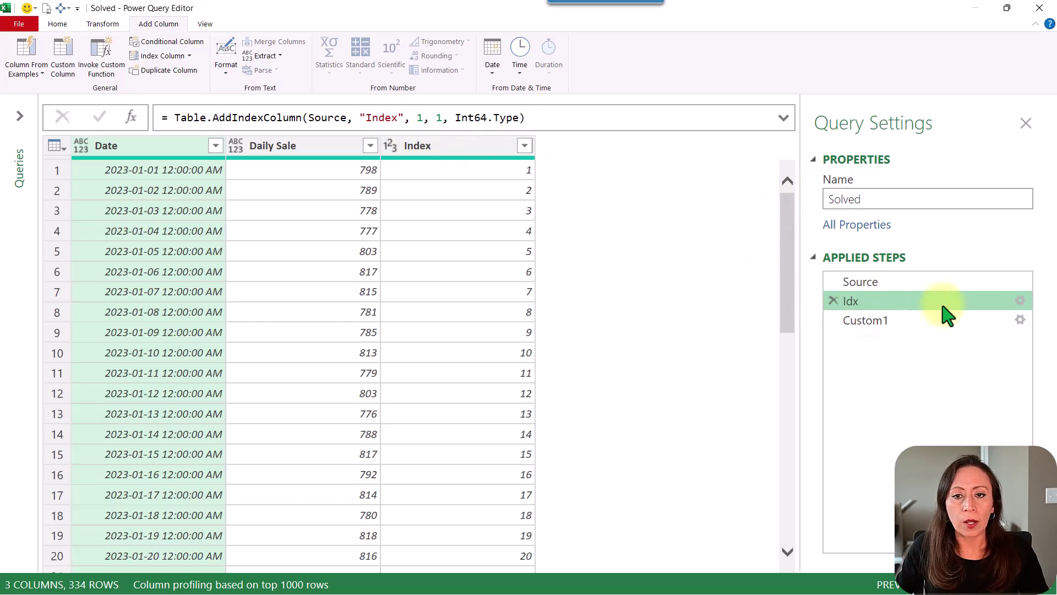
left_click(132, 117)
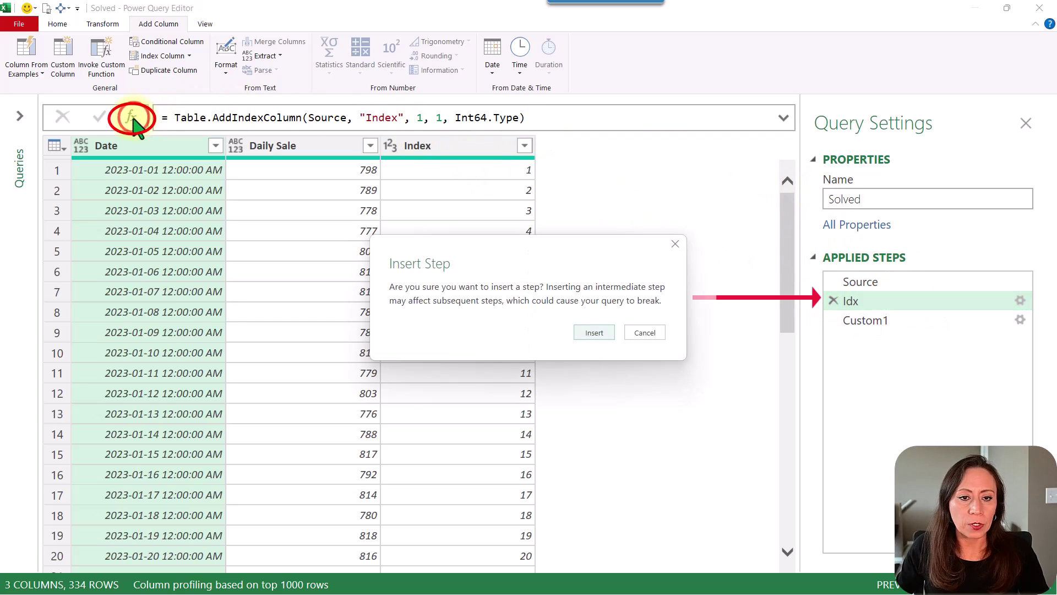
left_click(605, 333)
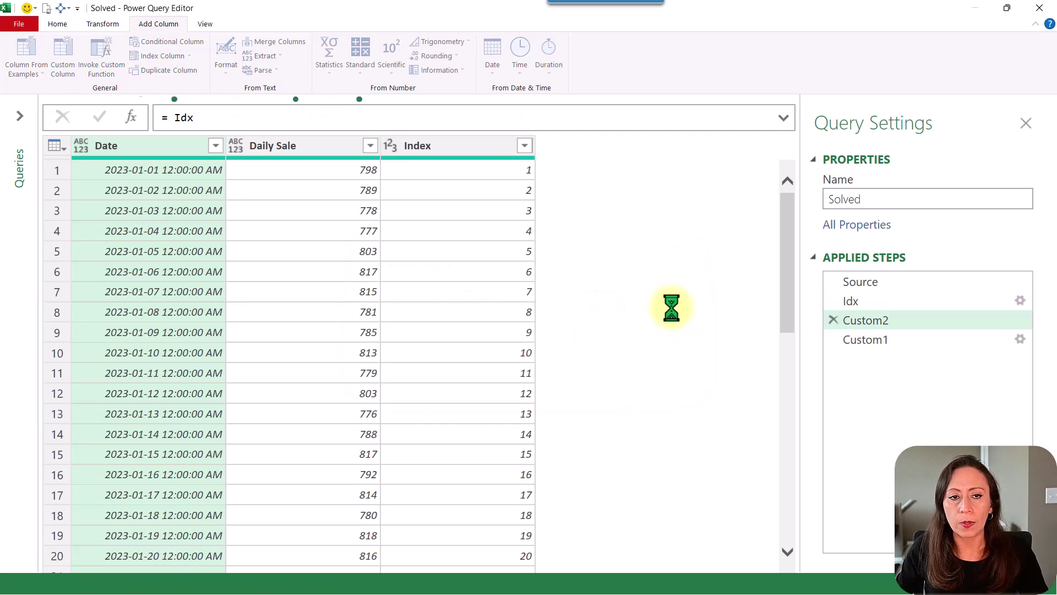
double_click(411, 116)
type("listb")
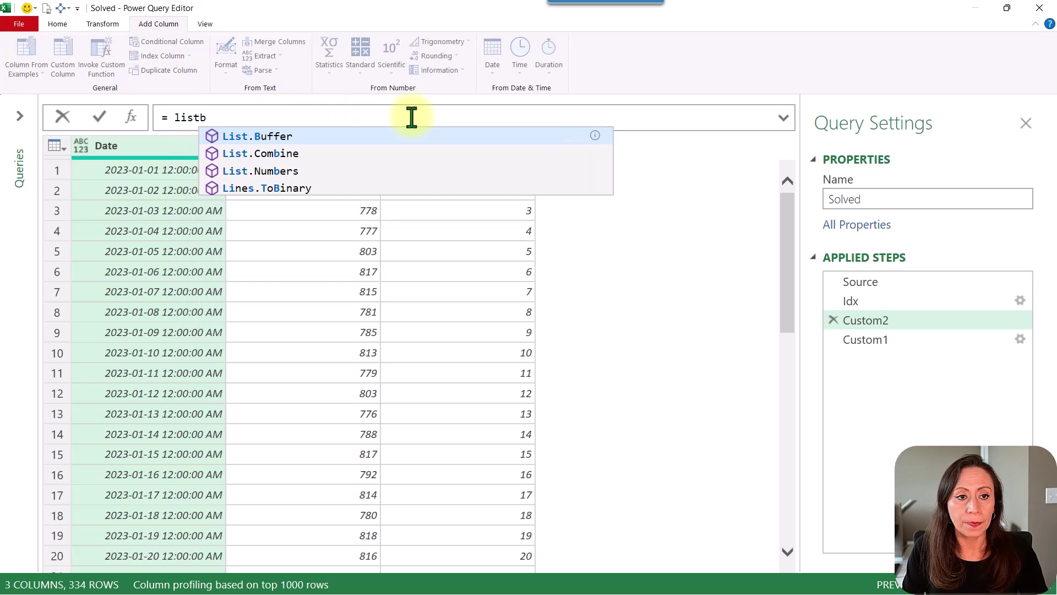
key("Tab")
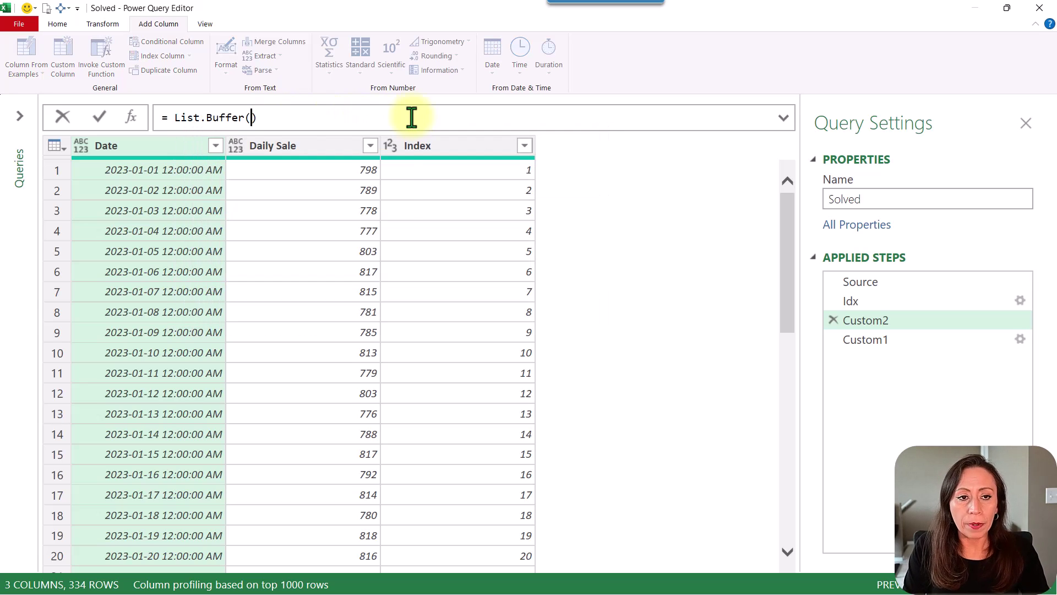
type("Idx[Daily Sale]")
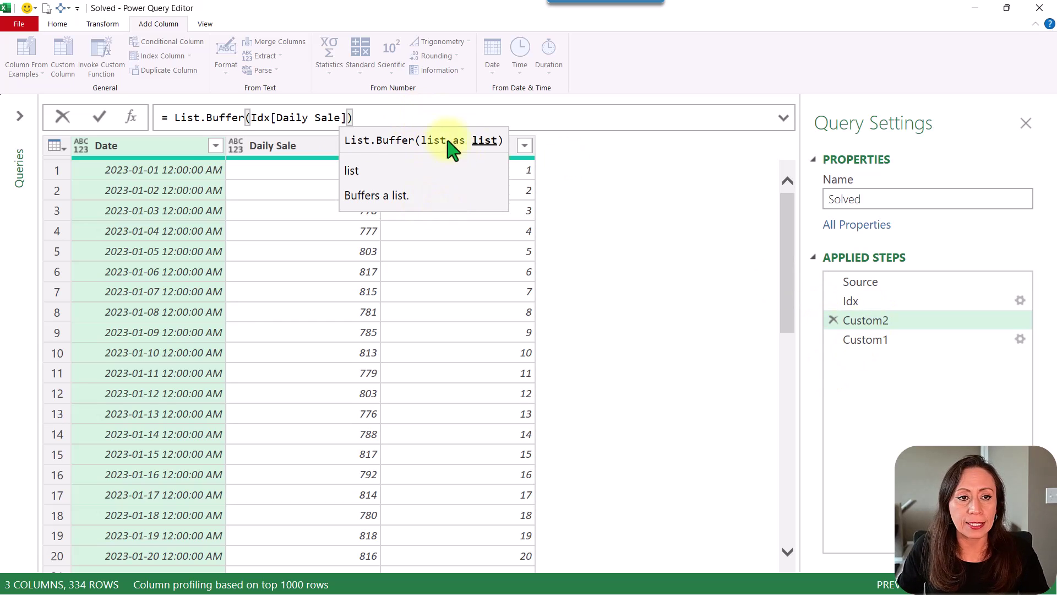
left_click(404, 114)
key("Return")
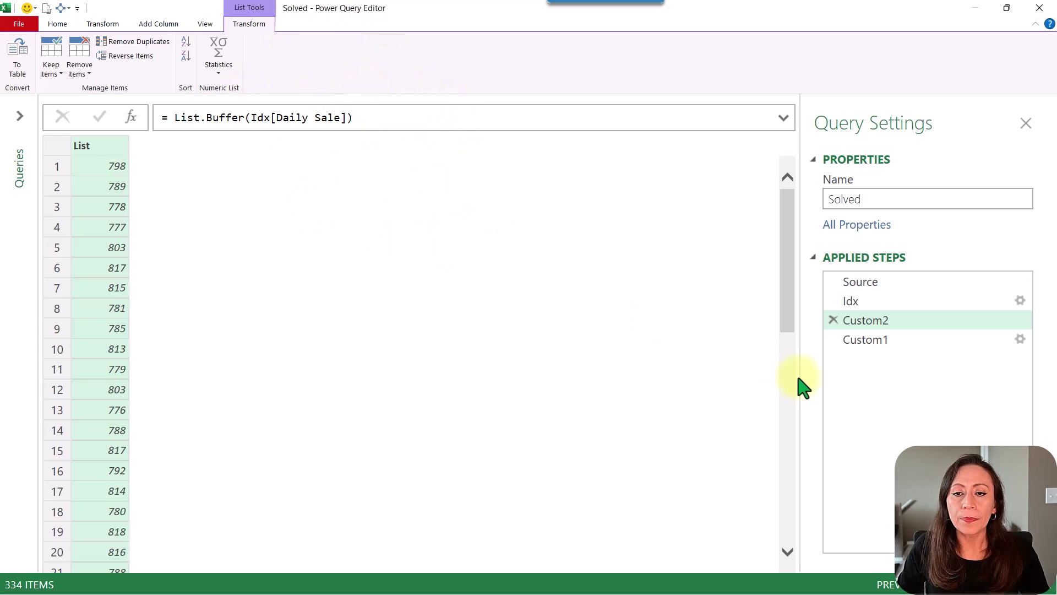
Rename the List.Buffer step Custom2 as LB
left_click(887, 339)
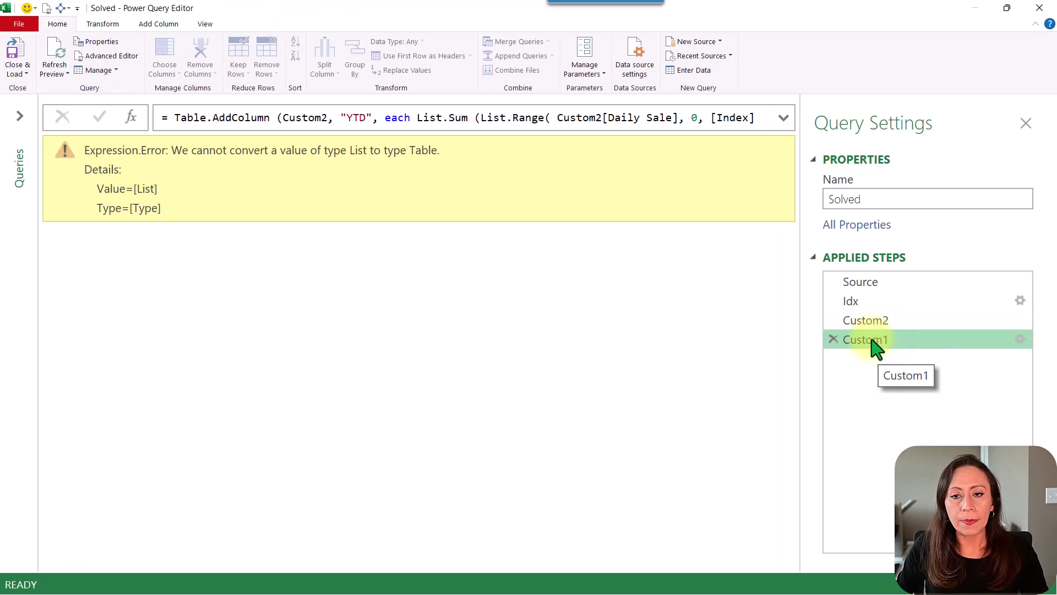
double_click(888, 321)
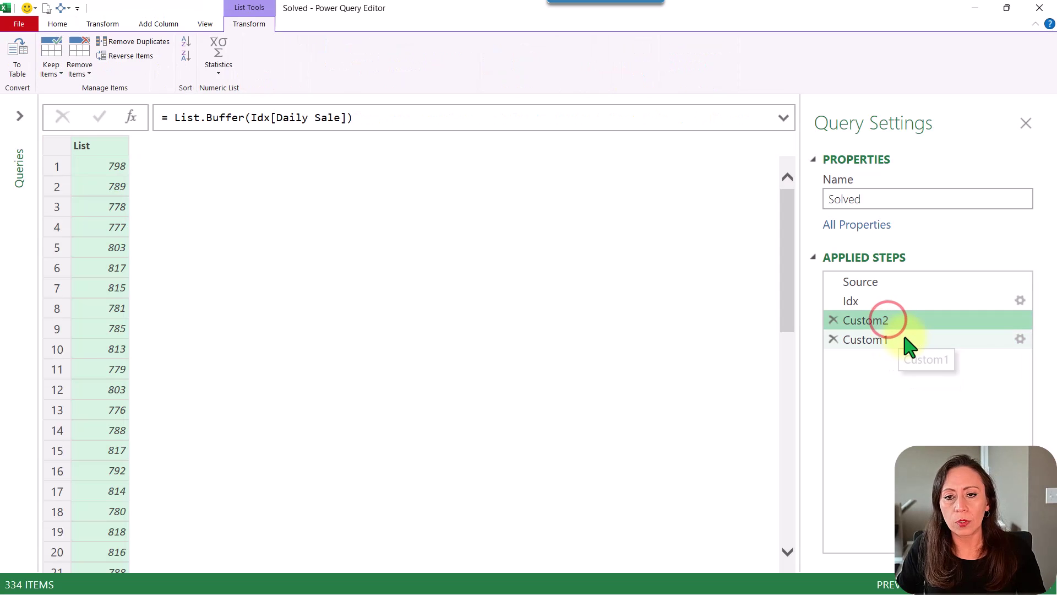
type("L")
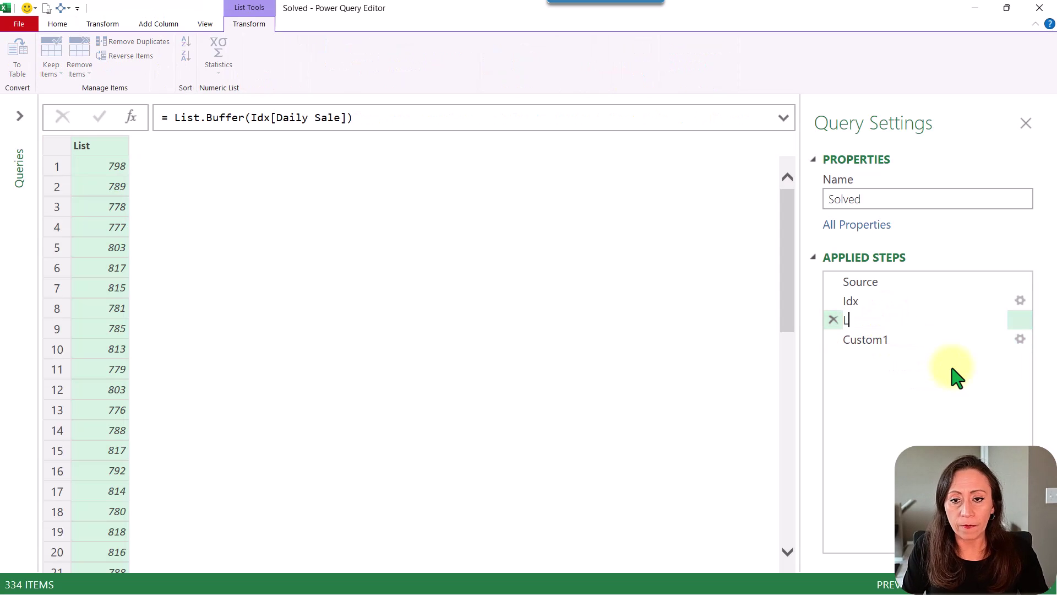
key("Return")
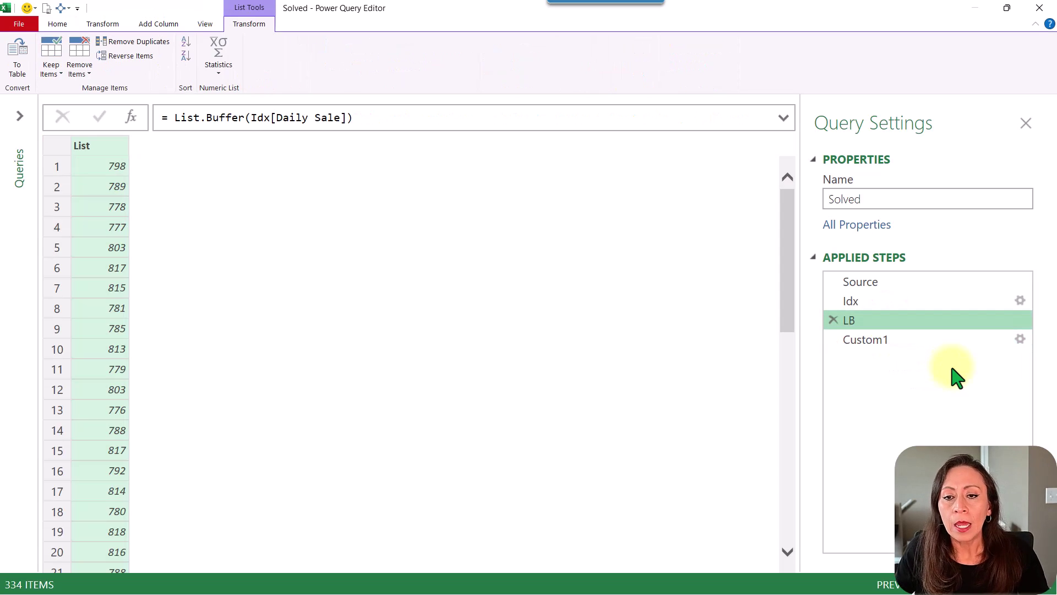
Edit the Custom1 formula so Table.AddColumn uses Idx as its table and List.Range uses LB without [Daily Sale], and commit it
left_click(896, 340)
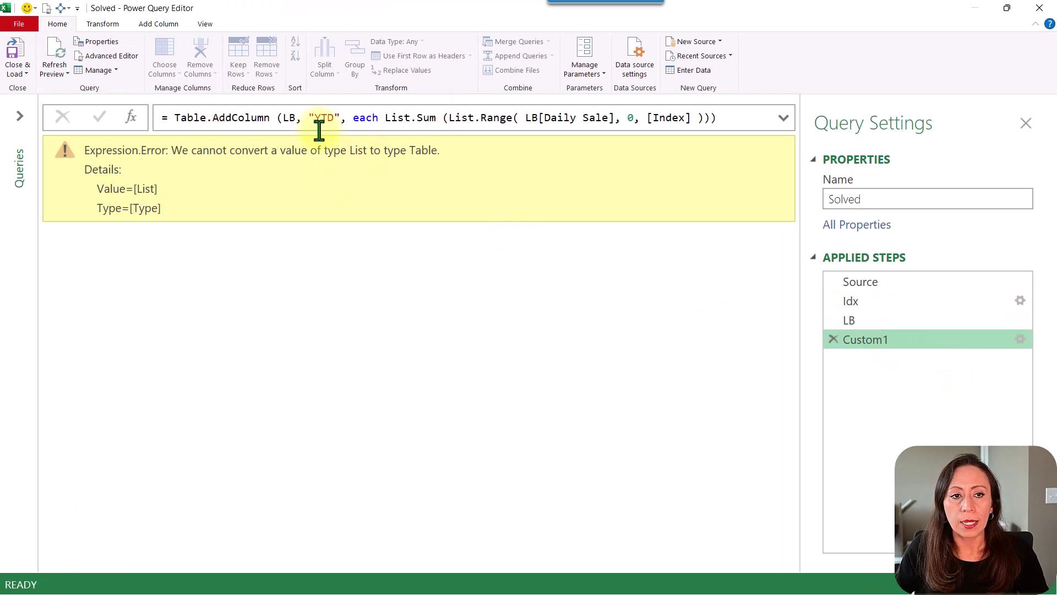
double_click(289, 117)
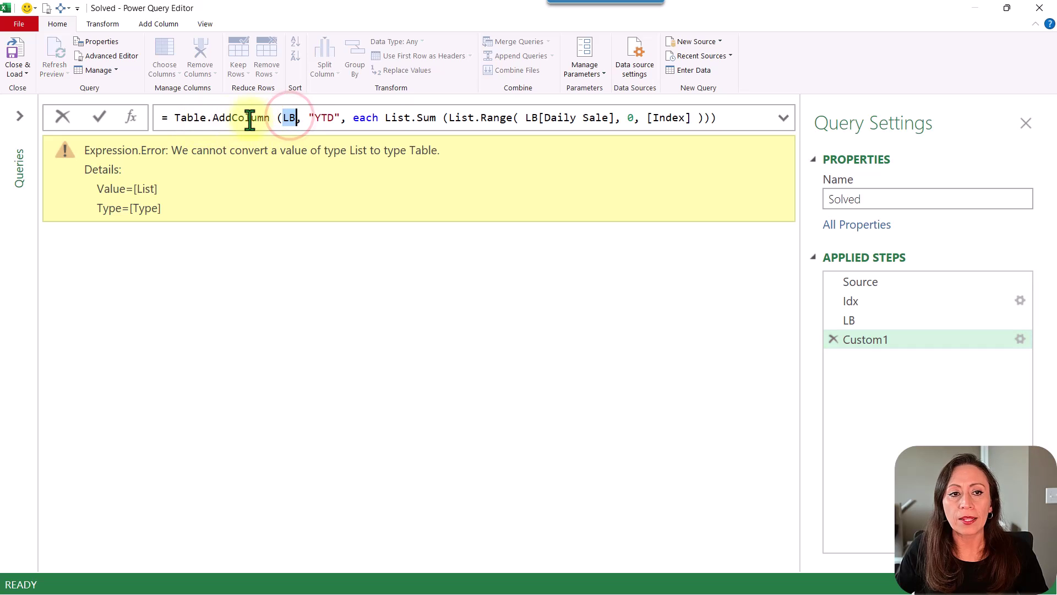
double_click(289, 118)
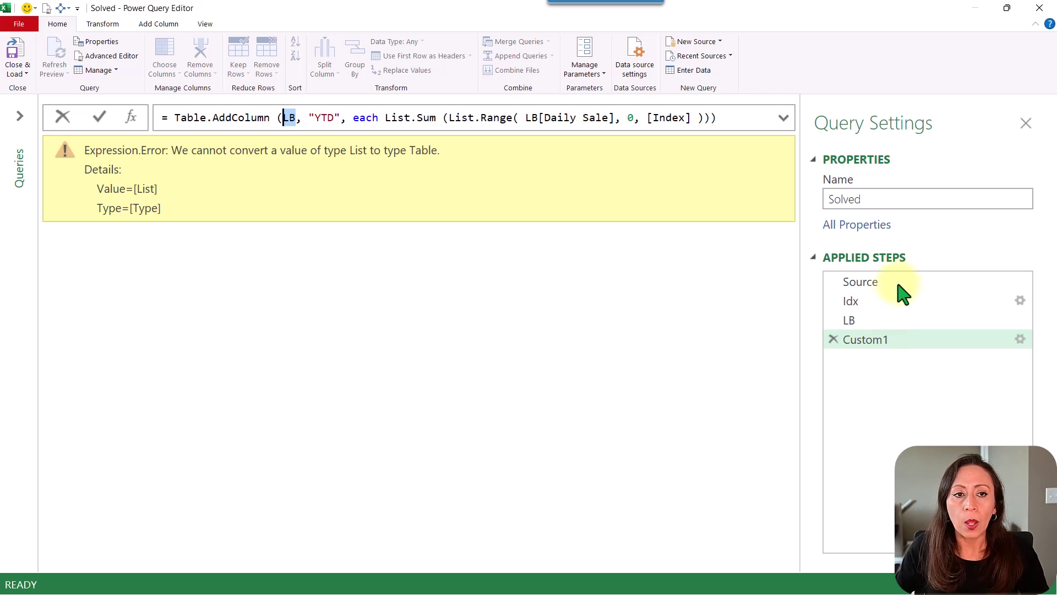
type("Idx")
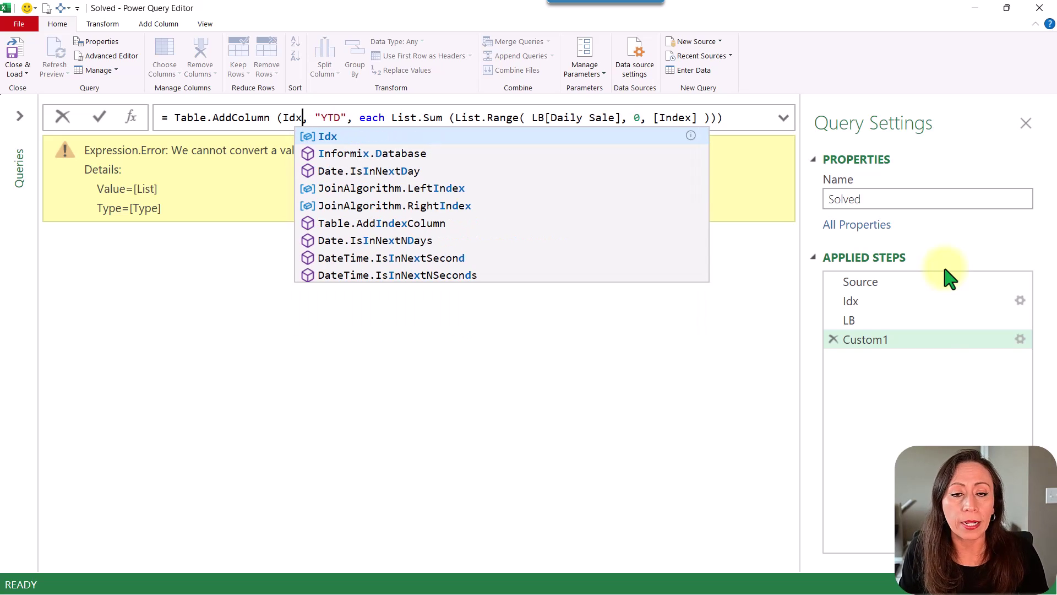
double_click(540, 117)
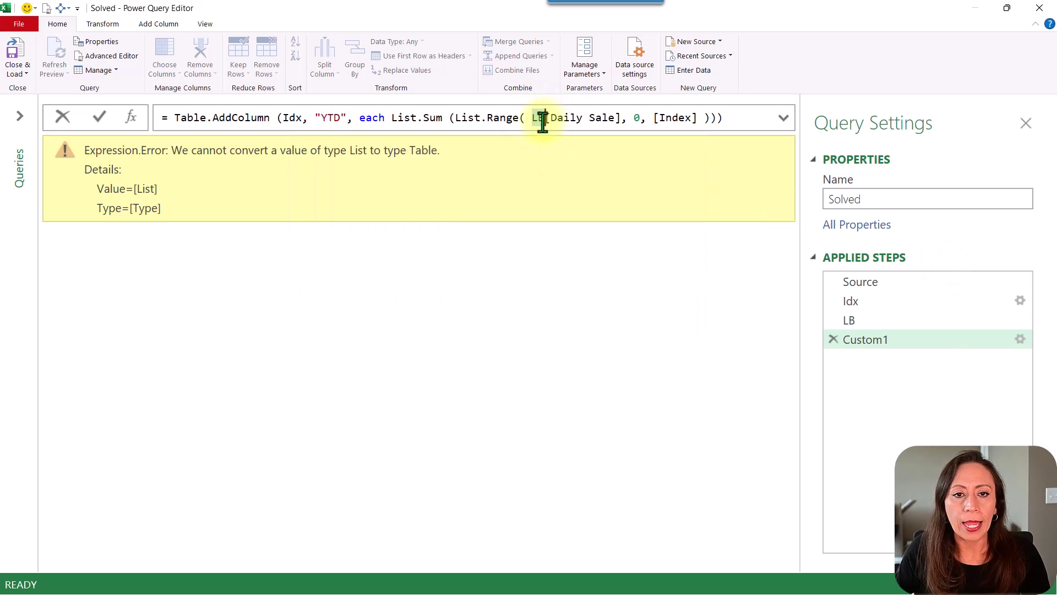
left_click(623, 118, "shift")
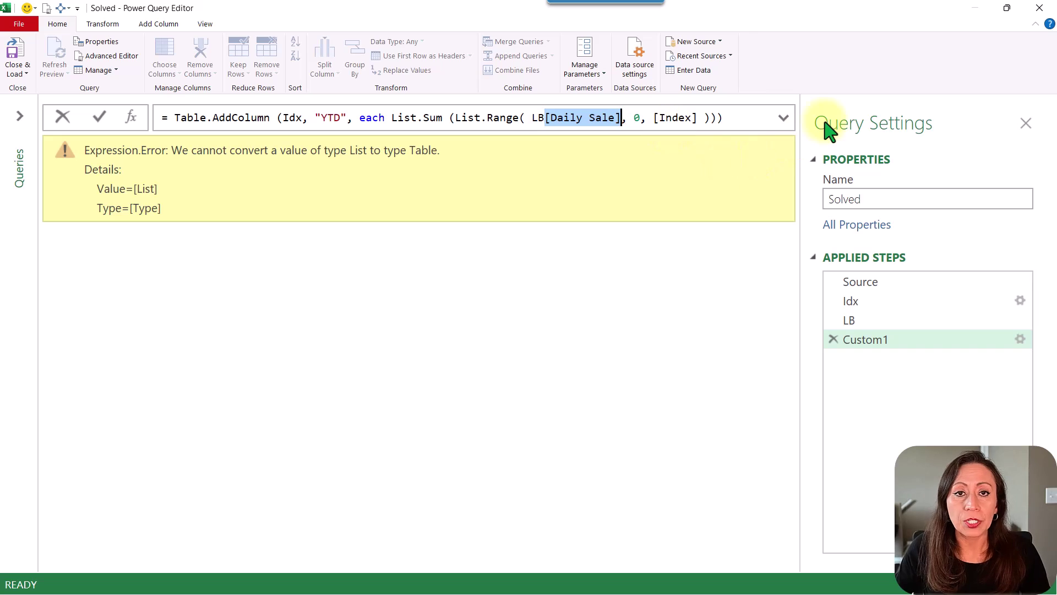
left_click_drag(544, 117, 623, 118)
key("Delete")
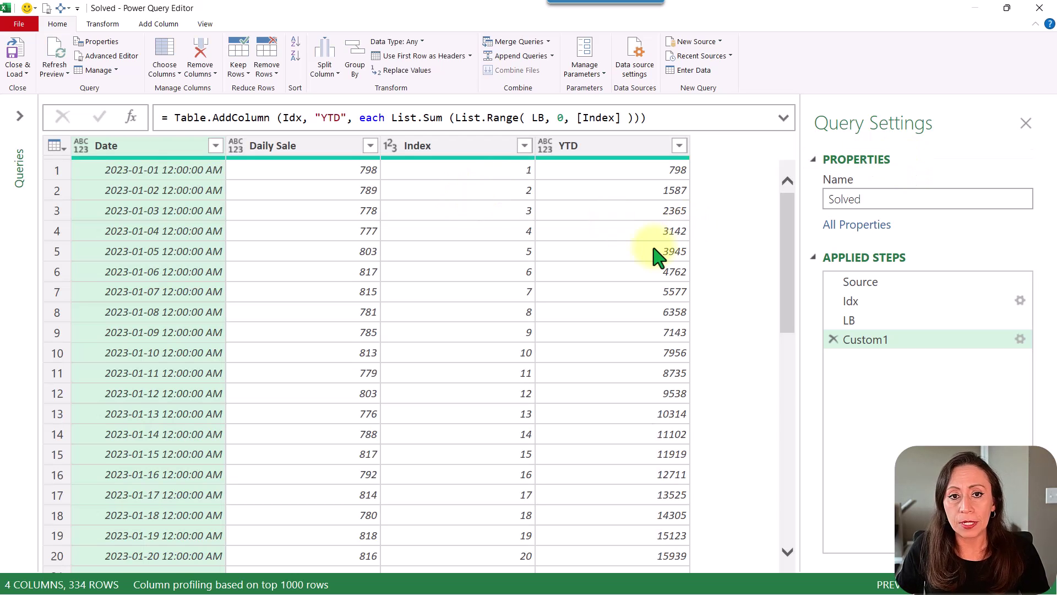
scroll(656, 253, "down", 3)
left_click(894, 336)
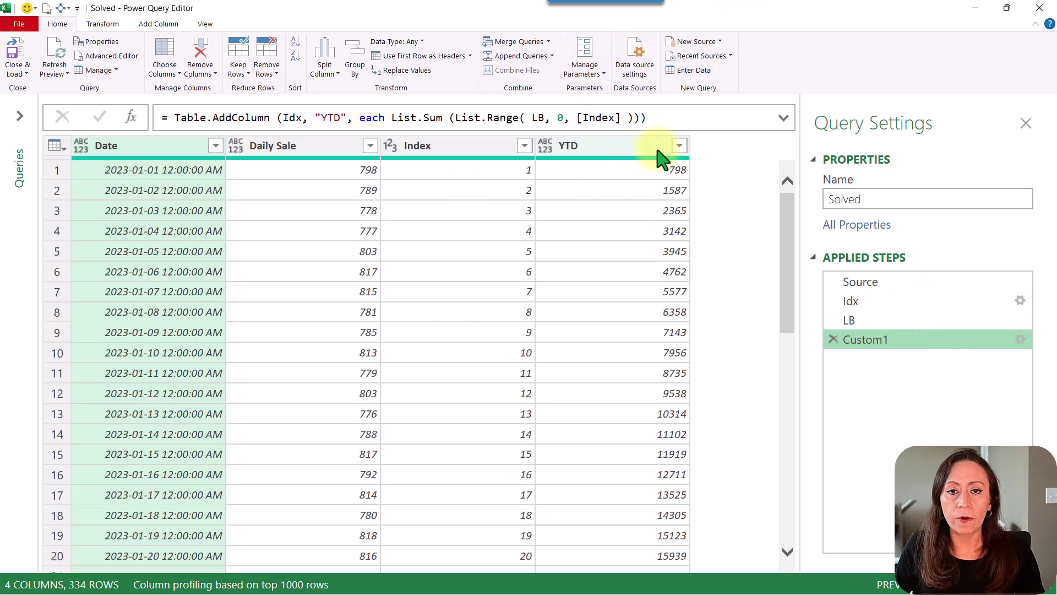
Remove the Index column and detect the data types of all remaining columns
left_click(455, 149)
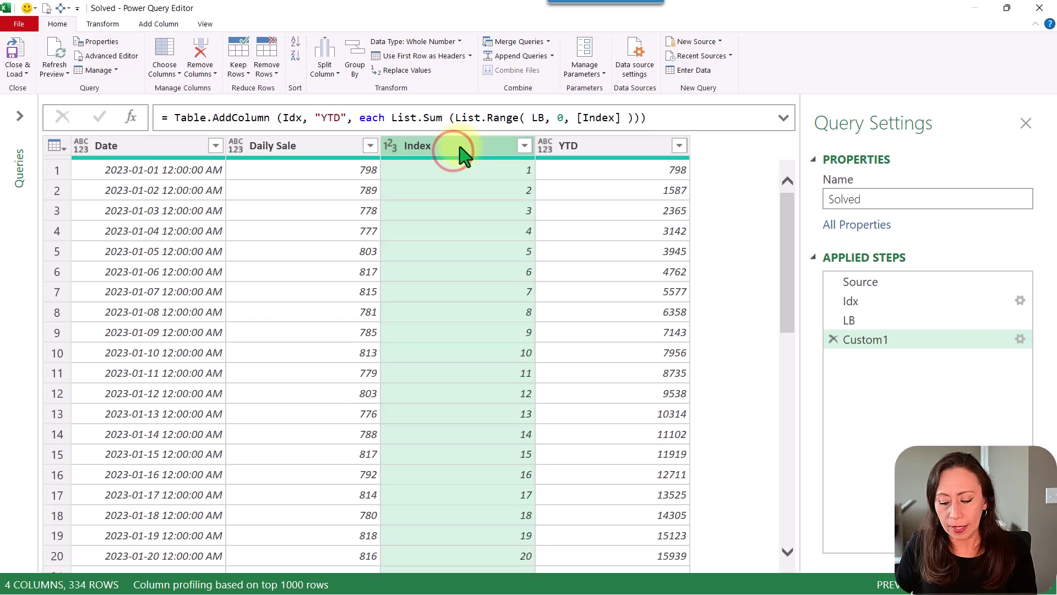
key("Delete")
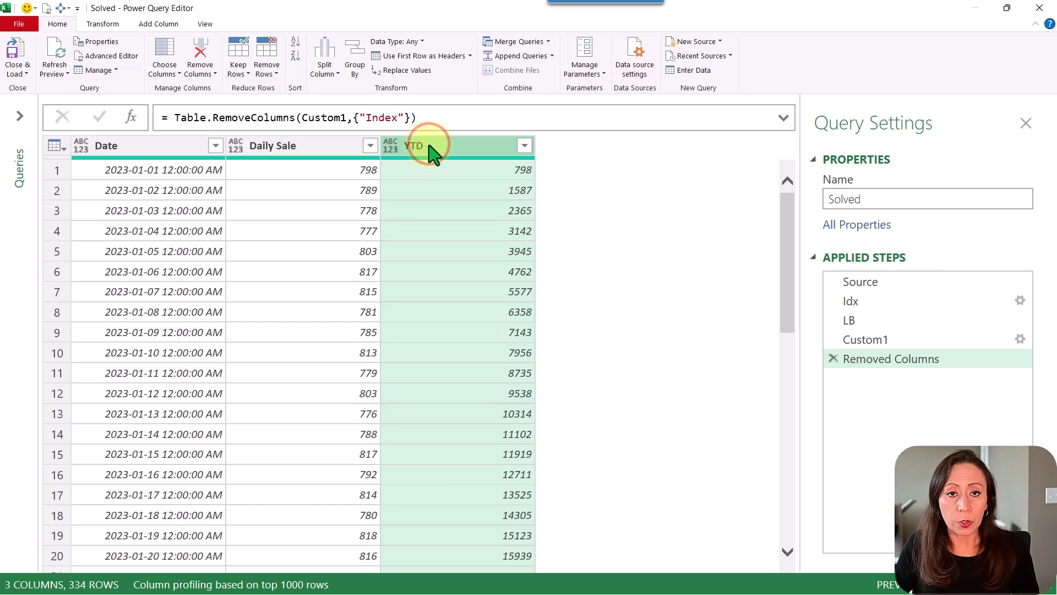
key("ctrl+a")
left_click(103, 24)
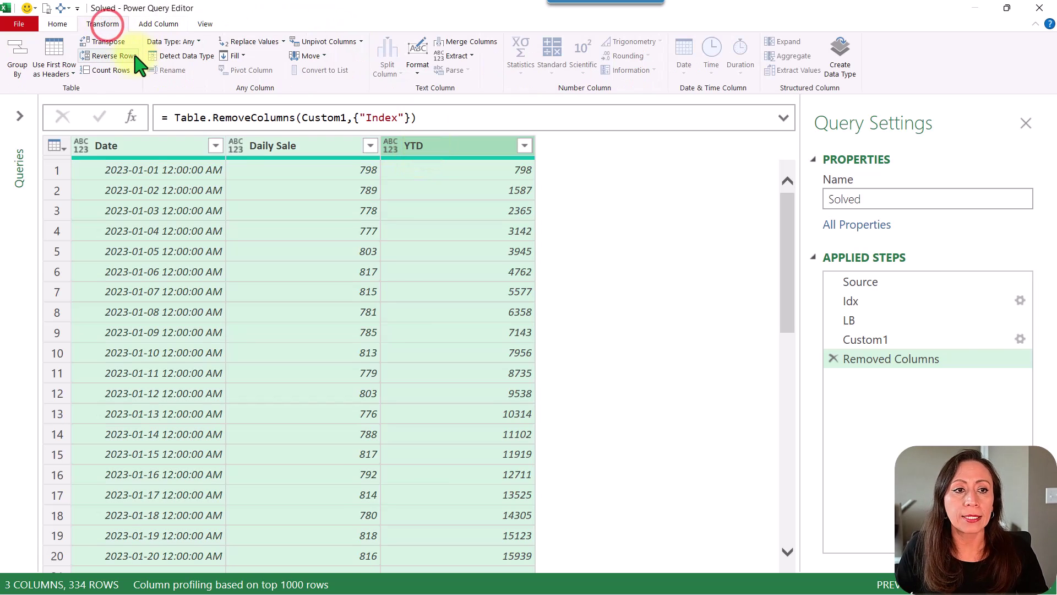
left_click(191, 56)
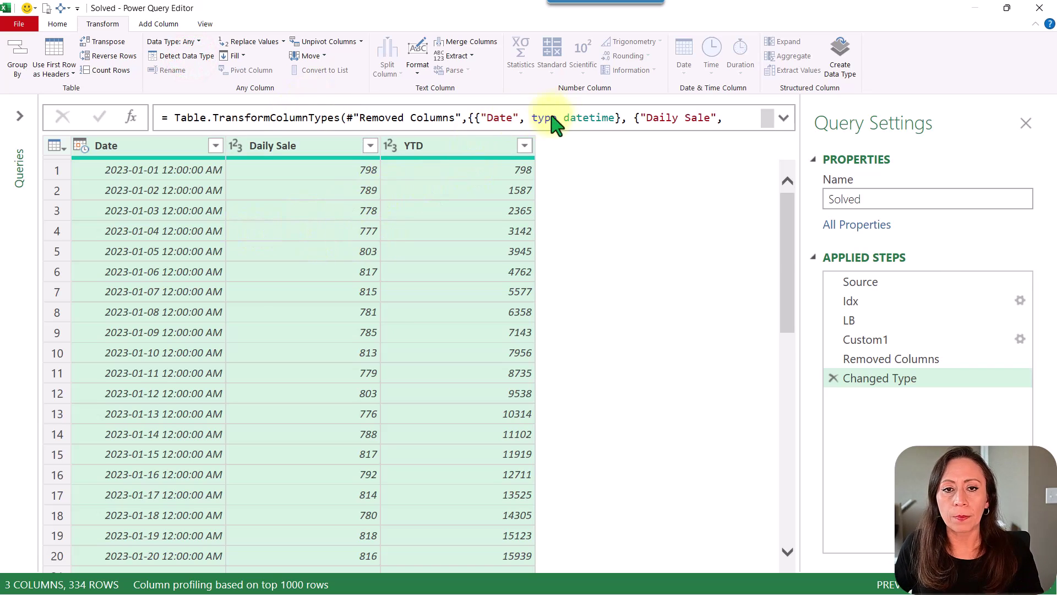
Review the full type conversion formula and change the Date column's type to Date, replacing the current conversion
left_click(609, 122)
left_click_drag(482, 116, 513, 117)
left_click_drag(638, 117, 716, 117)
left_click(423, 189)
left_click(158, 223)
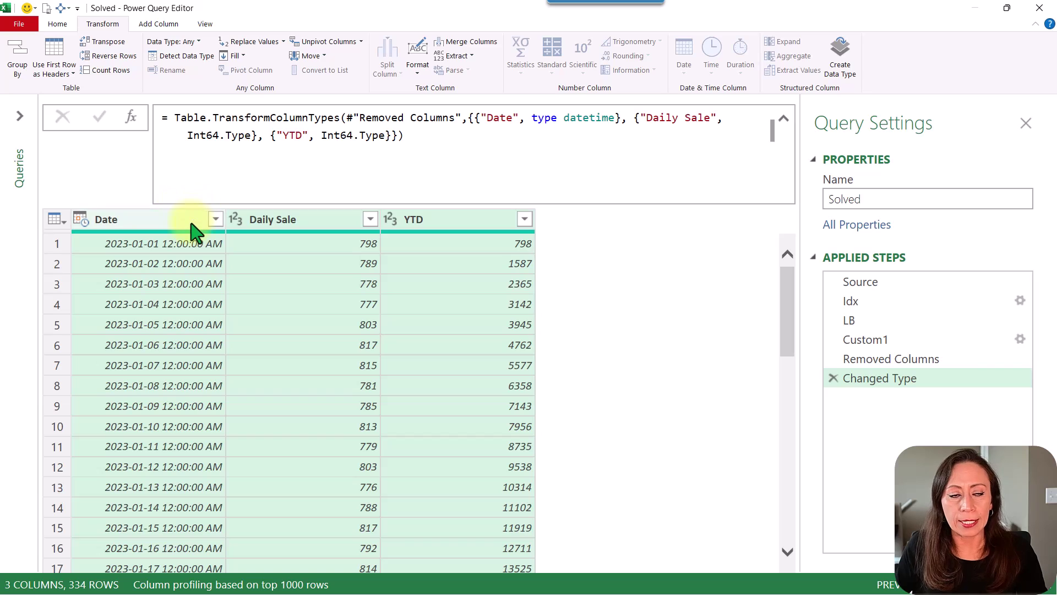
left_click(142, 243)
left_click(160, 219)
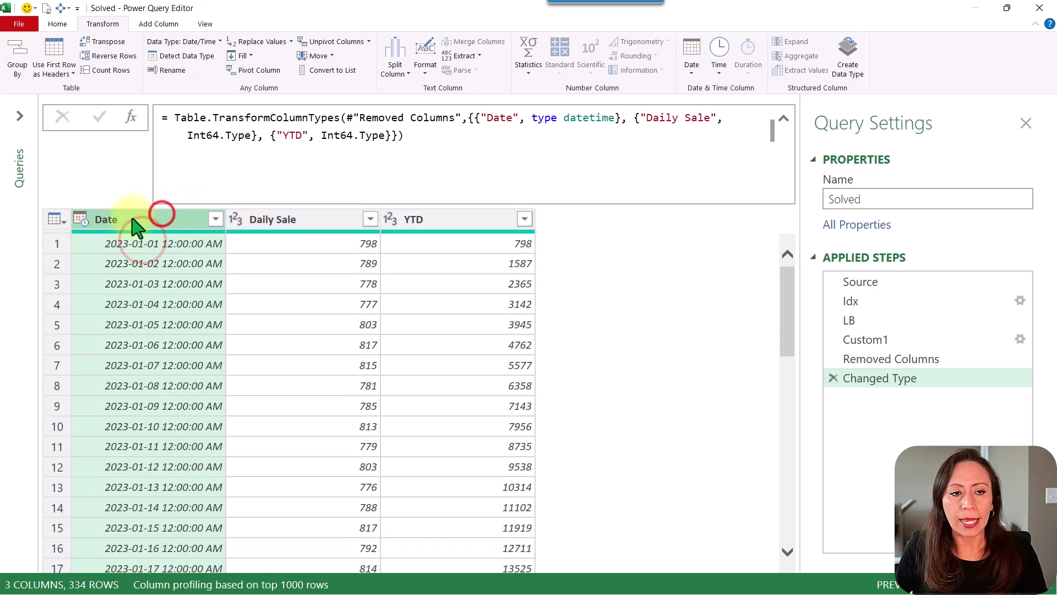
left_click(79, 220)
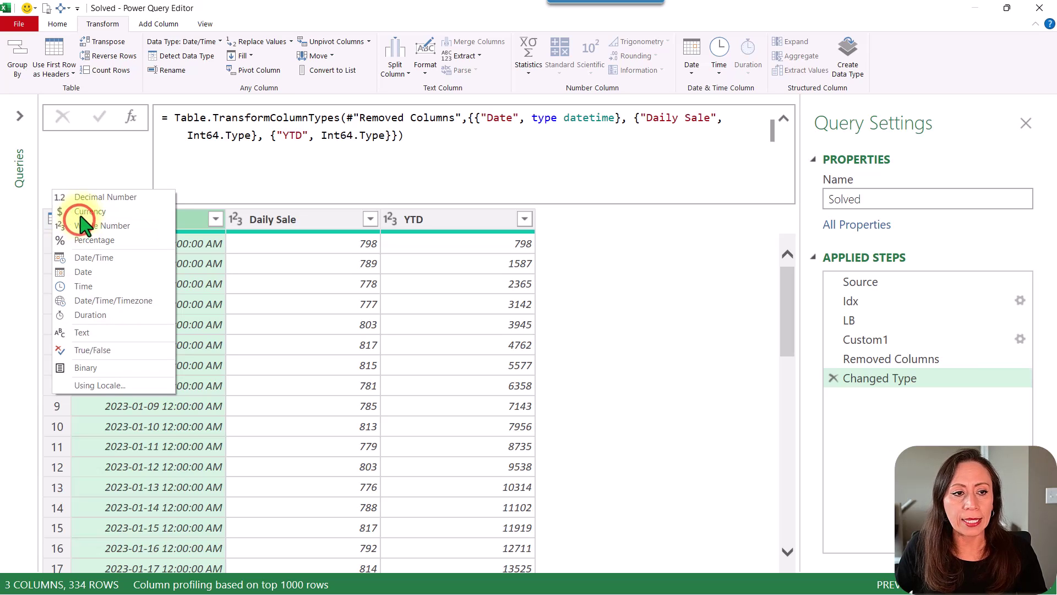
left_click(83, 272)
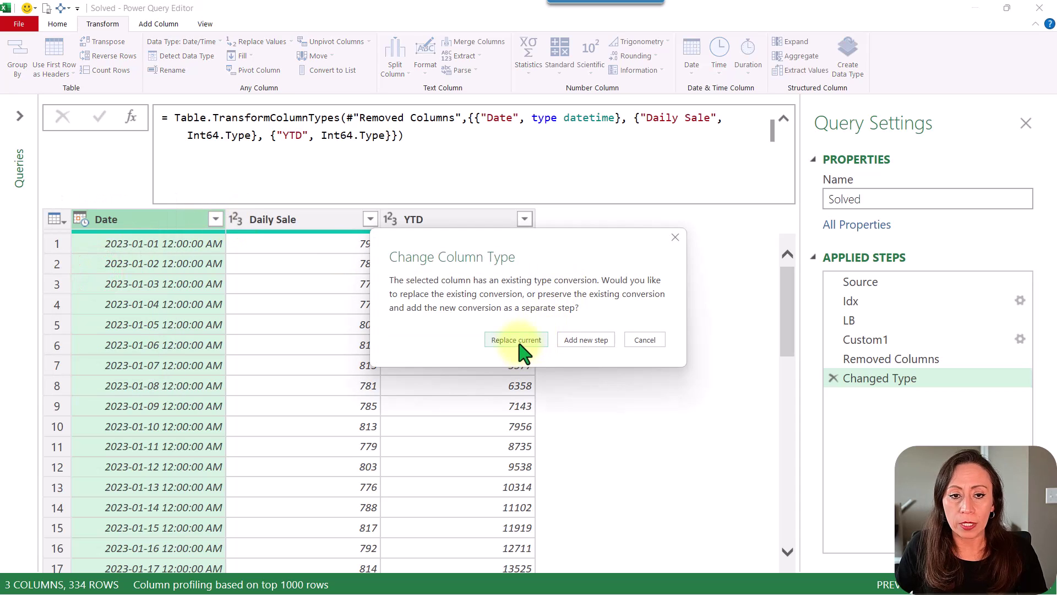
left_click(516, 339)
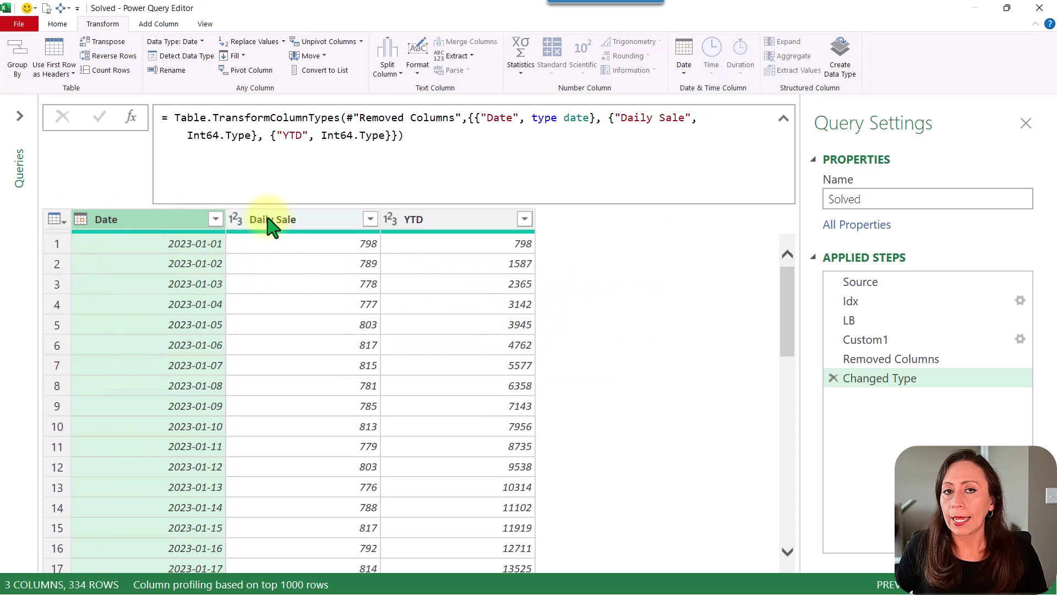
left_click(784, 118)
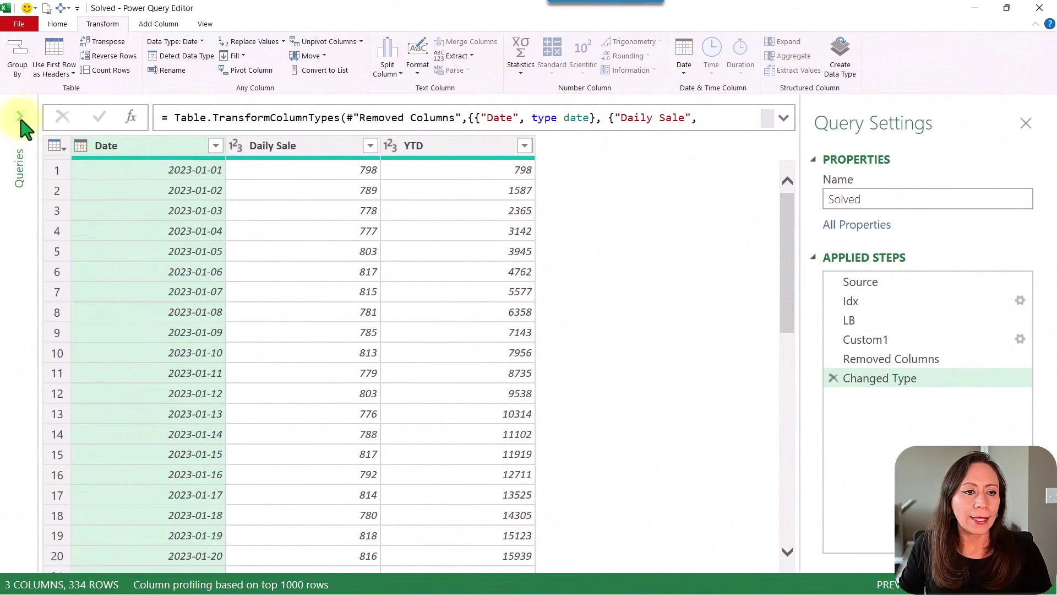
Show the list of queries and create a new blank query
left_click(16, 114)
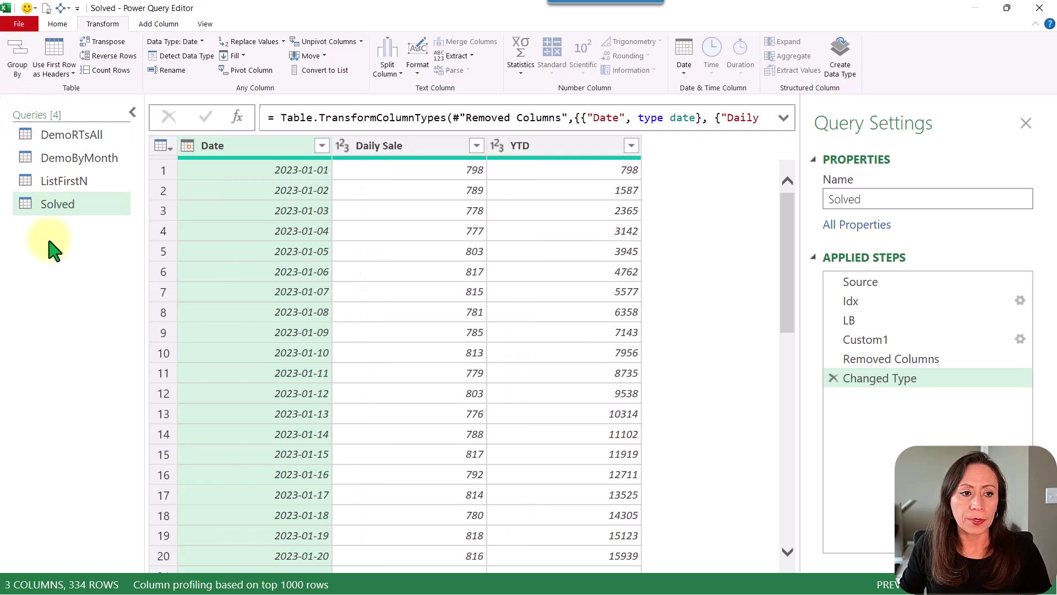
right_click(36, 201)
left_click(74, 223)
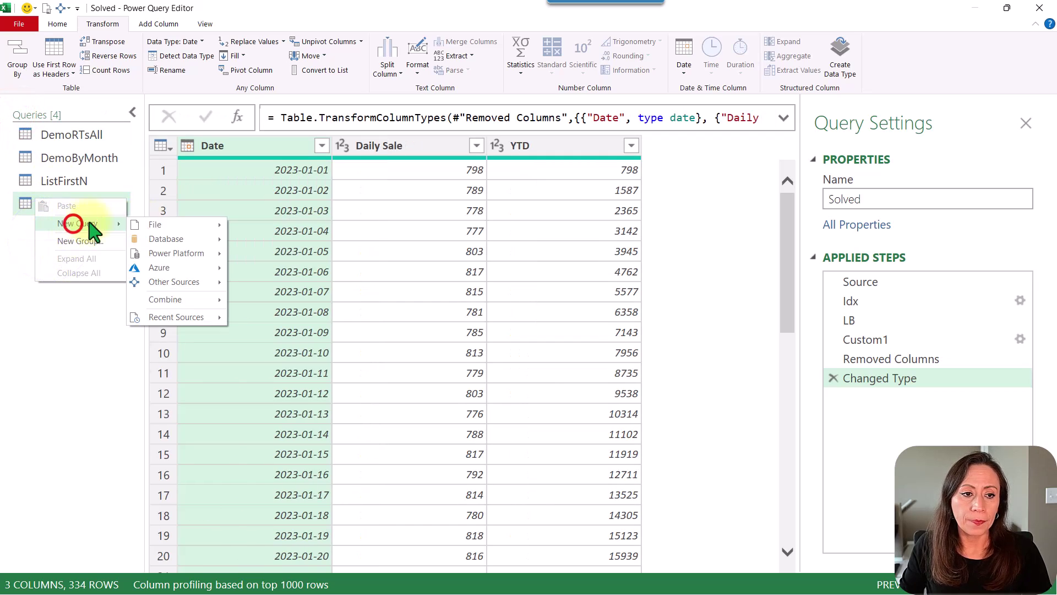
left_click(179, 281)
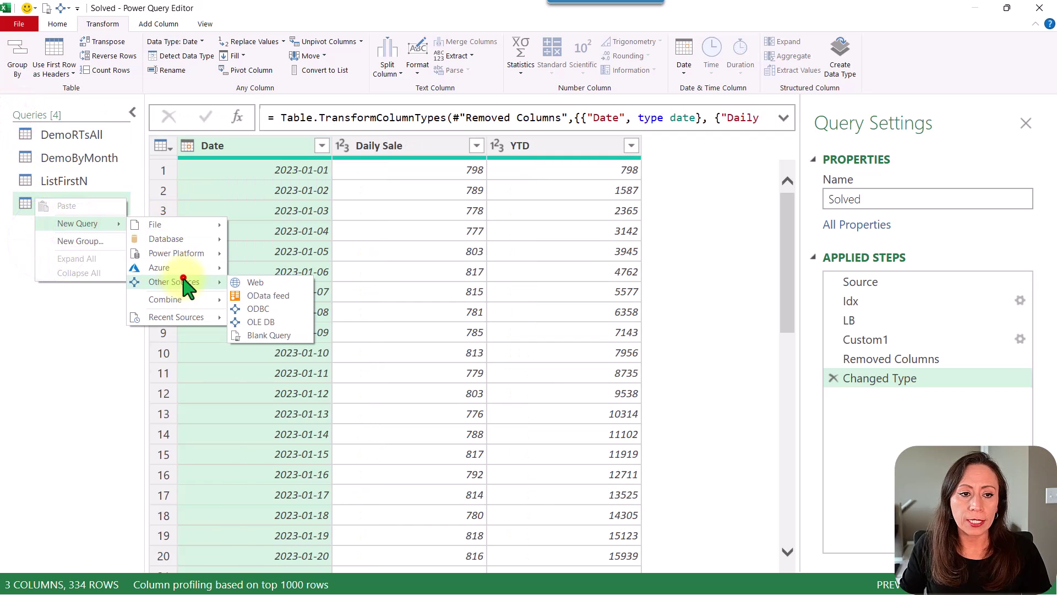
left_click(285, 337)
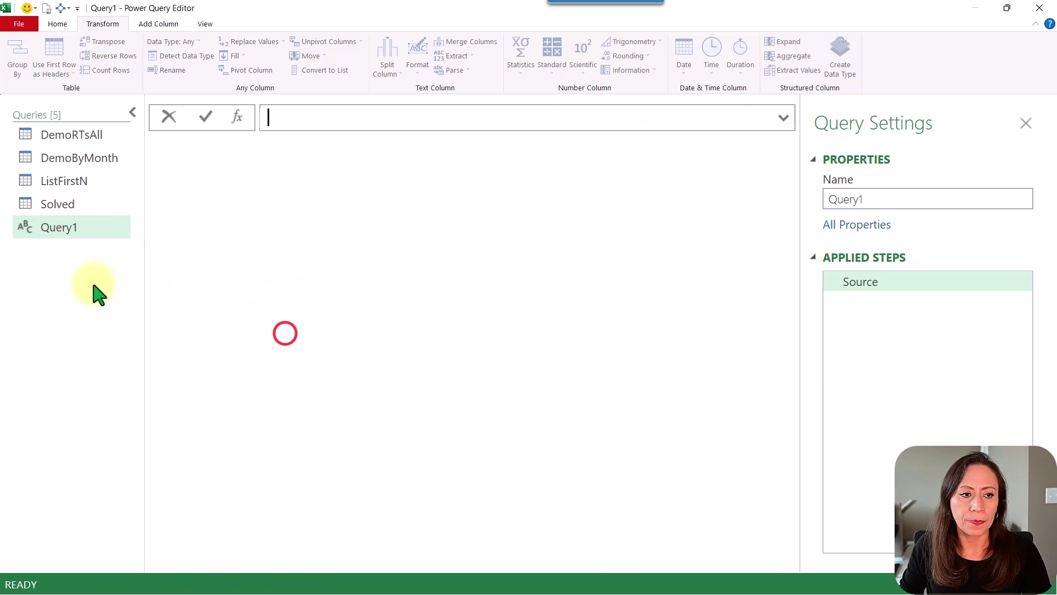
Copy the Source step's formula from the Solved query into the blank Query1 and commit it
left_click(102, 207)
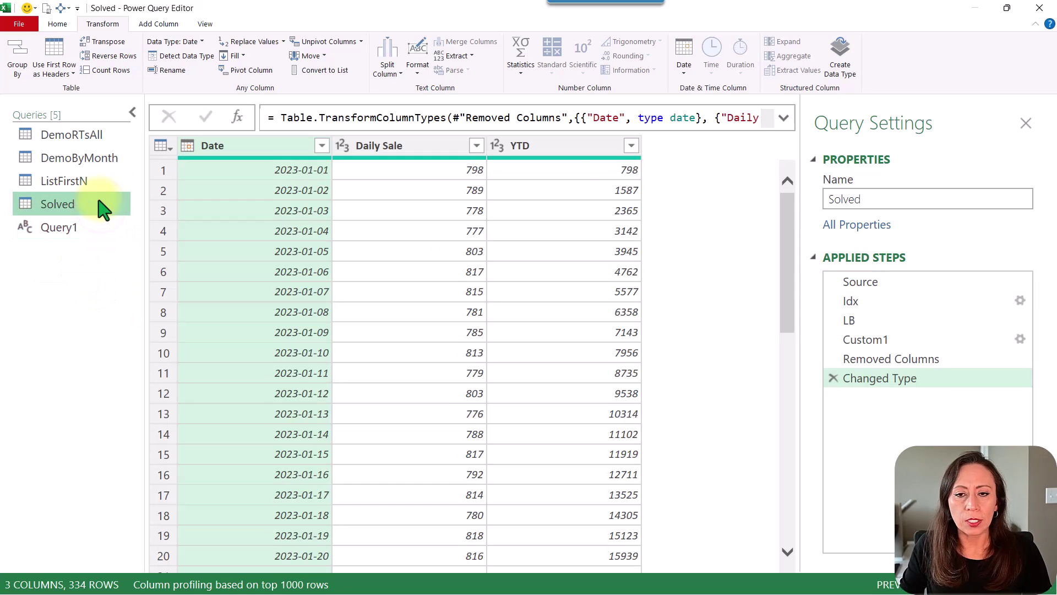
left_click(888, 282)
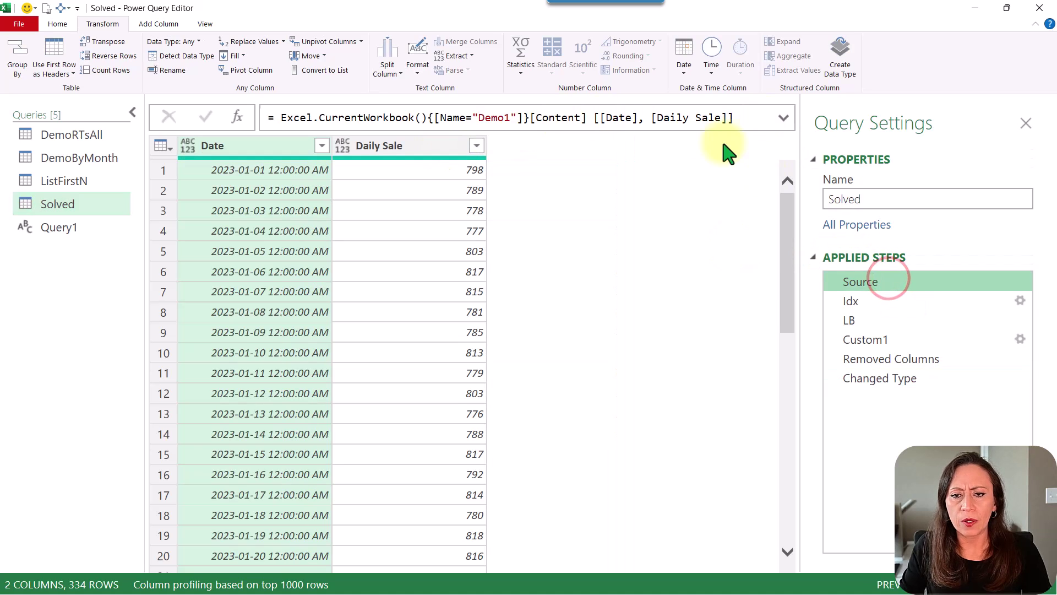
left_click(755, 110)
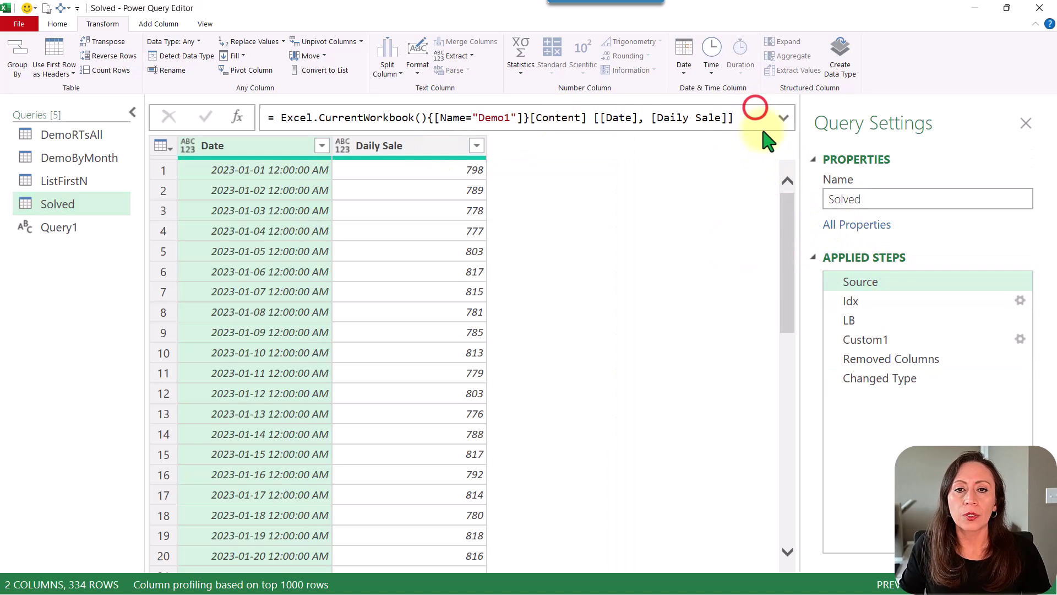
triple_click(760, 115)
key("ctrl+c")
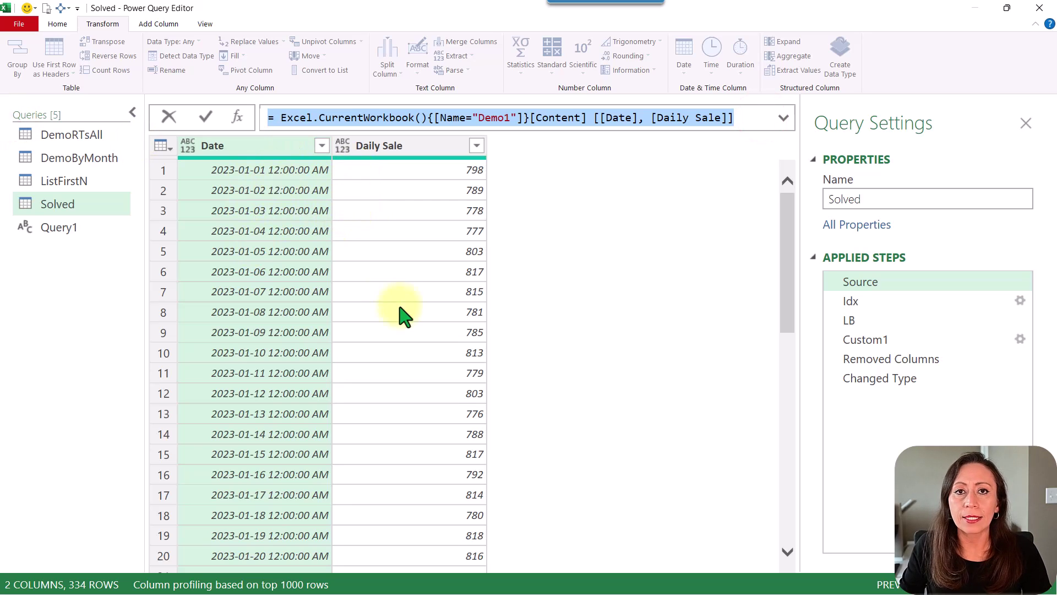
left_click(52, 229)
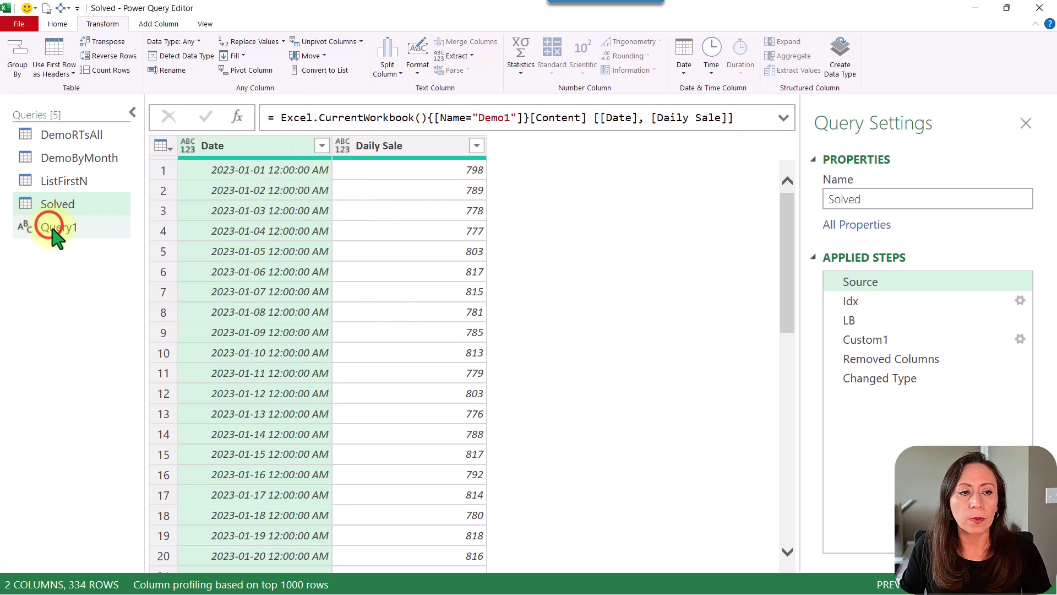
left_click(419, 122)
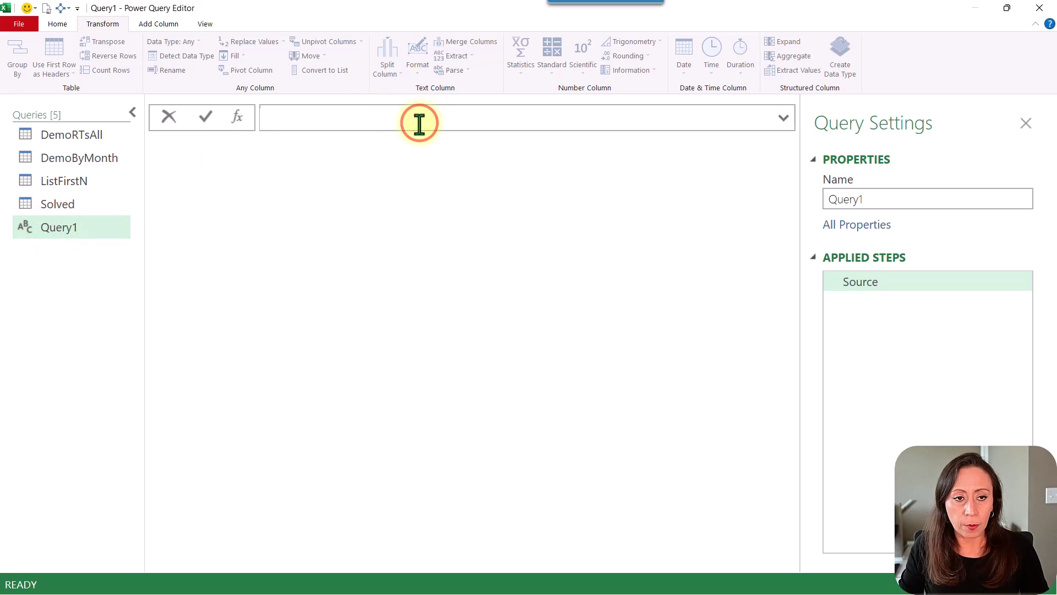
key("ctrl+v")
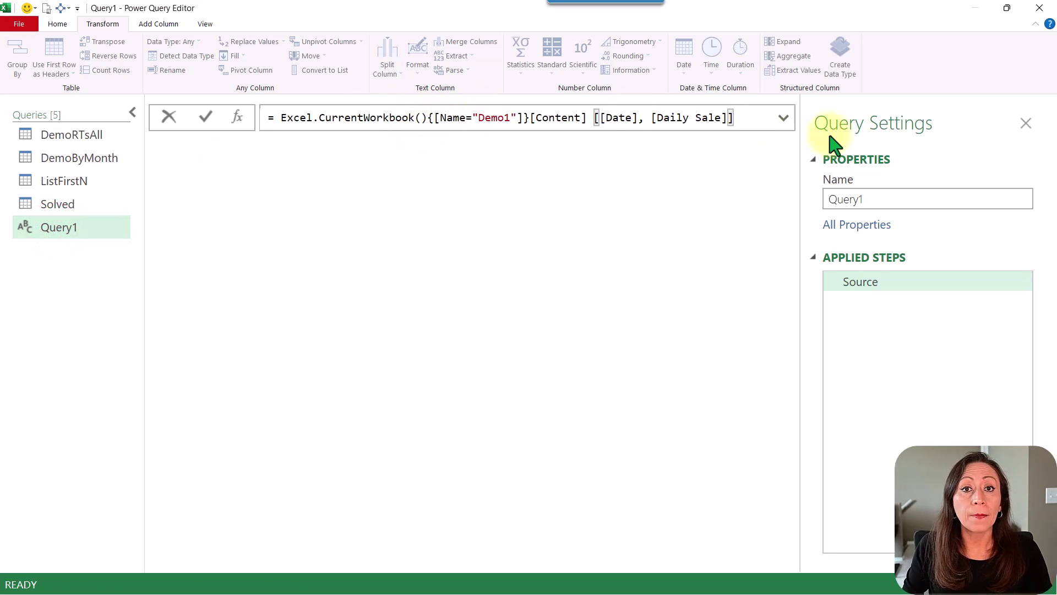
key("Return")
scroll(524, 297, "down", 7)
scroll(522, 293, "down", 5)
Rename the new query SolvedByMonth and collapse the list of queries
double_click(59, 226)
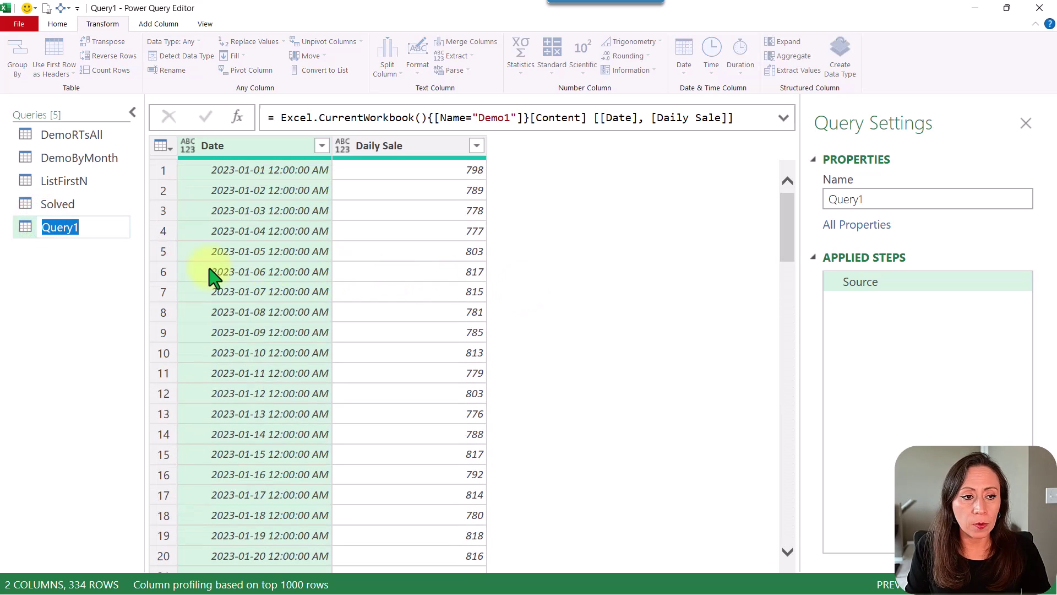
type("SolvedByMonth")
key("Return")
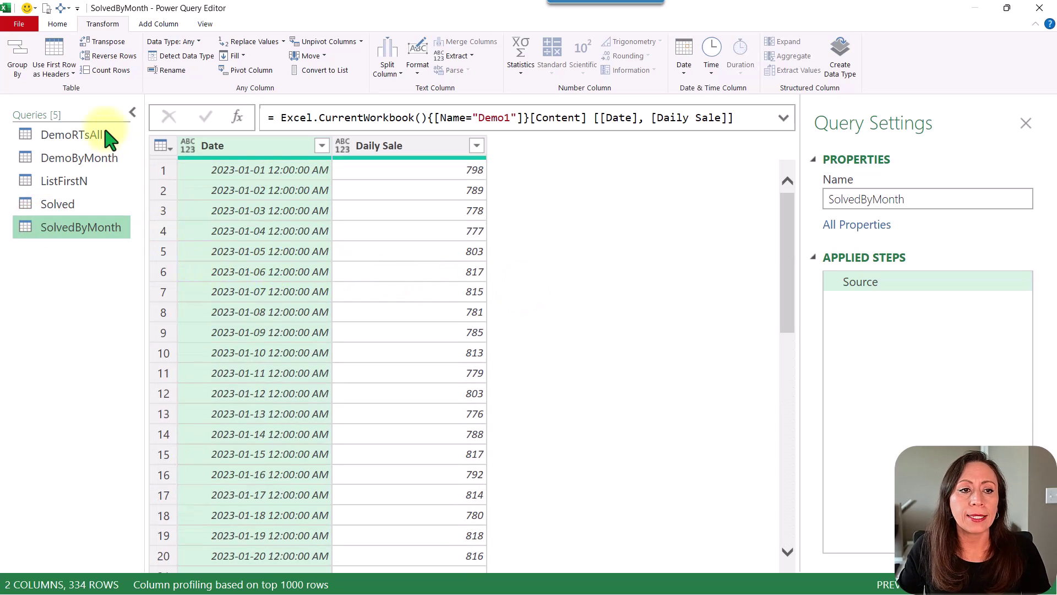
left_click(130, 117)
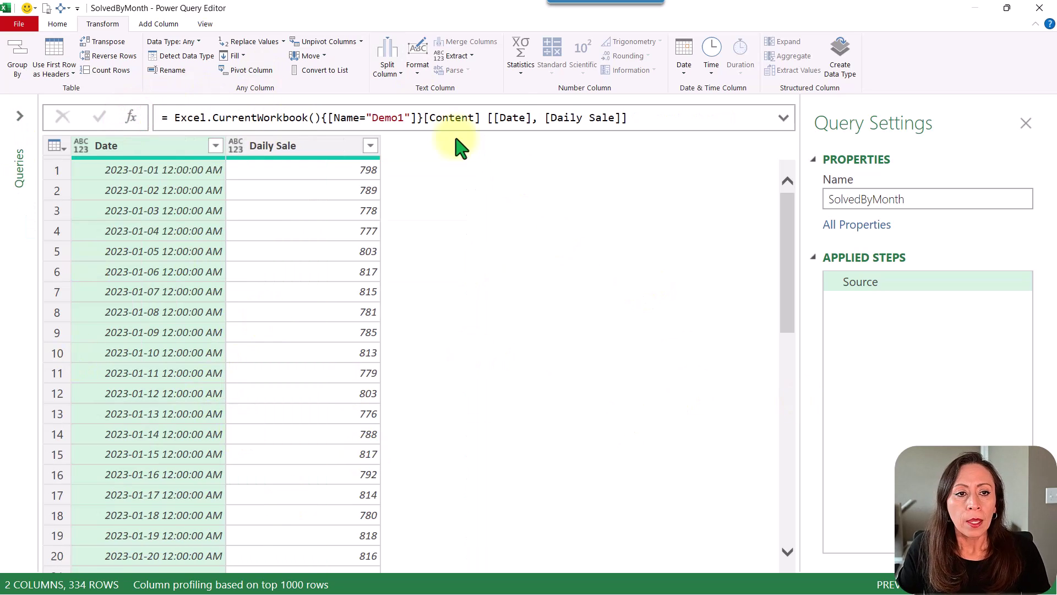
Add a Start of Month column derived from the Date column
left_click(161, 23)
left_click(496, 73)
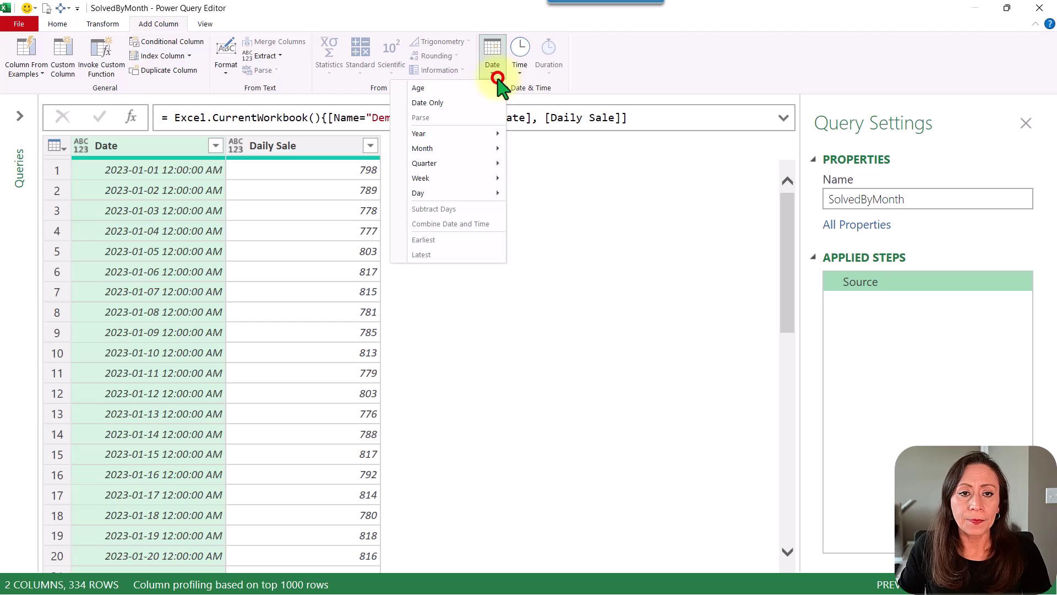
left_click(477, 145)
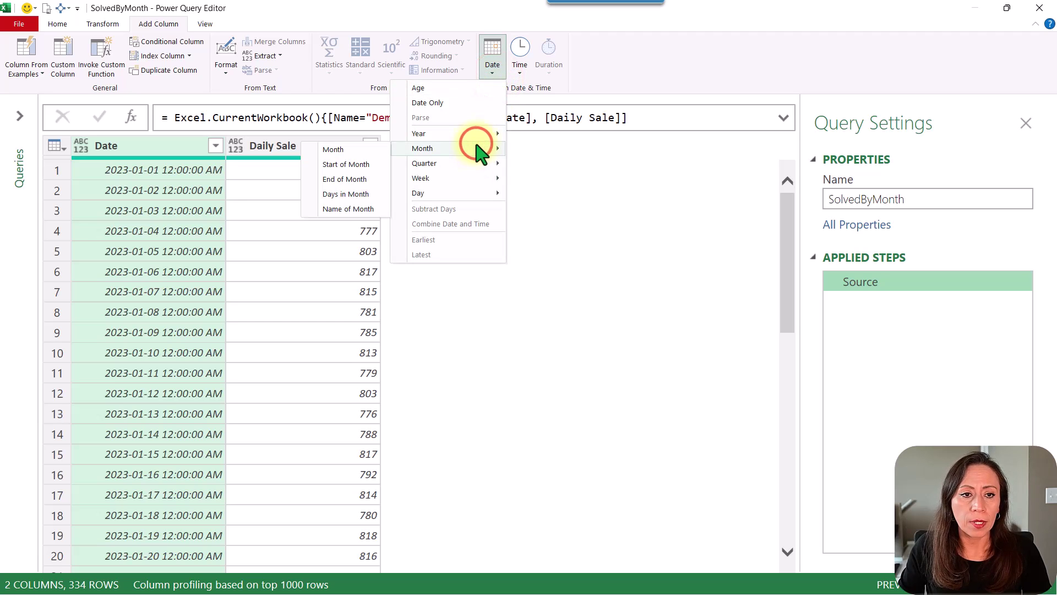
left_click(347, 164)
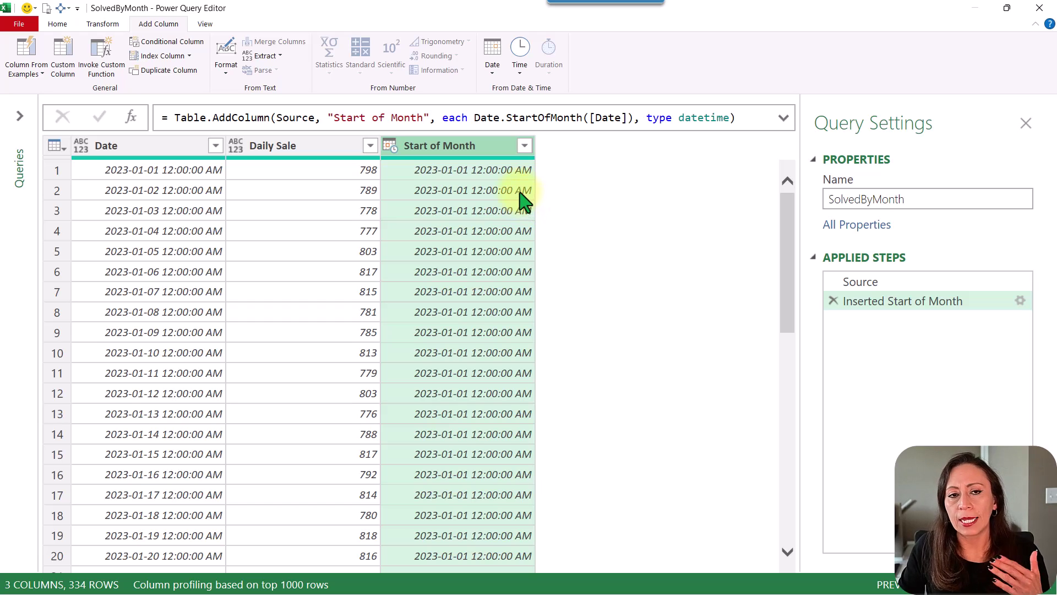
Group the table by Start of Month into a new column A using the All Rows operation
right_click(464, 152)
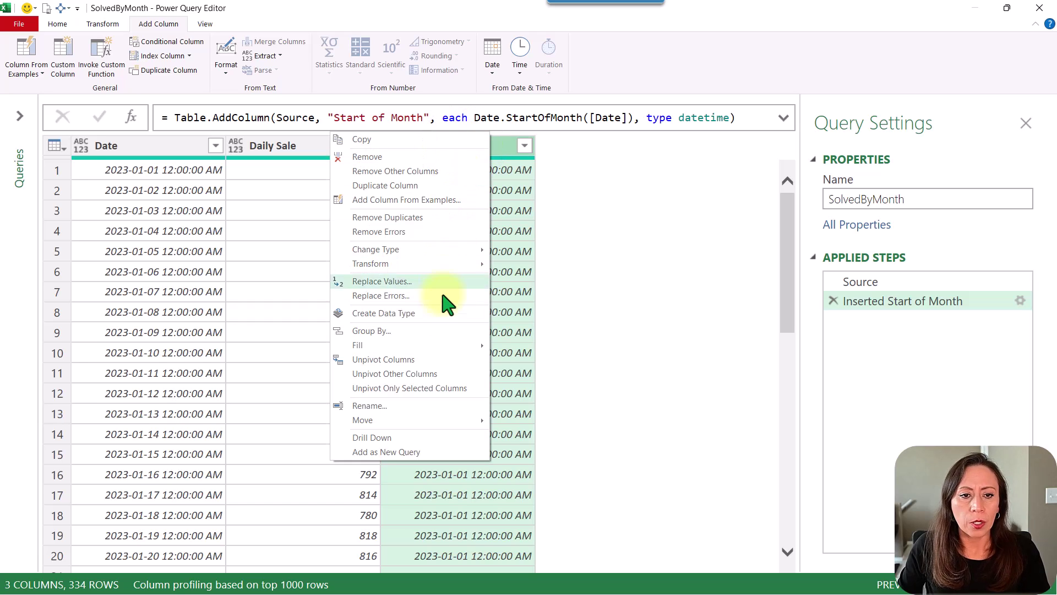
left_click(436, 332)
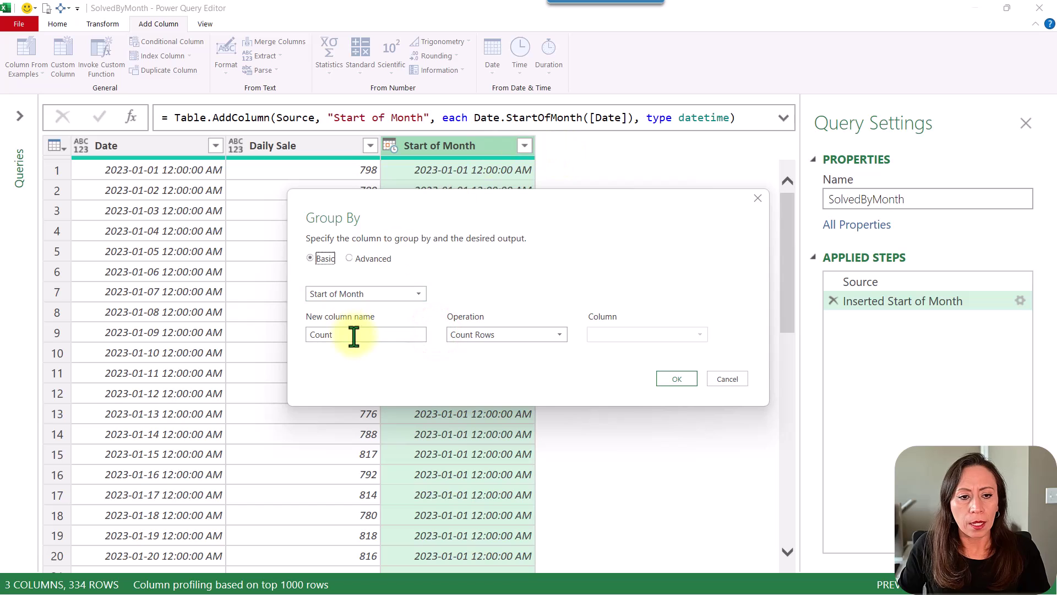
double_click(357, 336)
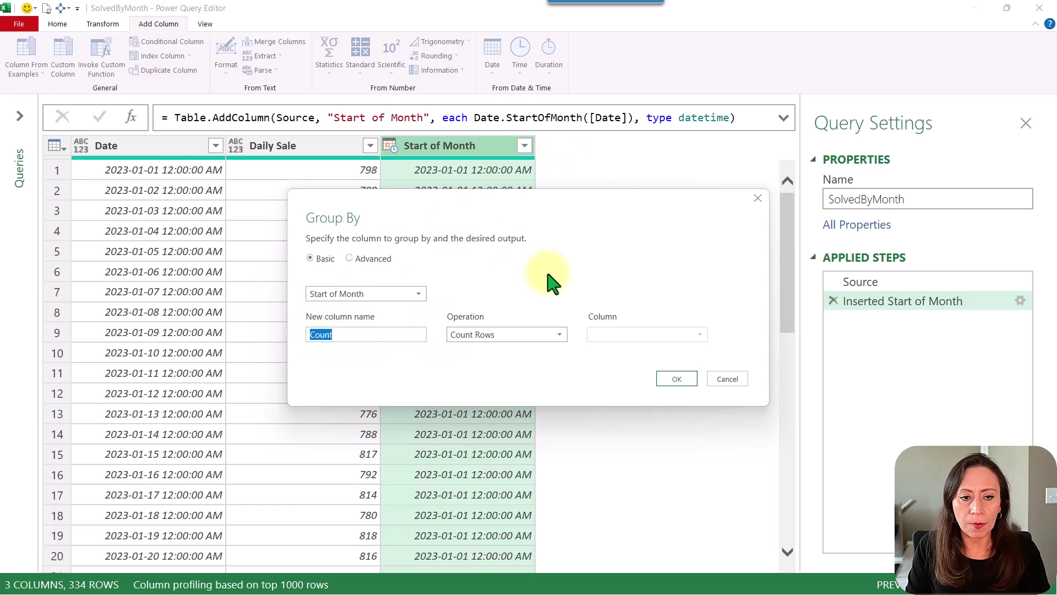
left_click(557, 337)
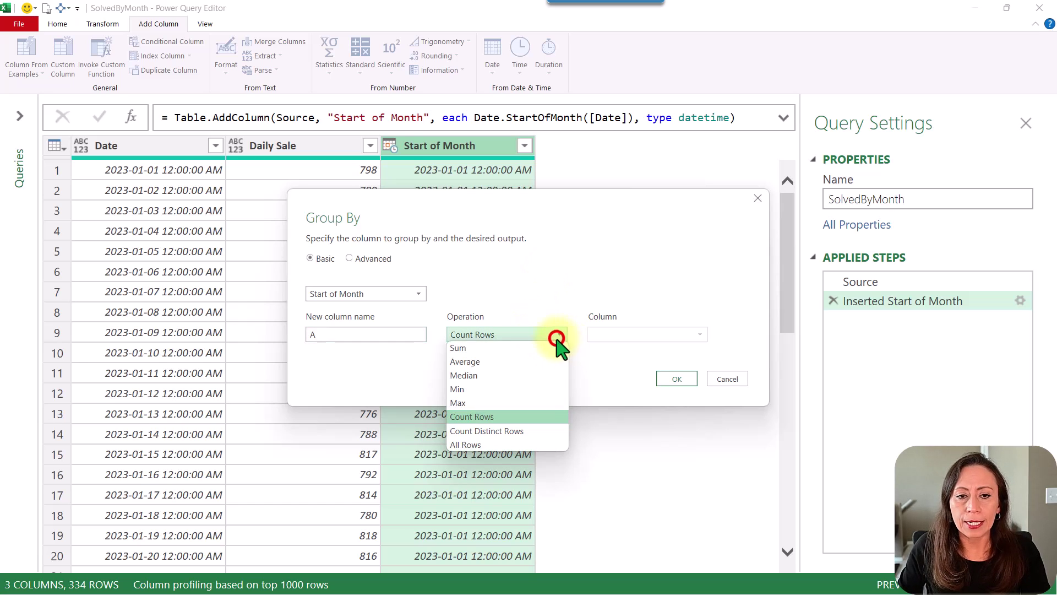
left_click(551, 445)
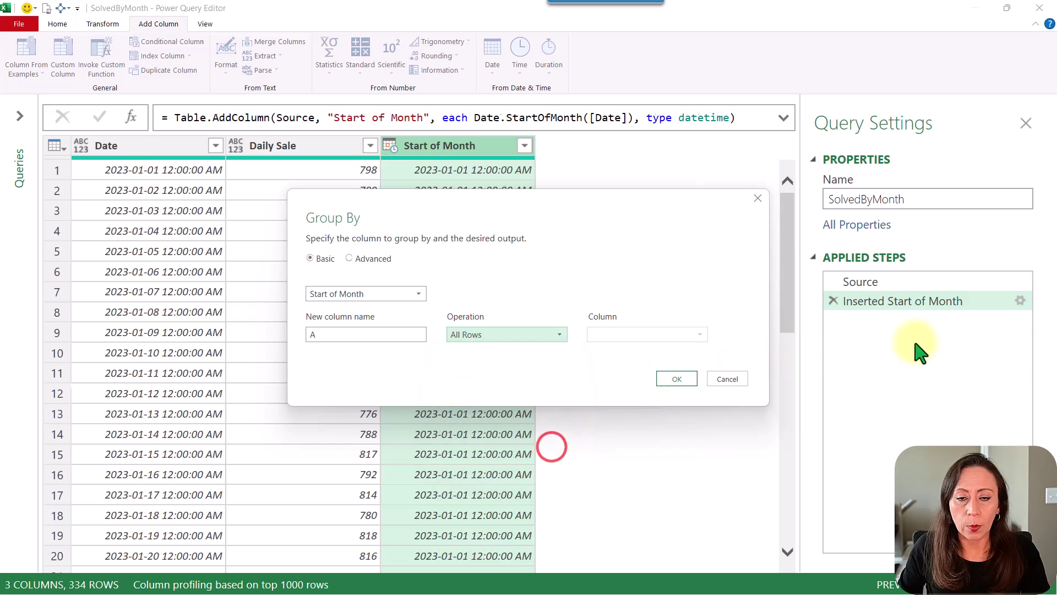
key("Return")
Rename the Inserted Start of Month step as SOM and the Grouped Rows step as Grouped
left_click(945, 298)
key("F2")
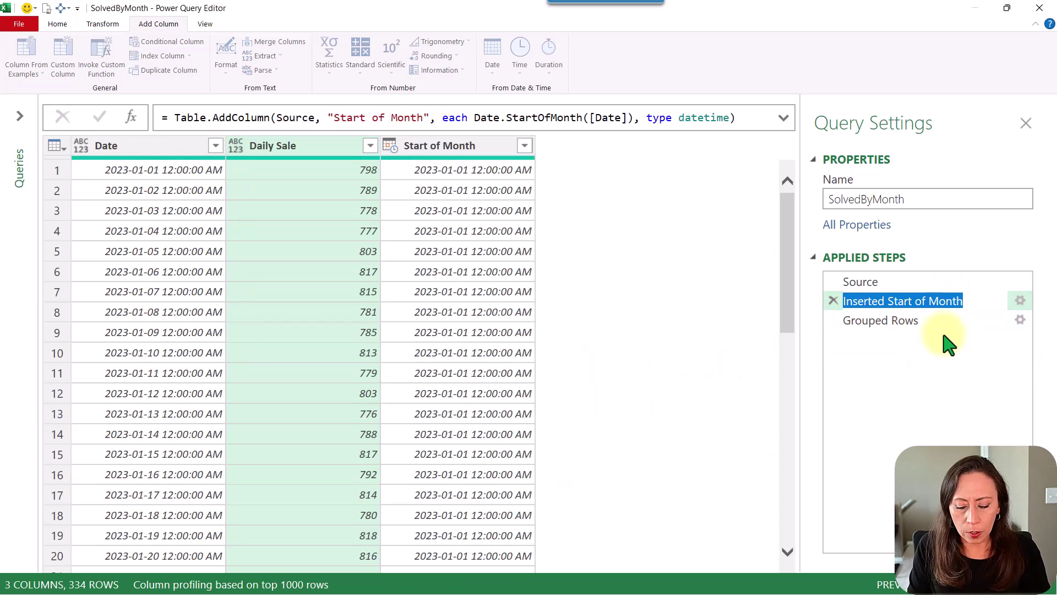
type("SOM")
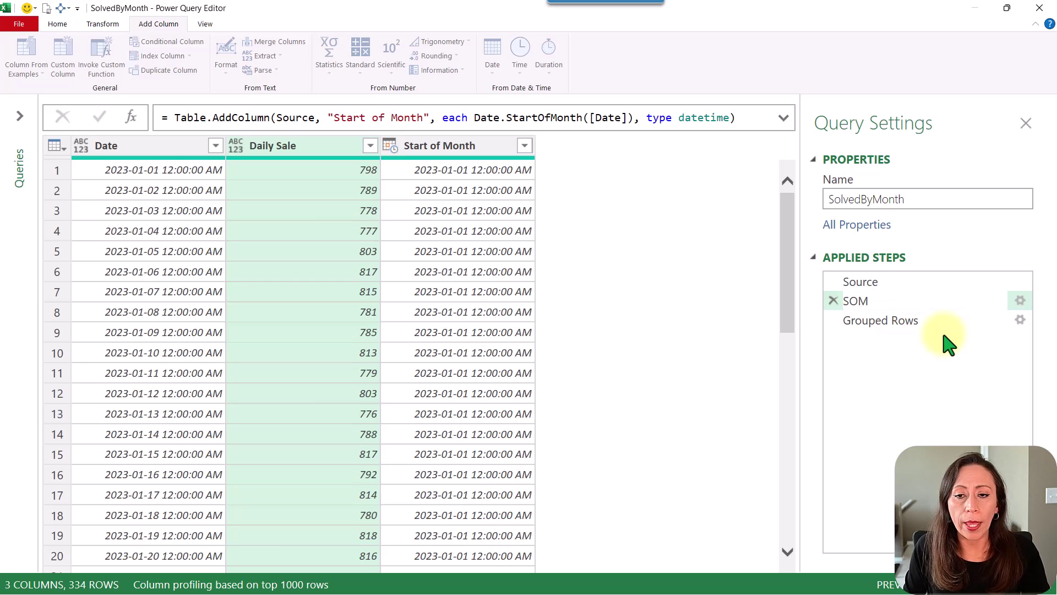
key("Return")
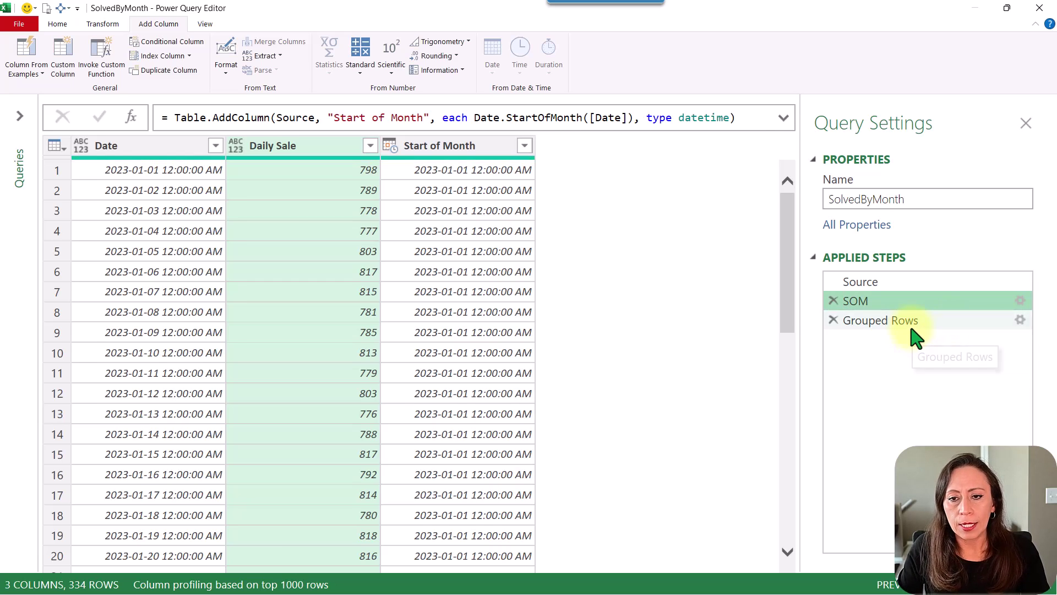
left_click(910, 326)
key("F2")
key("End")
key("BackSpace")
key("BackSpace")
left_click(326, 156)
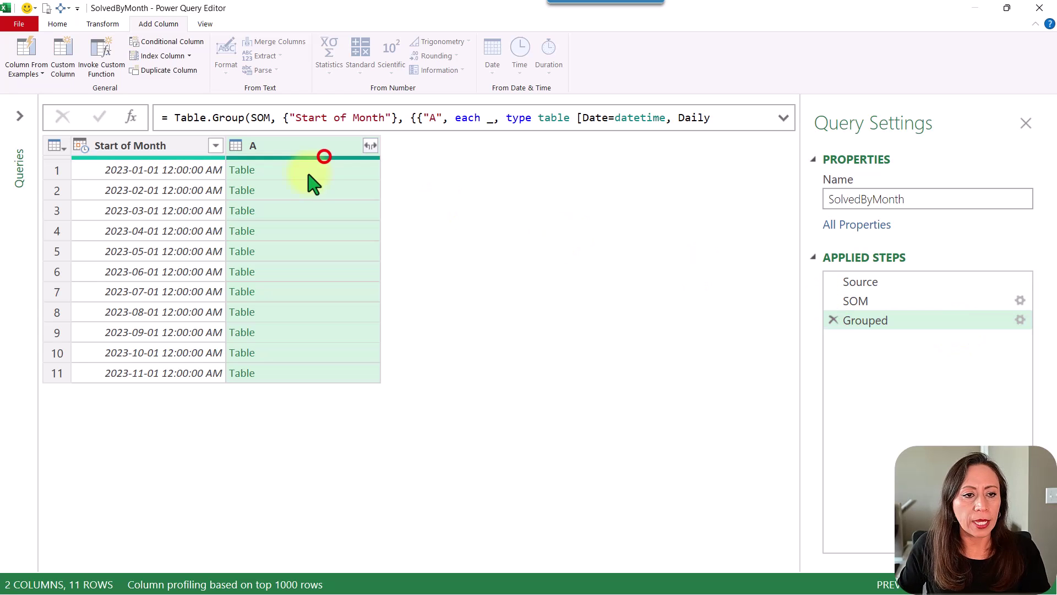
Delete the type table definition after each _ in the Grouped formula, and preview the nested monthly tables in column A
left_click(70, 170)
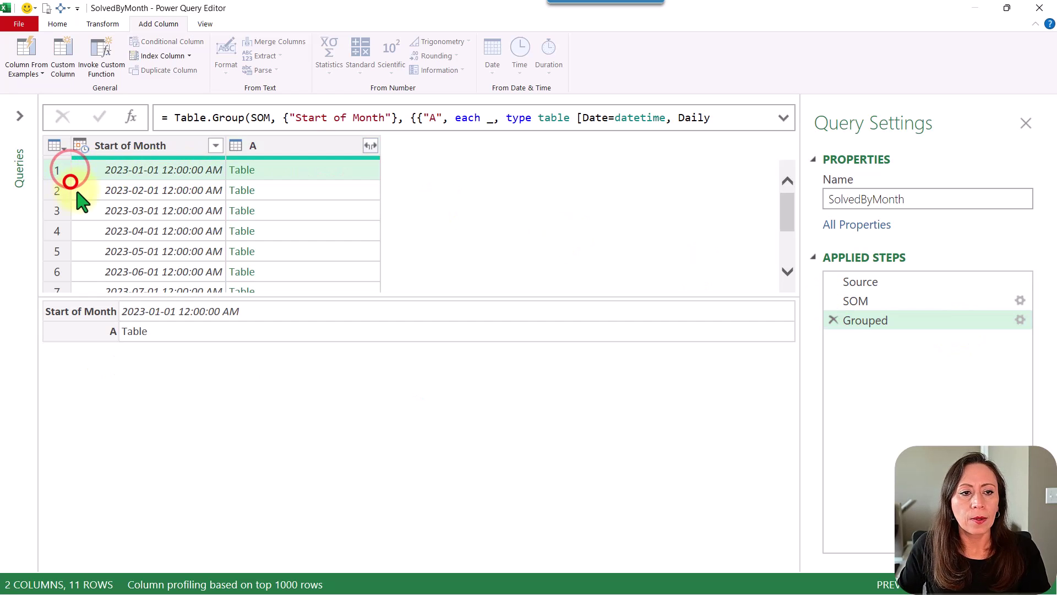
left_click(87, 193)
left_click(85, 211)
left_click(87, 231)
left_click(303, 170)
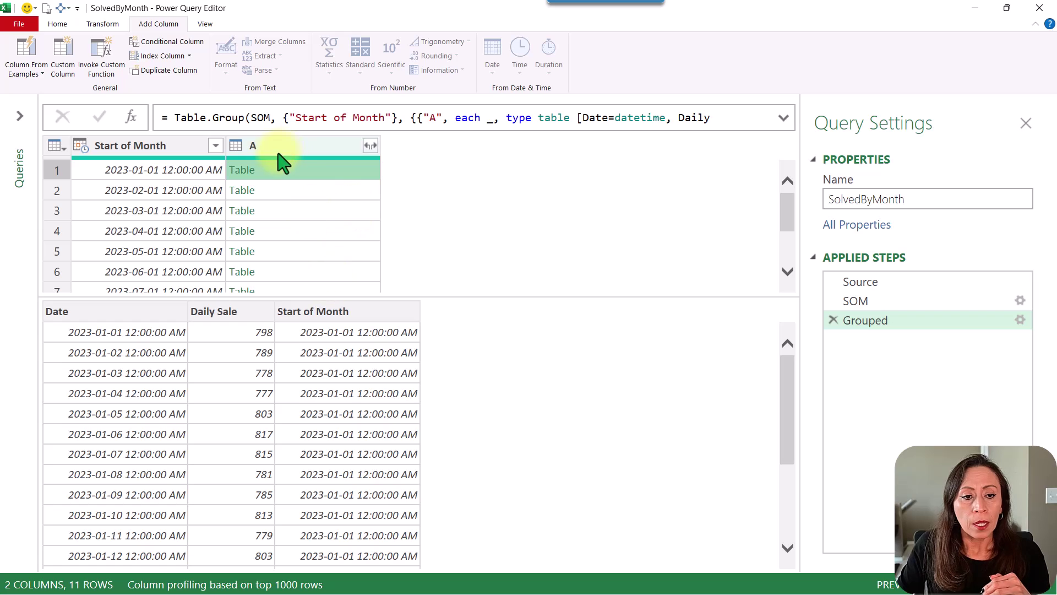
left_click(783, 118)
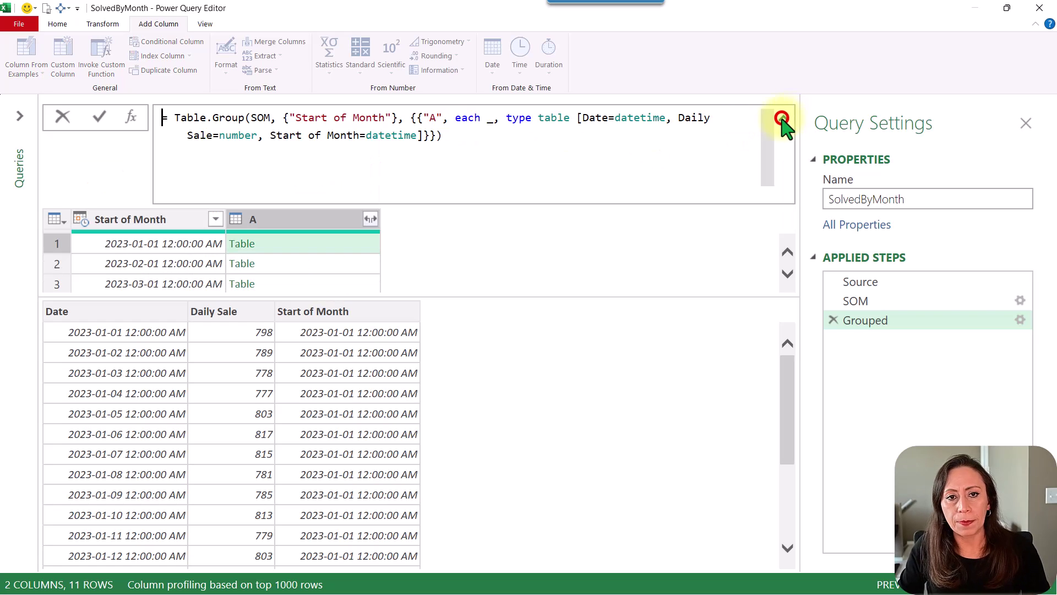
left_click(584, 121)
left_click_drag(492, 118, 423, 136)
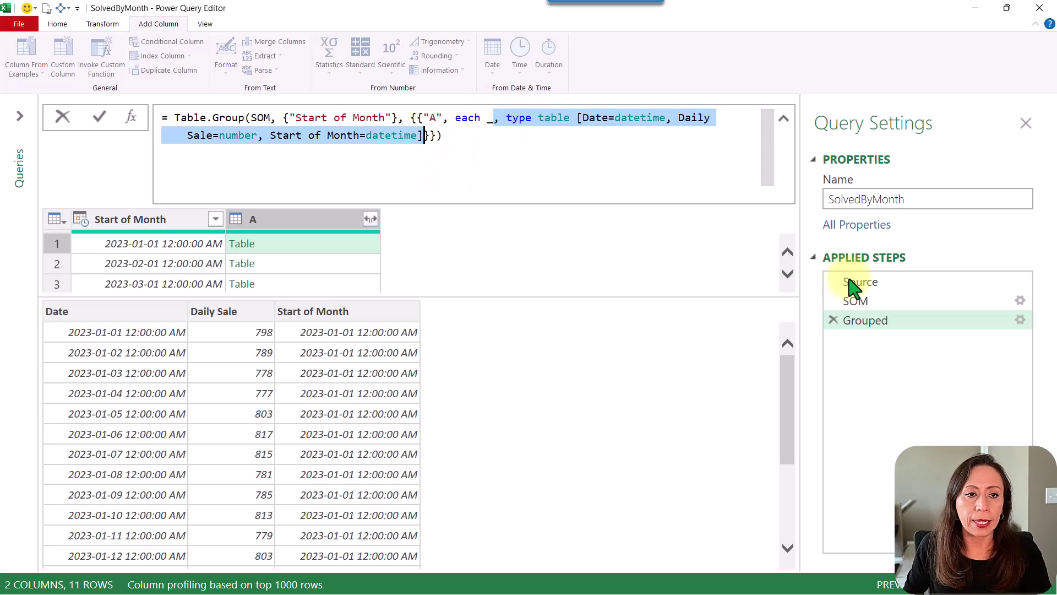
key("Delete")
key("Return")
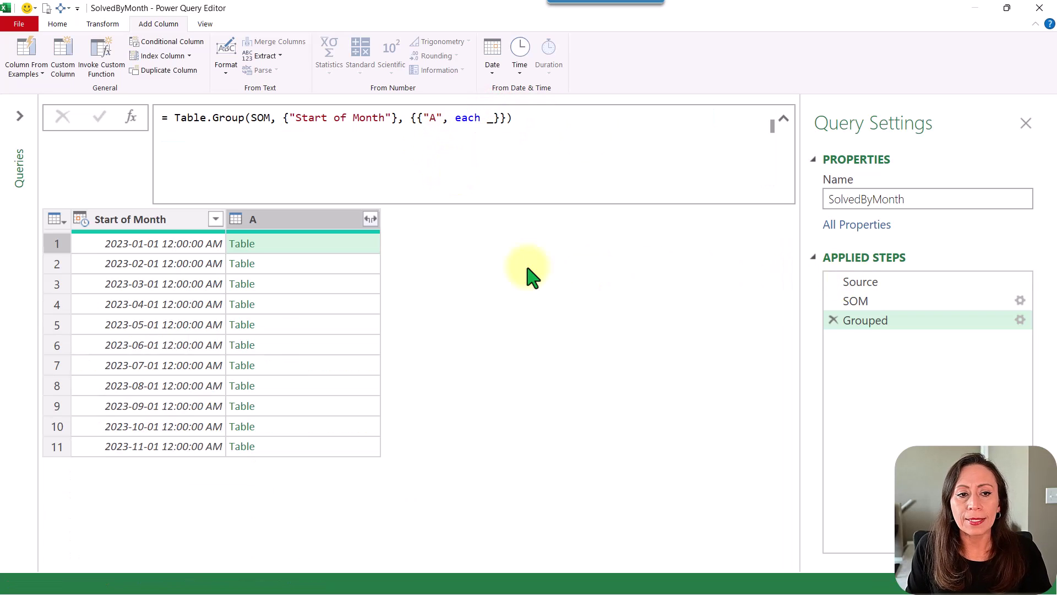
left_click(374, 244)
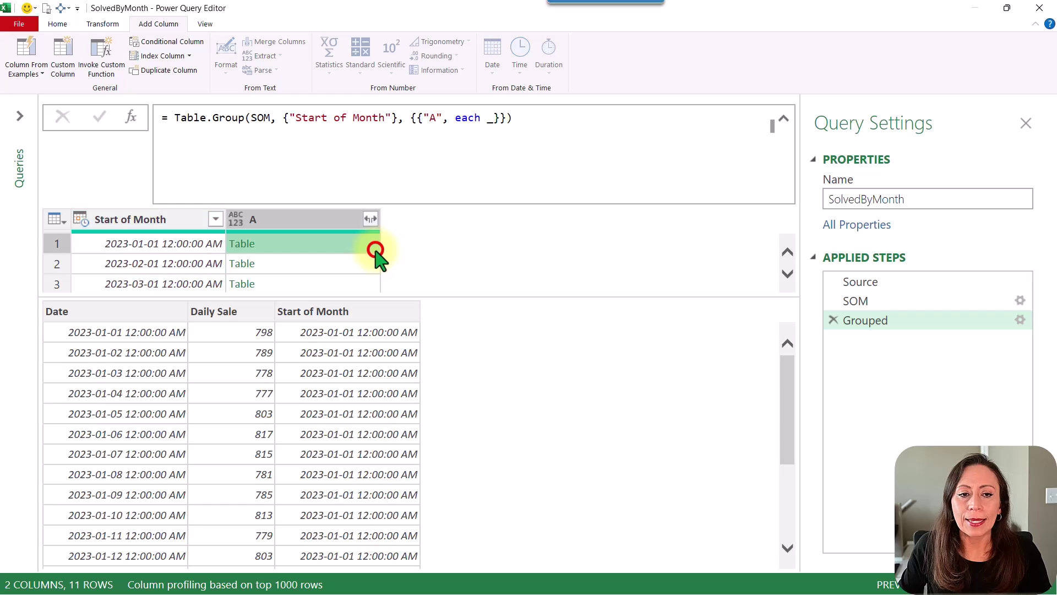
left_click(362, 268)
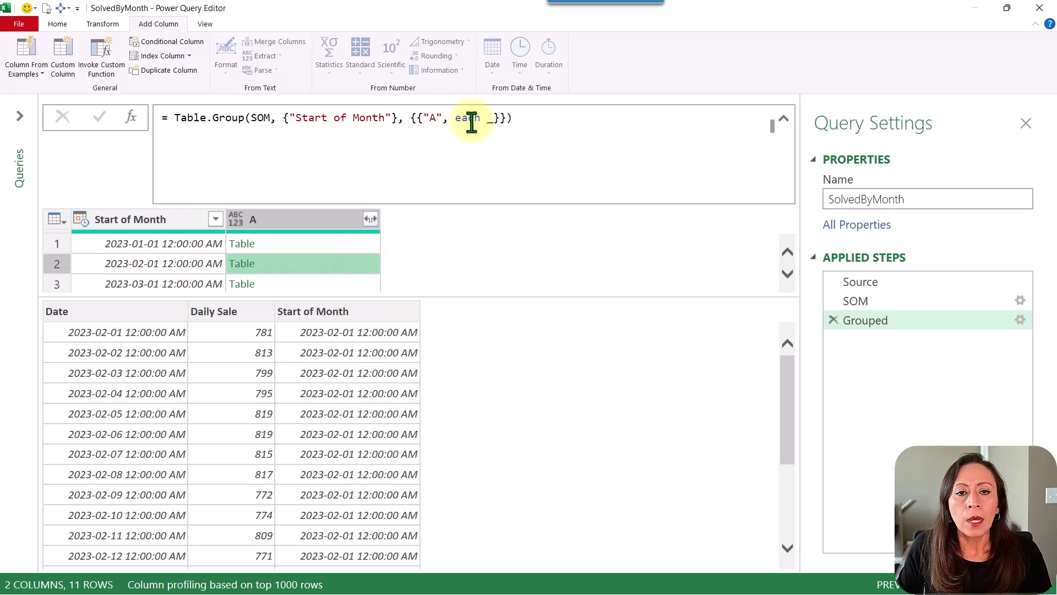
Start a nested let expression after each in the Grouped formula, with a = _ as its first variable
left_click(489, 117)
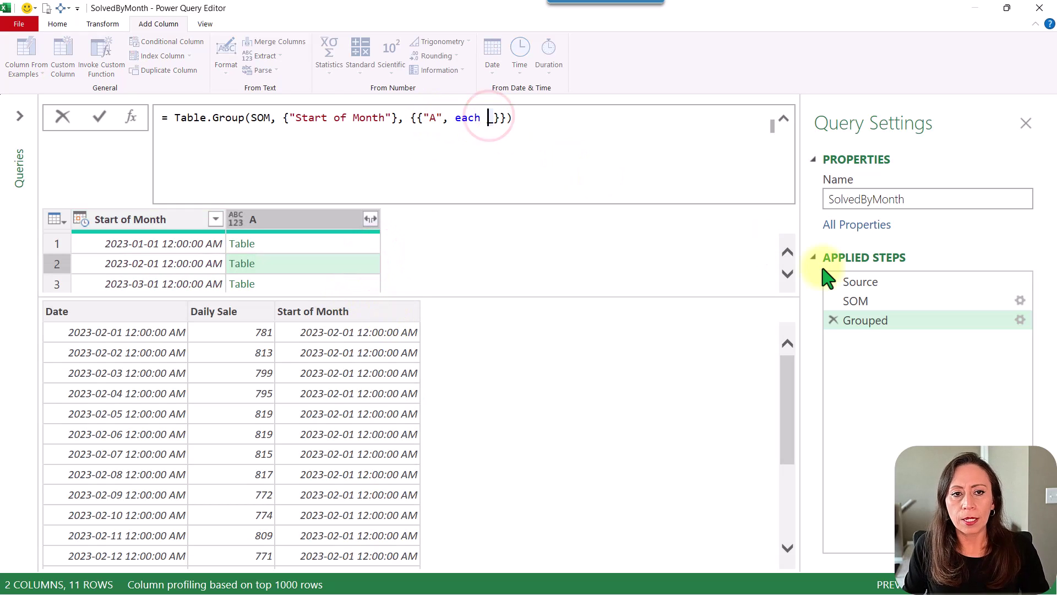
key("shift+Return")
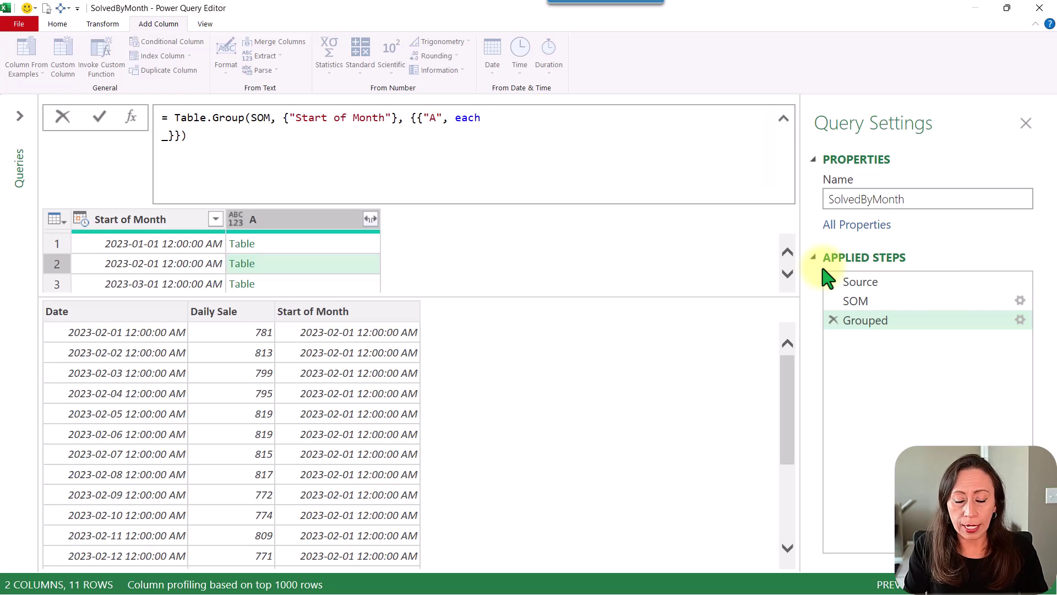
type("let")
key("shift+Return")
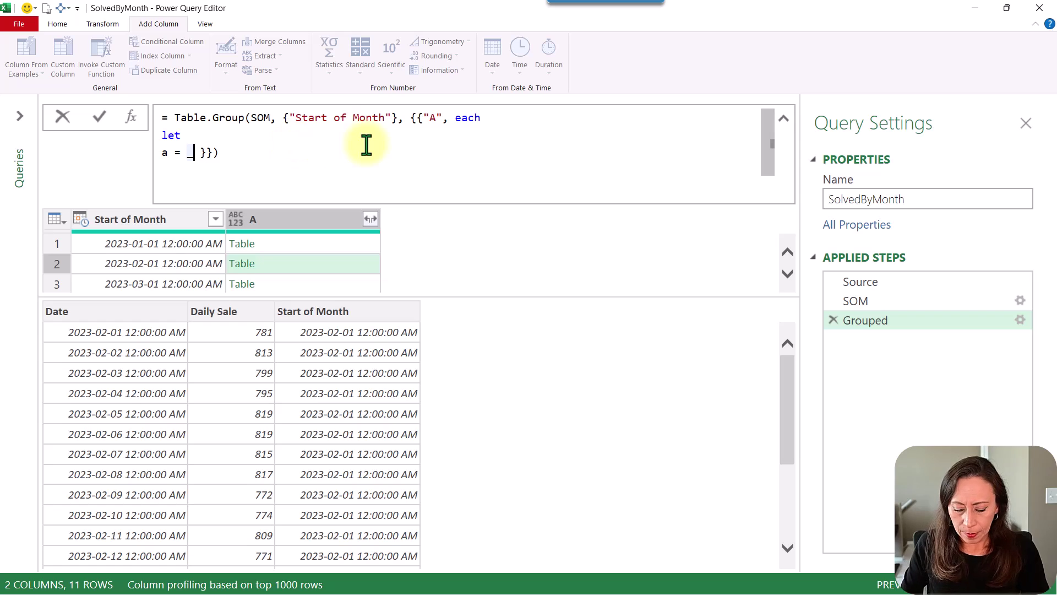
type(",")
key("shift+Return")
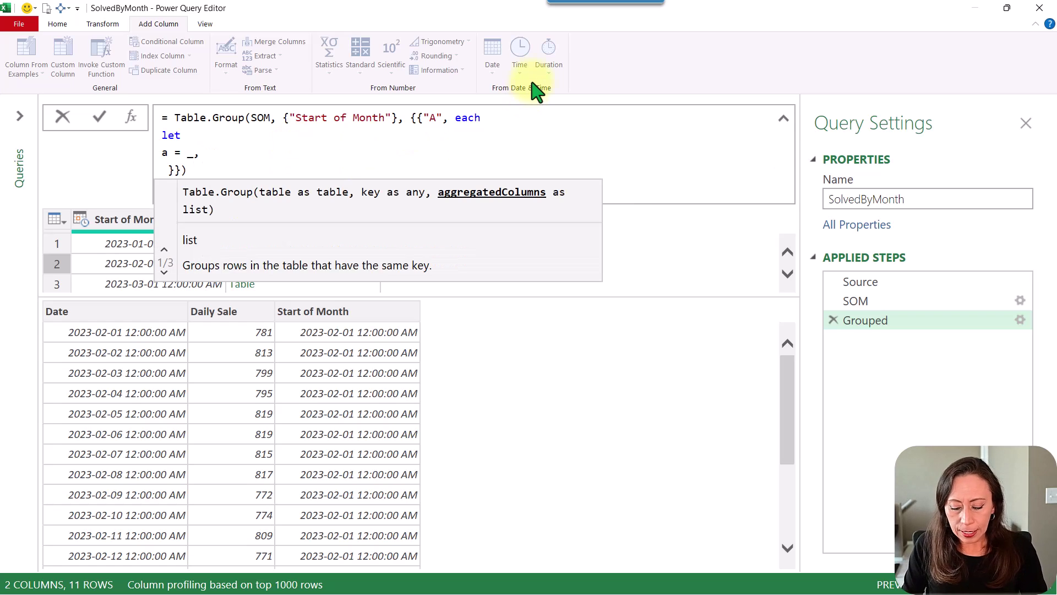
Add variable b to the nested let as Table.AddIndexColumn(a, "Index", 1), ending the line with a comma
type("b =")
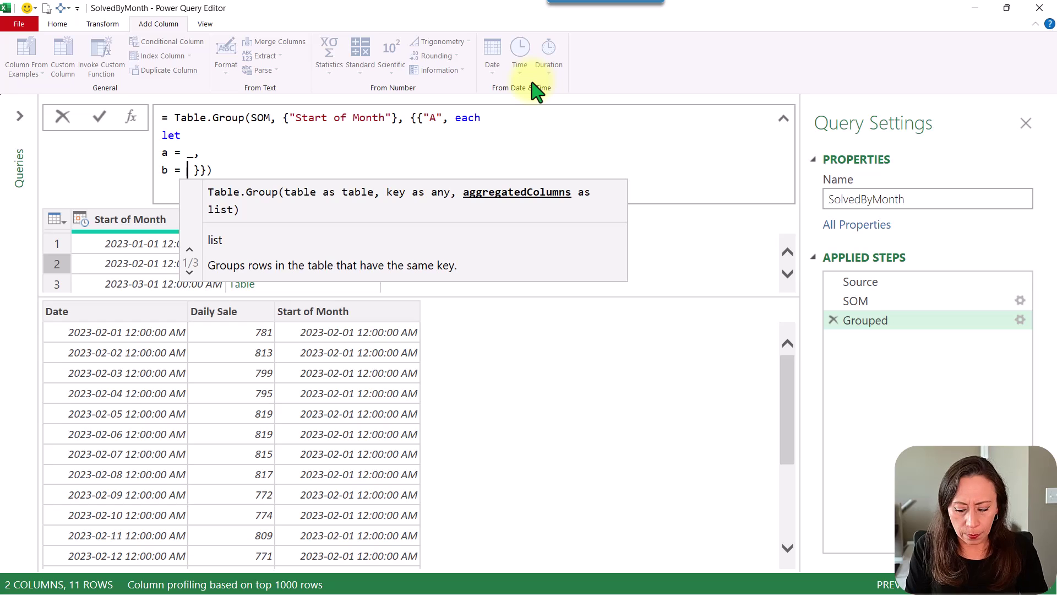
type(" index")
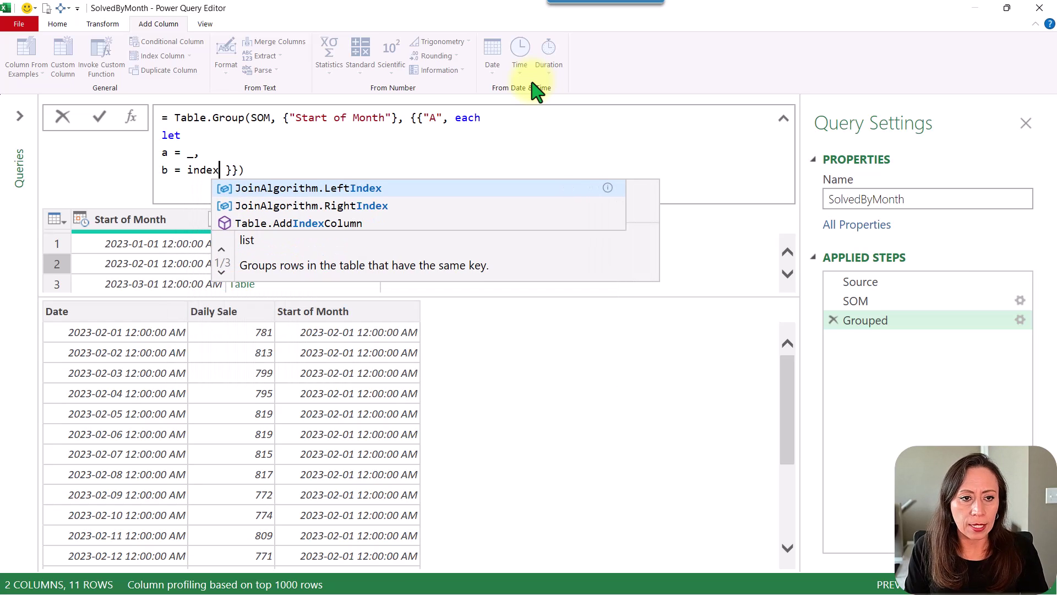
key("Tab")
type("(")
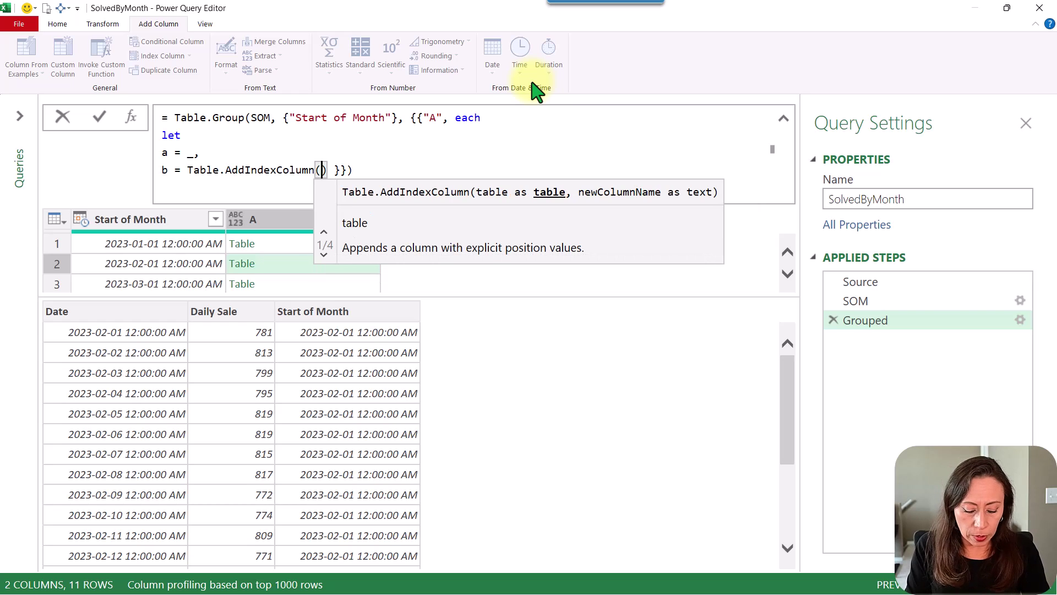
type("a, ")
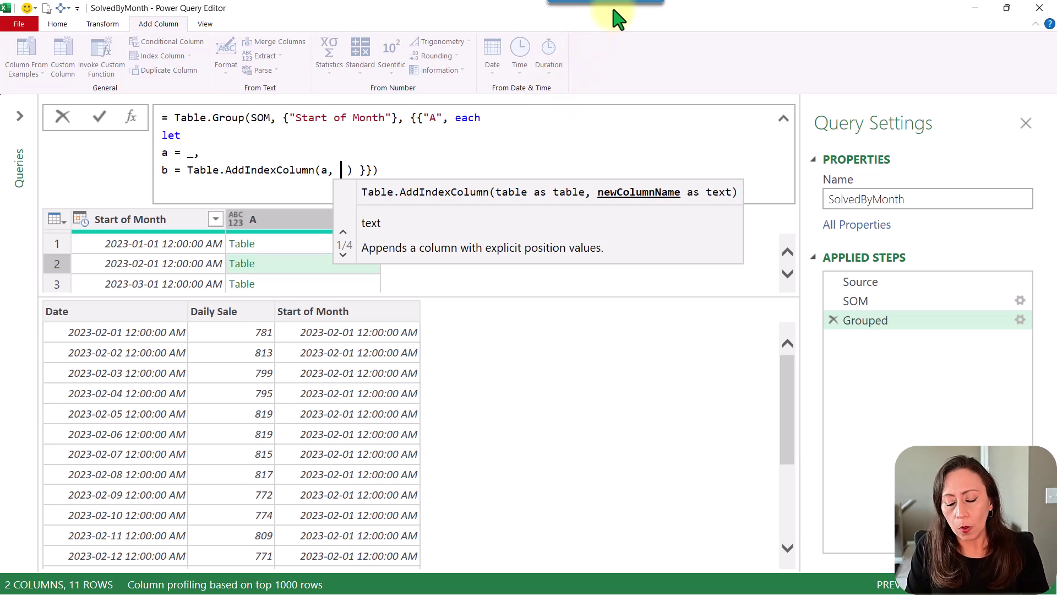
type("\"")
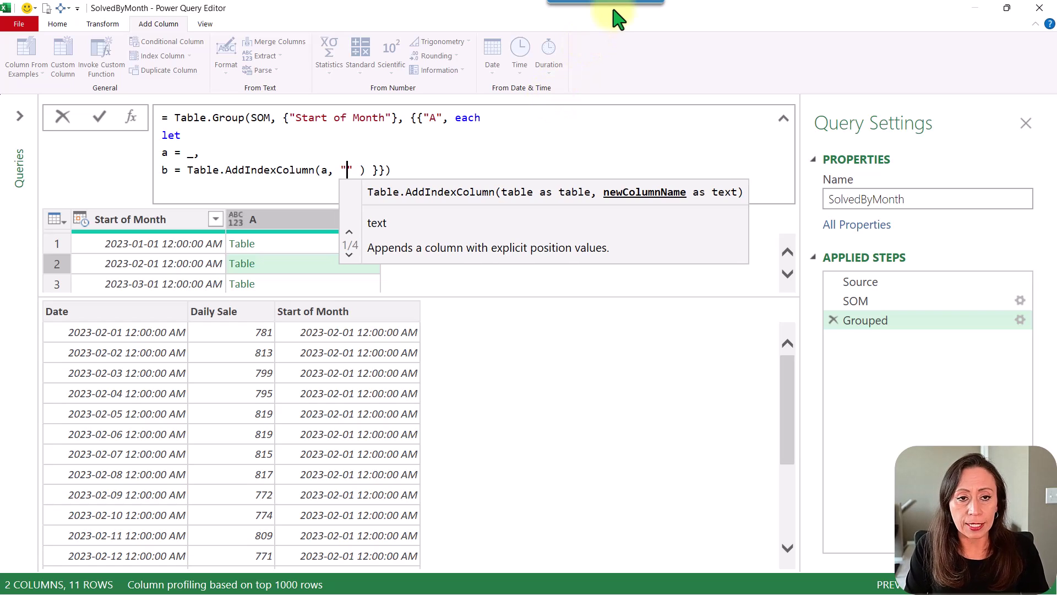
type("Index\"")
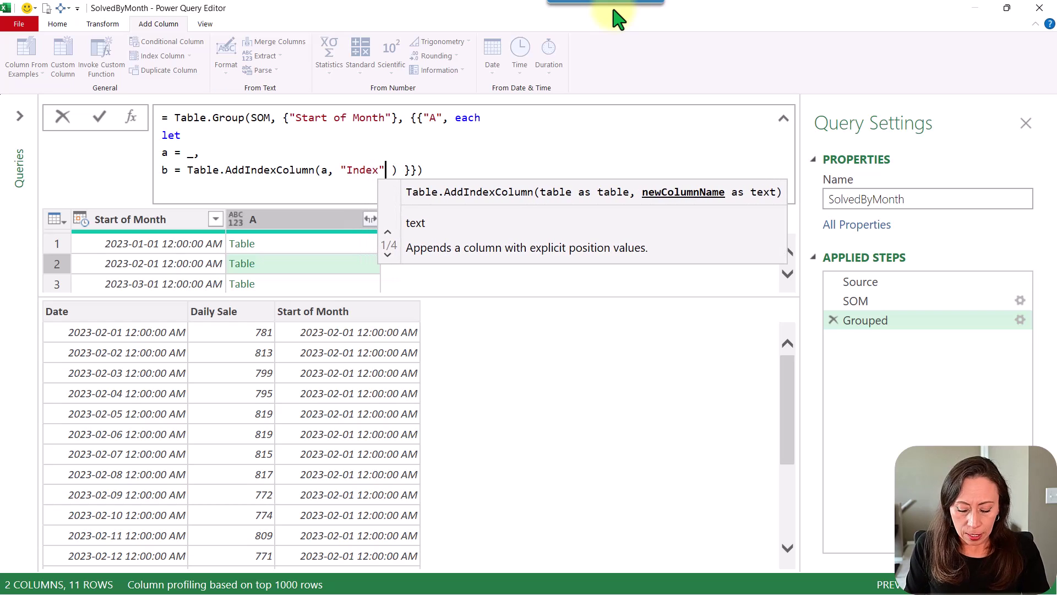
type(", ")
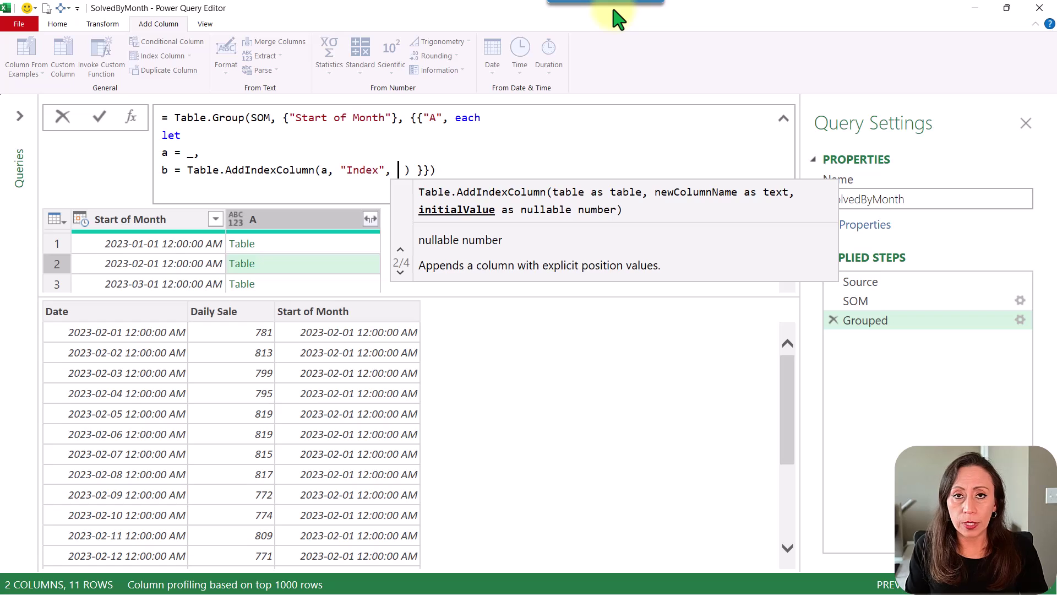
type("1")
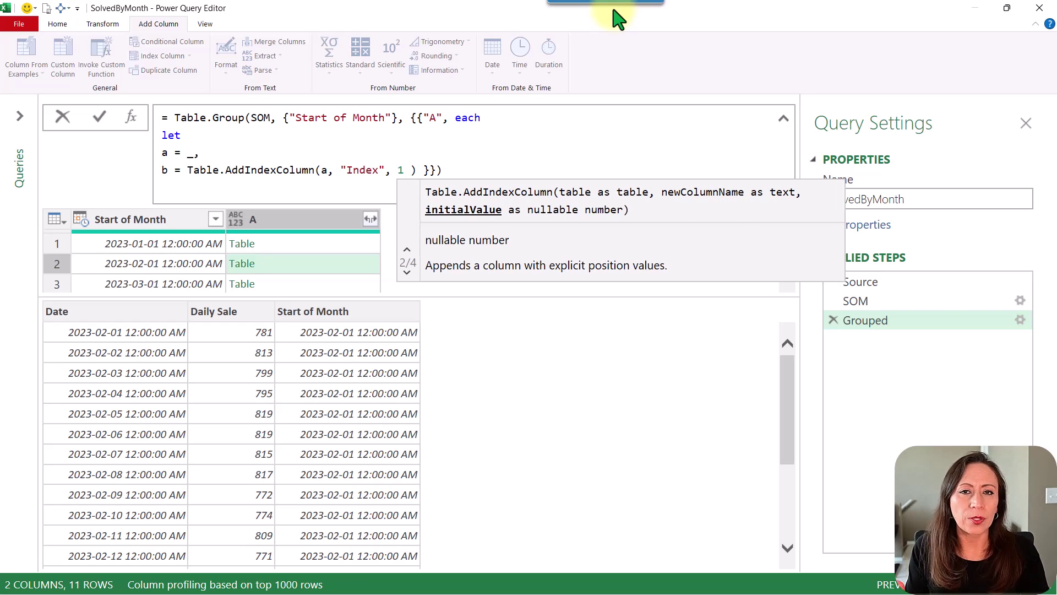
key("Right")
key("Right")
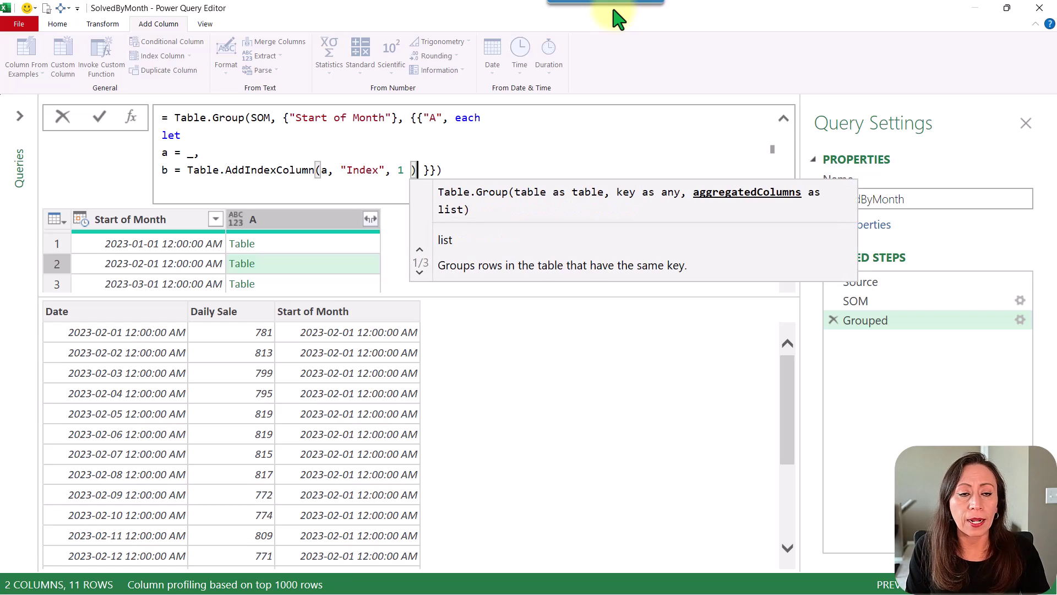
type(",")
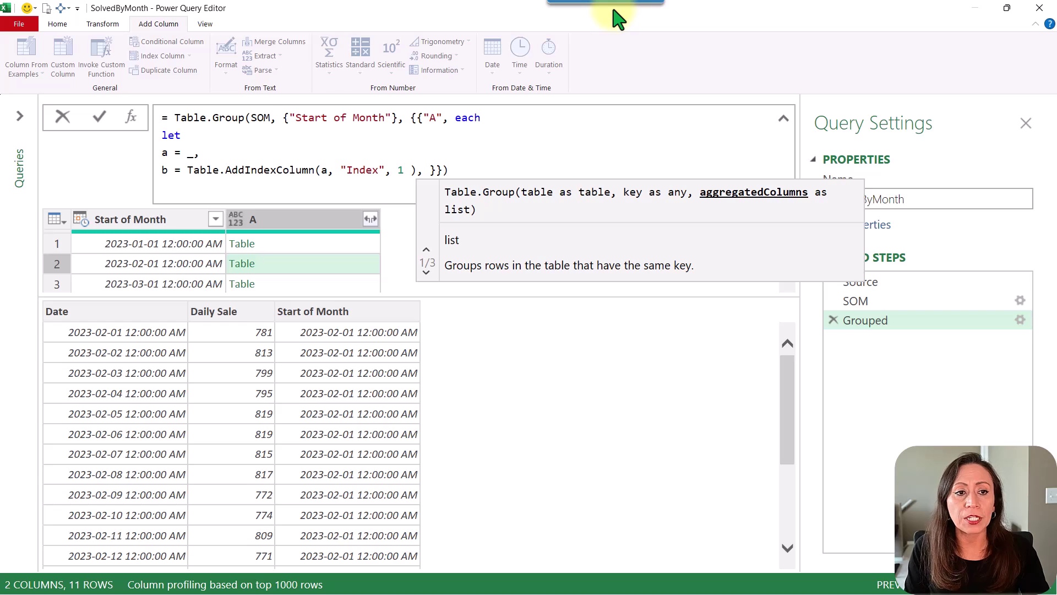
key("shift+Return")
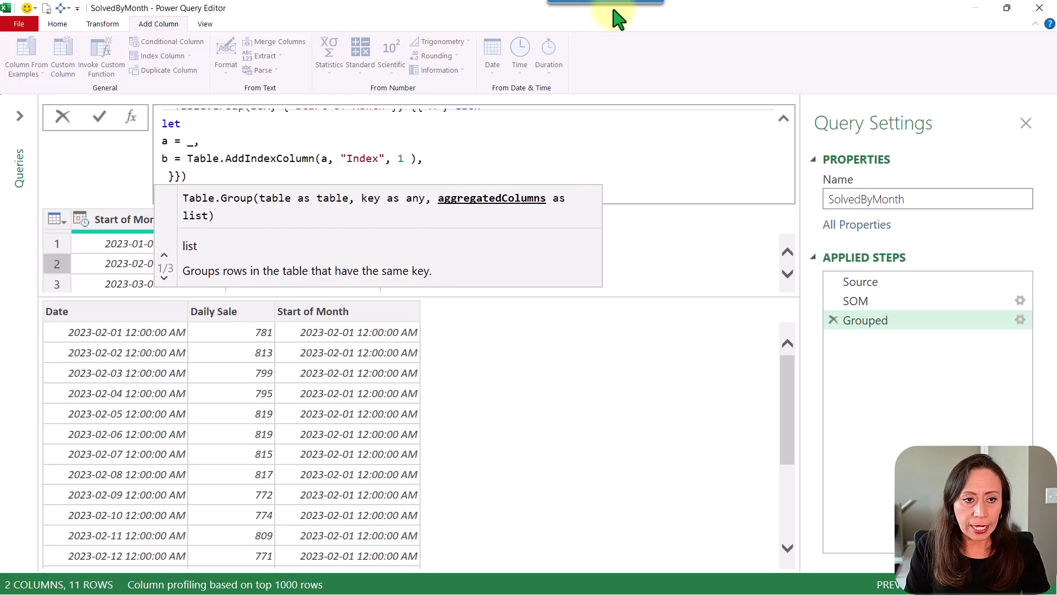
Close the nested let expression with in and return b, and commit the Grouped formula
type("in")
key("Escape")
key("shift+Return")
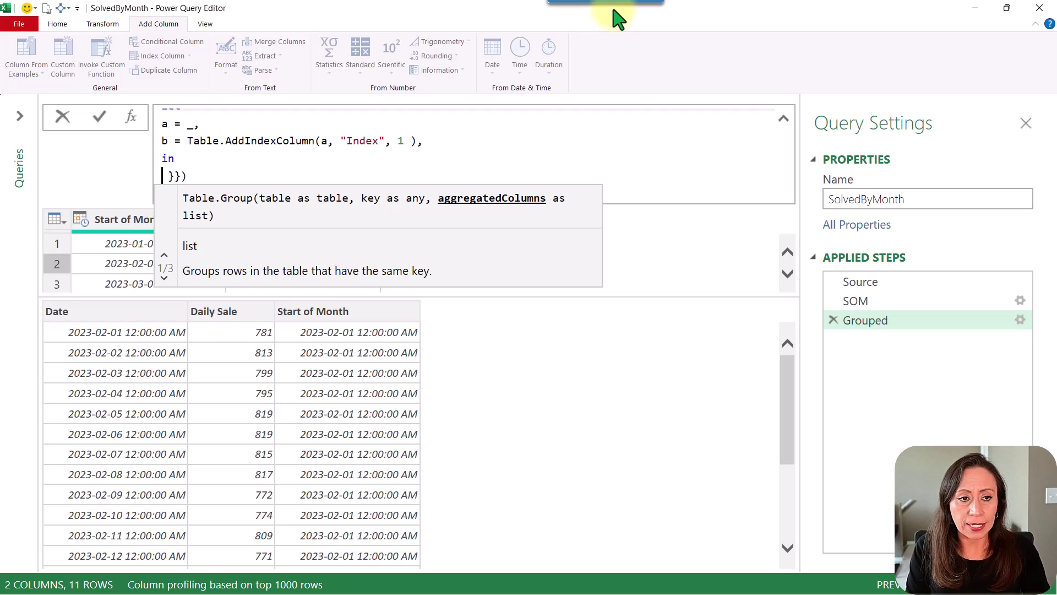
type("b")
key("Escape")
key("End")
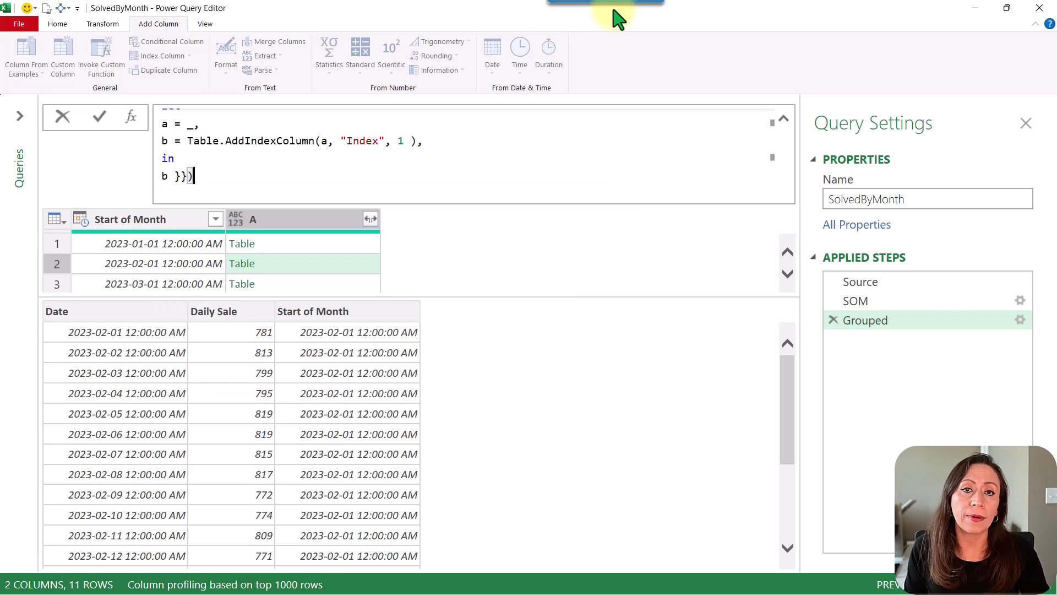
key("Return")
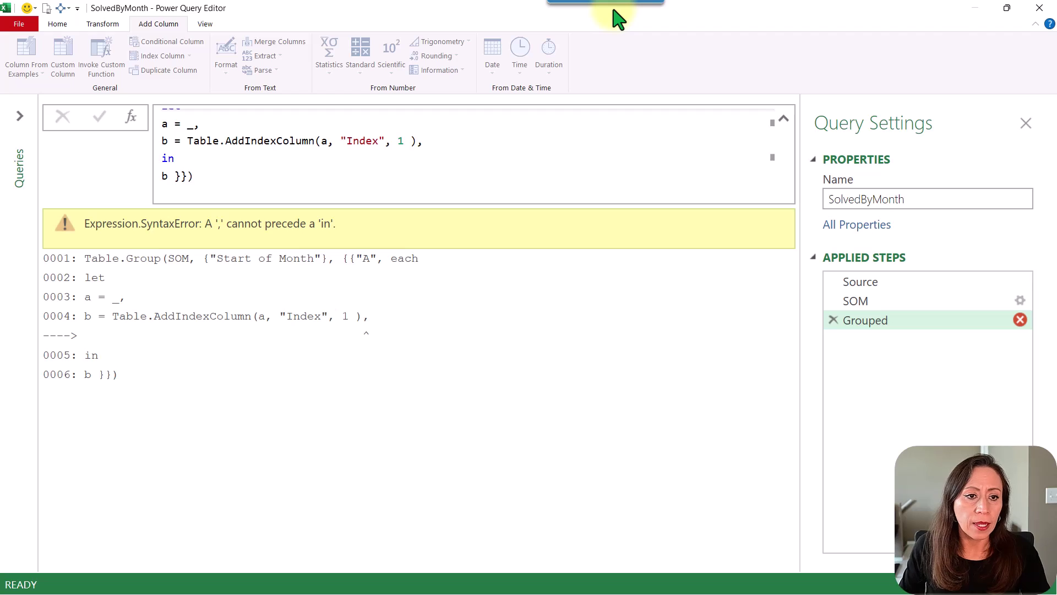
Remove the comma before in, apply the formula, and preview the January and February nested tables in column A
left_click(444, 142)
key("BackSpace")
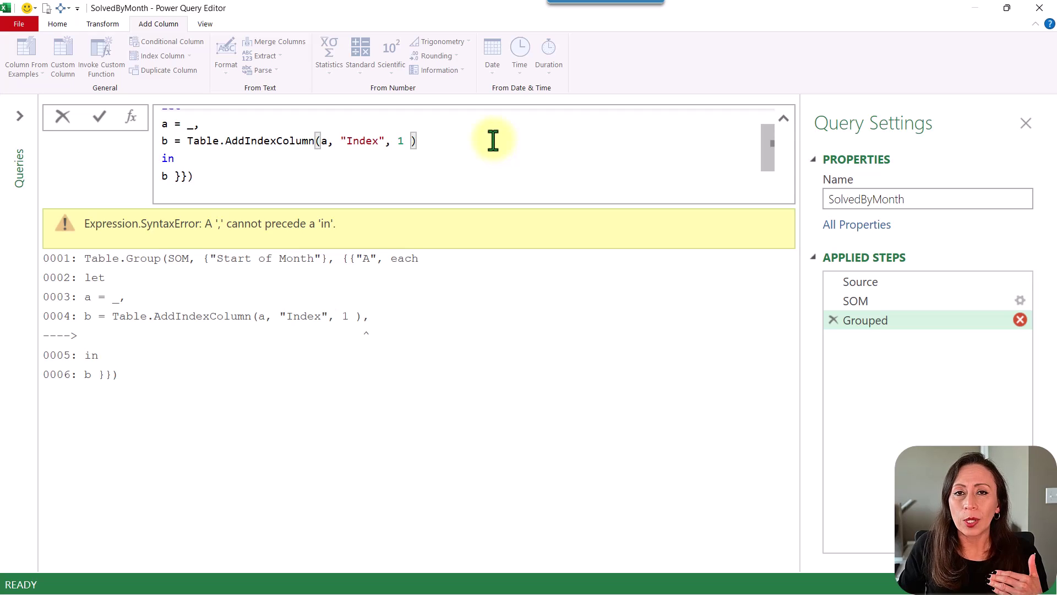
left_click(92, 119)
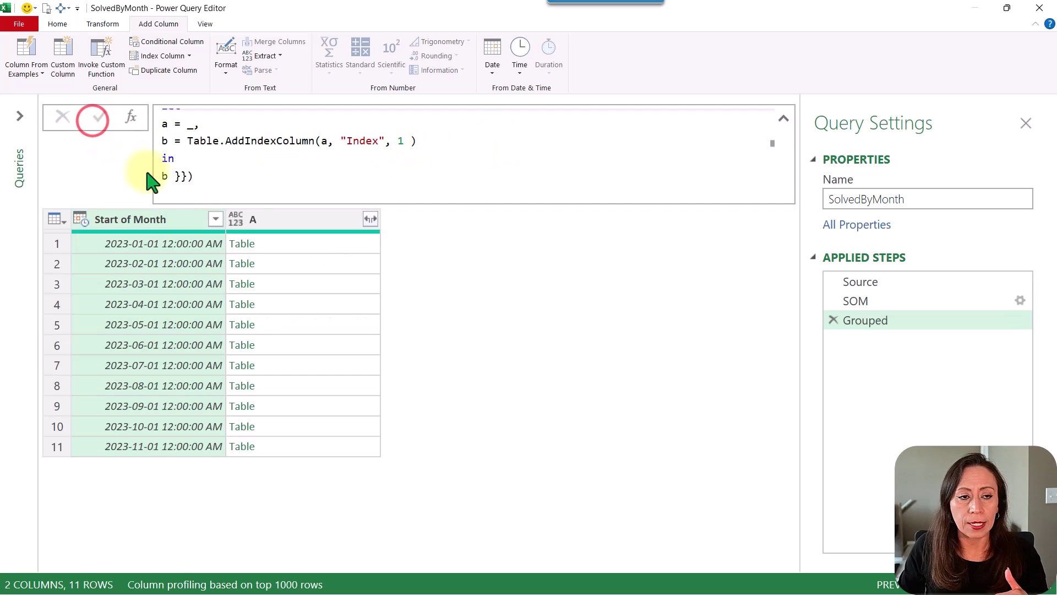
left_click(324, 245)
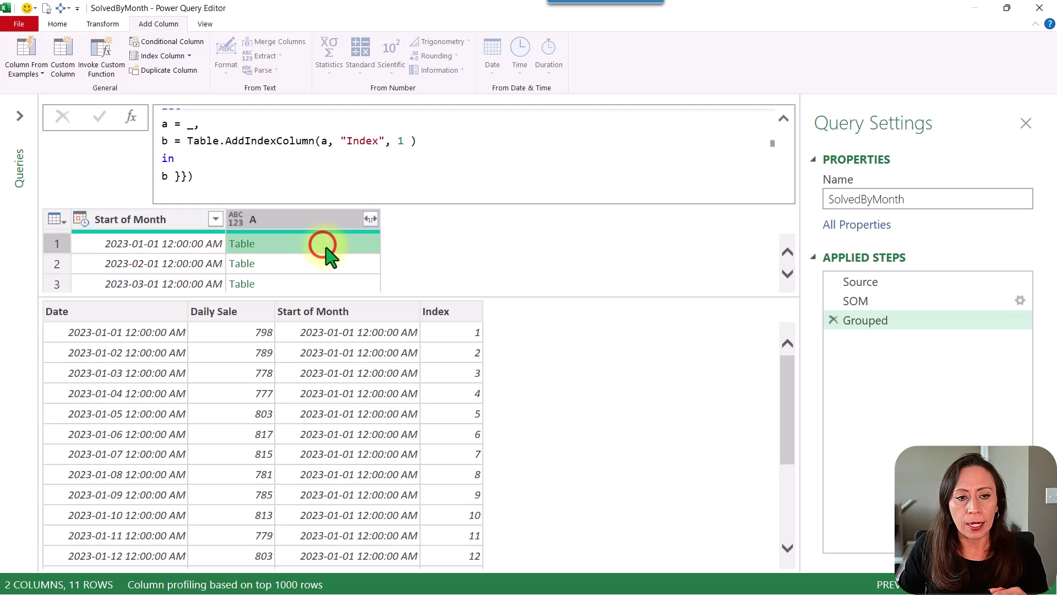
left_click(365, 263)
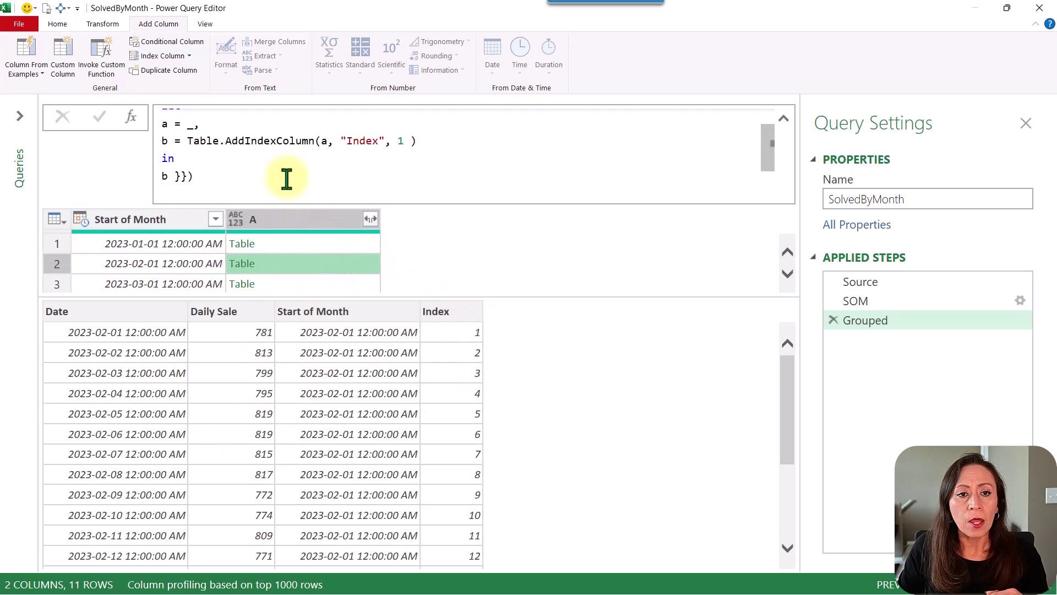
Add variable c after b as a Table.AddColumn call on b with the new column name "YTD"
left_click(443, 137)
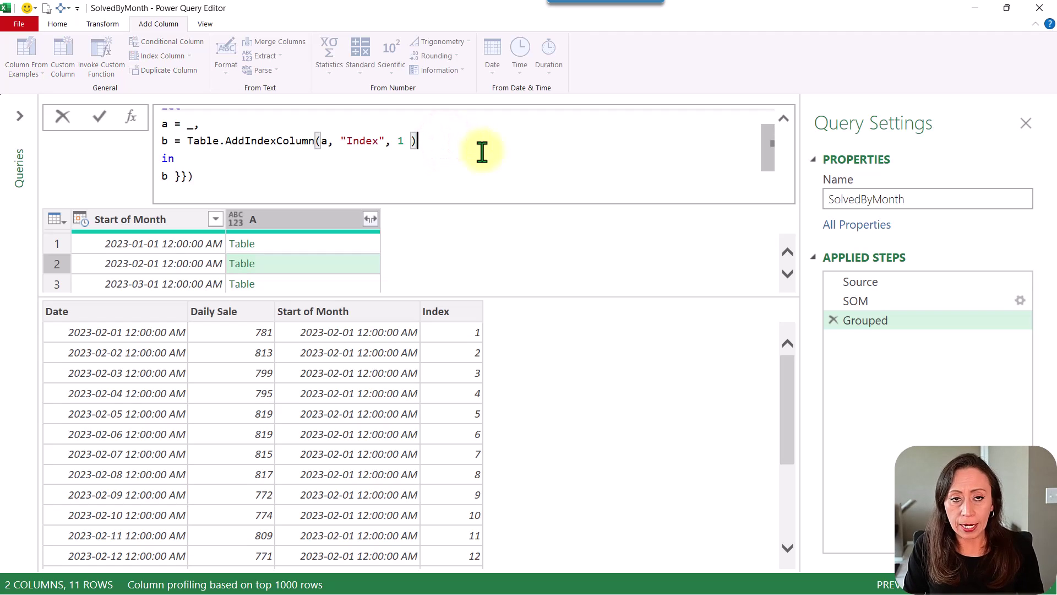
type(",")
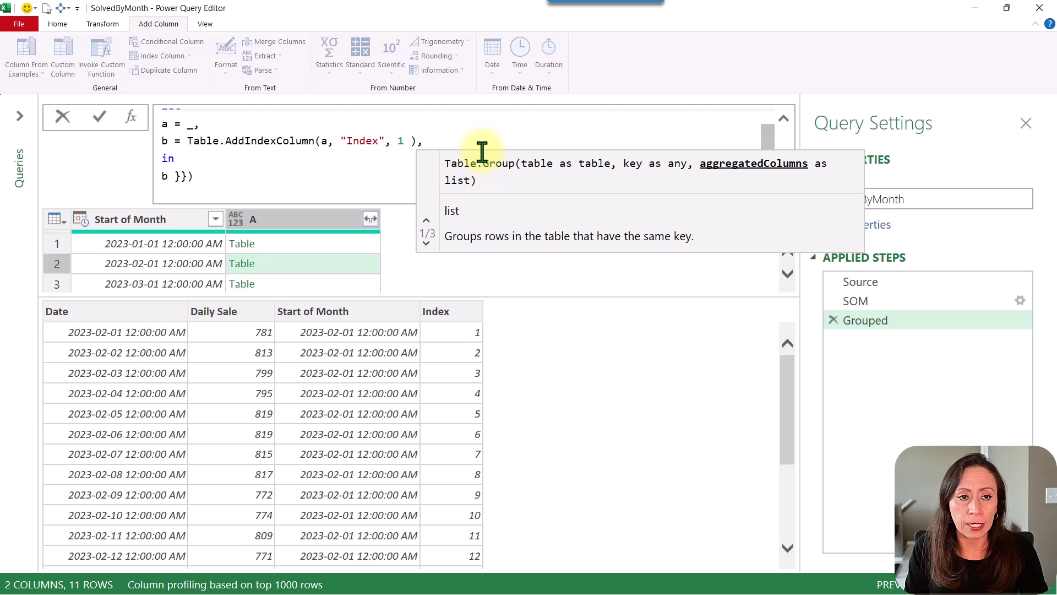
key("Return")
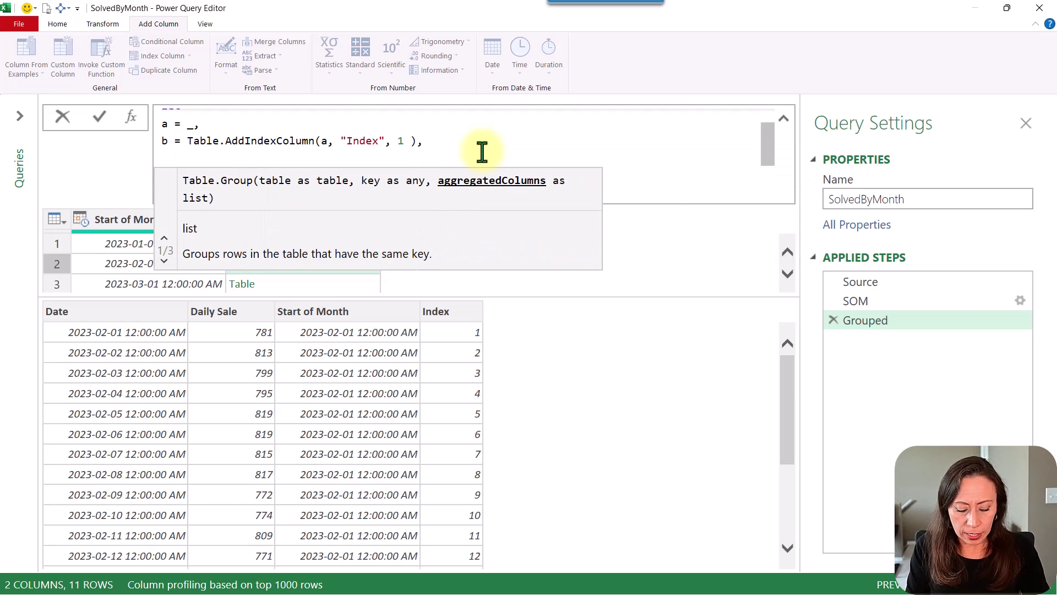
type("c = ")
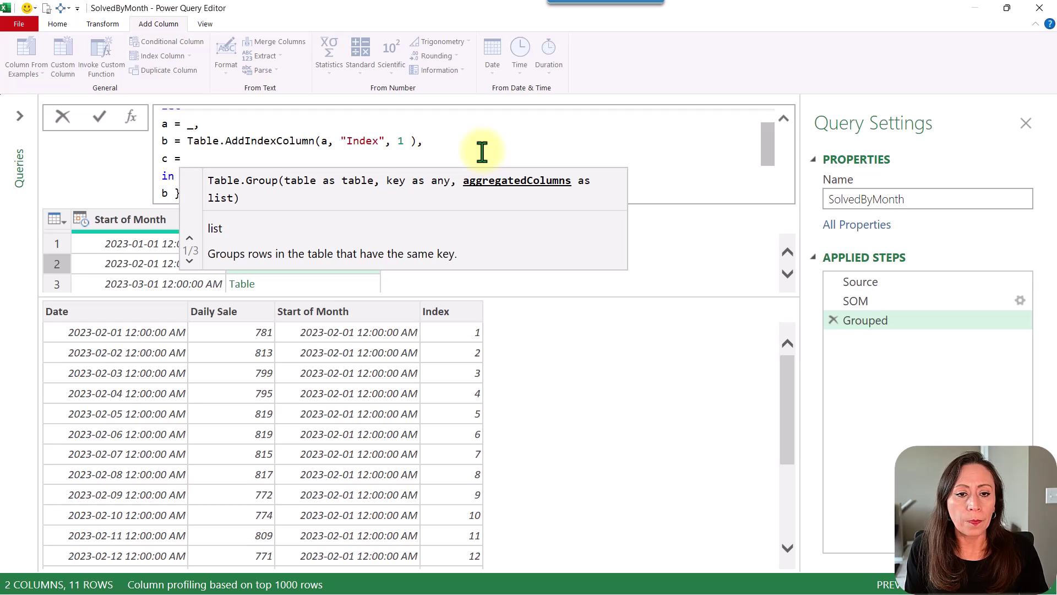
type("Table.AddColumn")
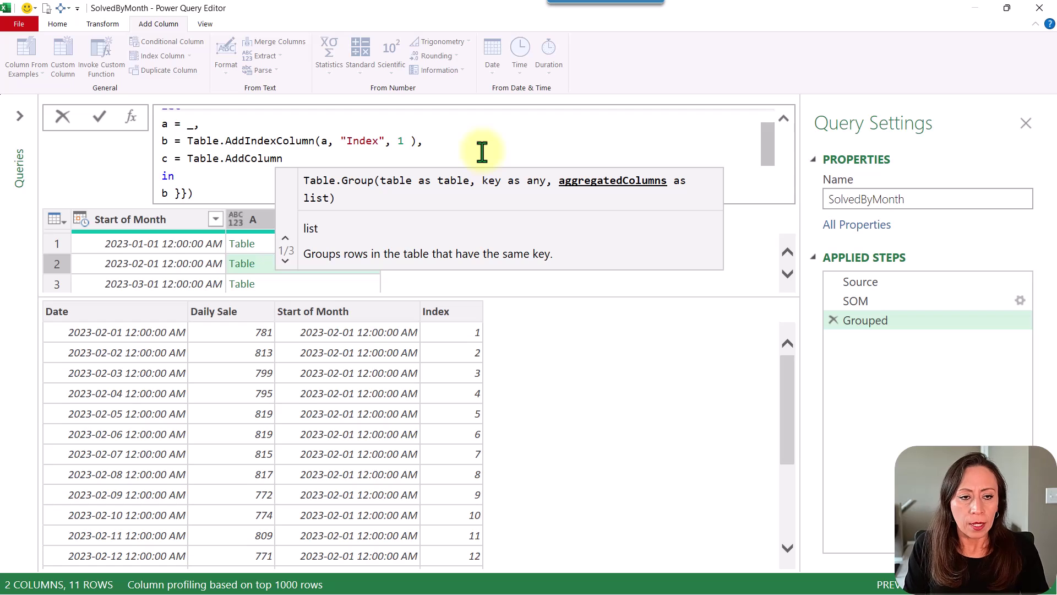
type("(")
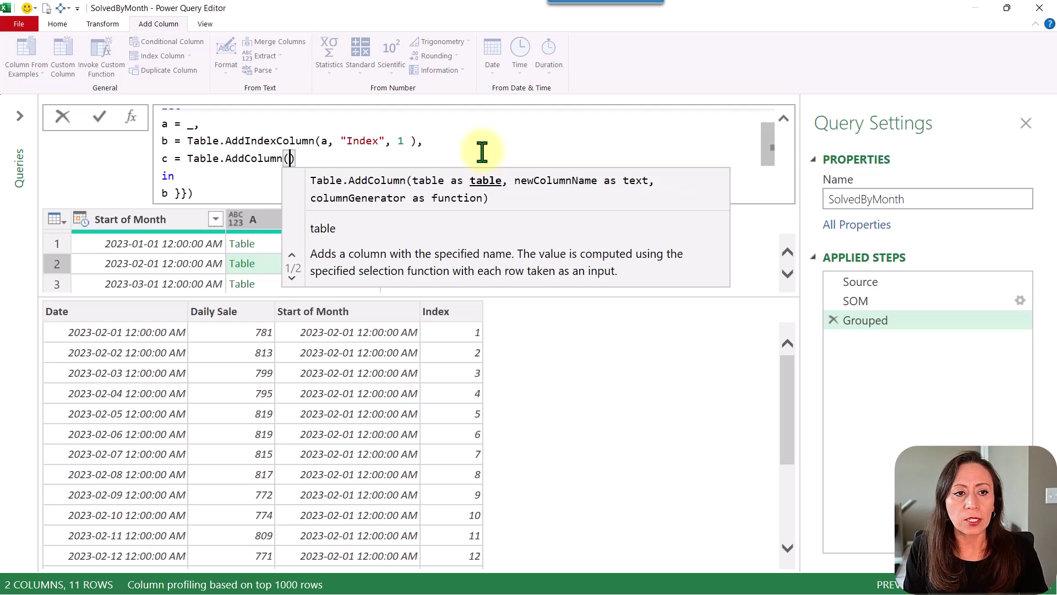
type("b,")
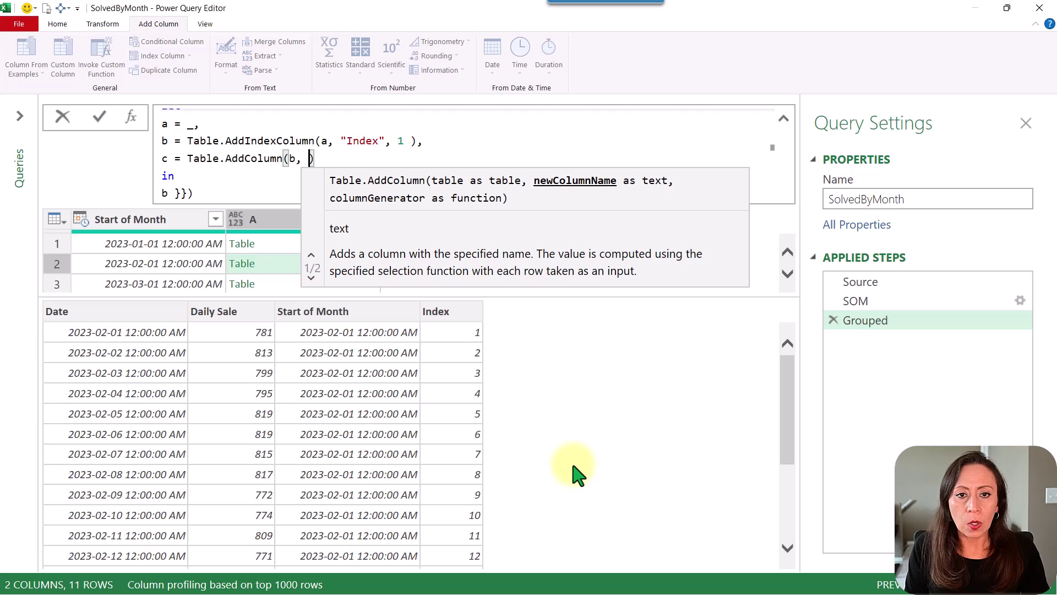
type("\"YTD\"")
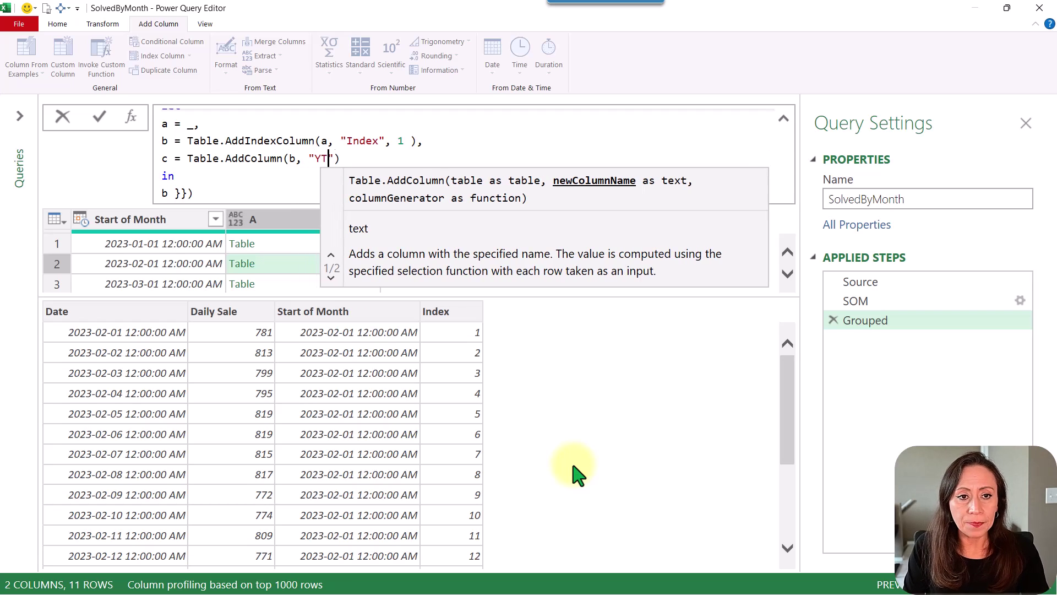
type(", ")
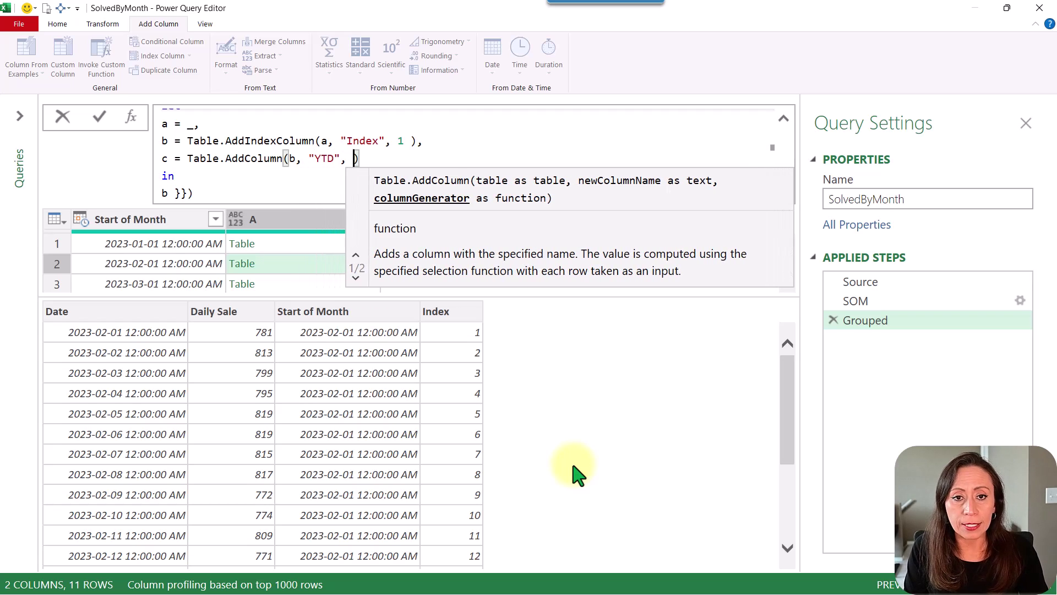
Start the YTD column generator as each List.Range, with b[Daily Sale] as its list argument
type("each ")
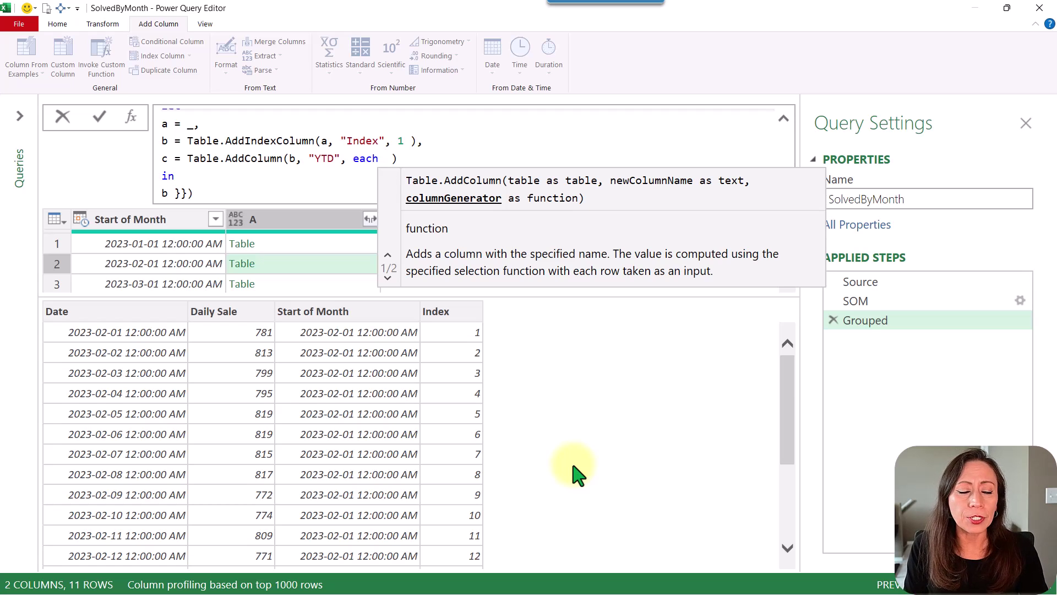
type(" range")
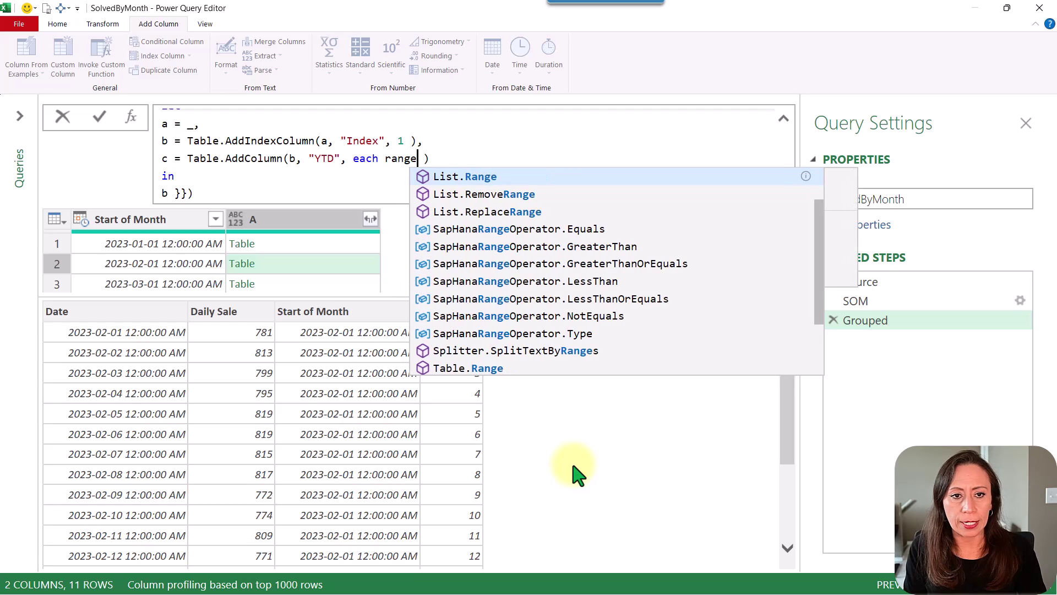
key("Tab")
type("(")
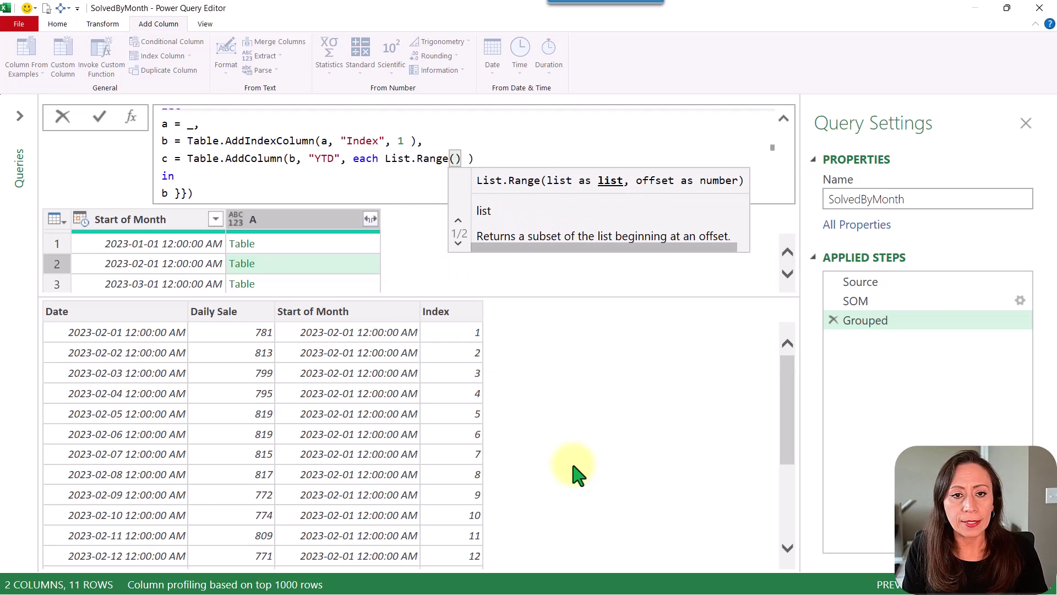
key("Left")
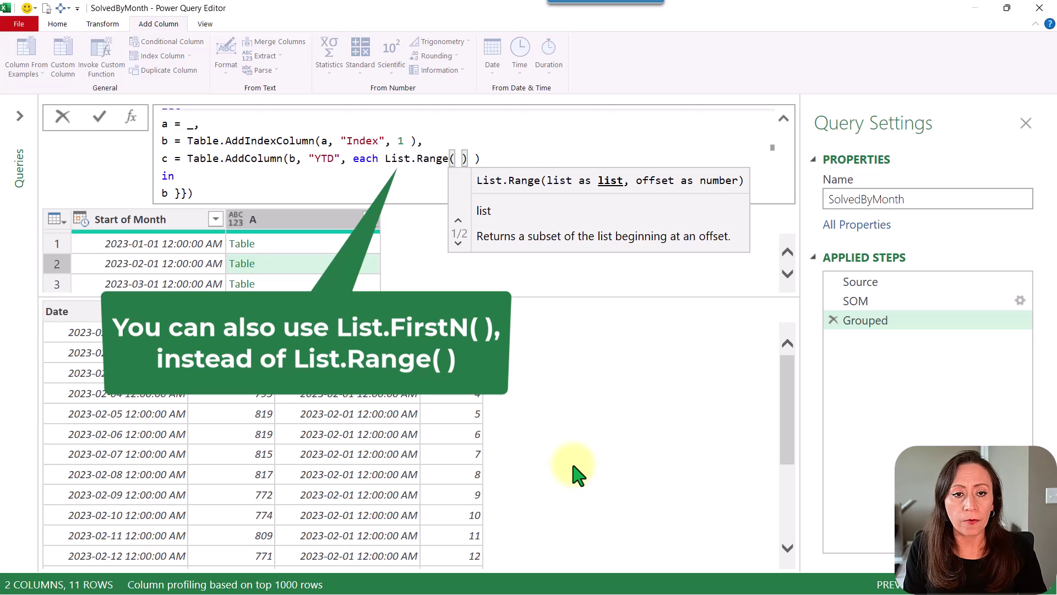
type("bb")
key("BackSpace")
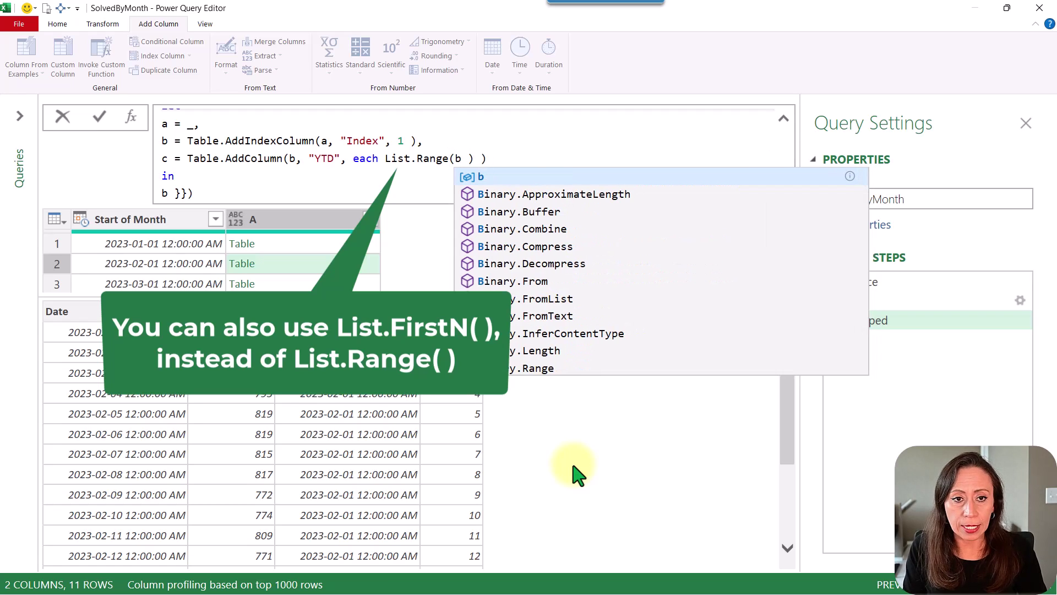
type("[")
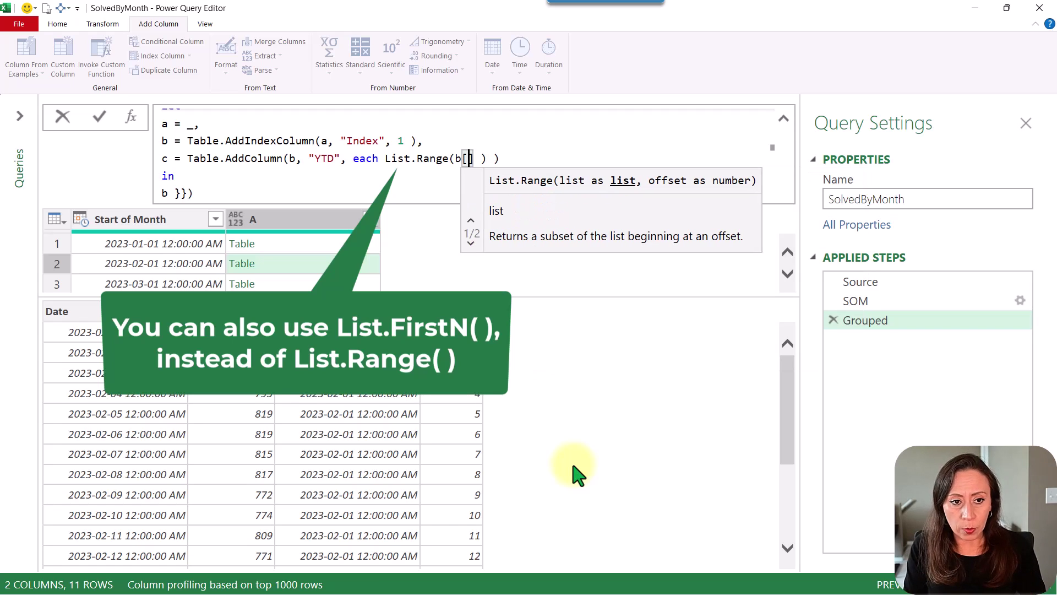
type("Daily")
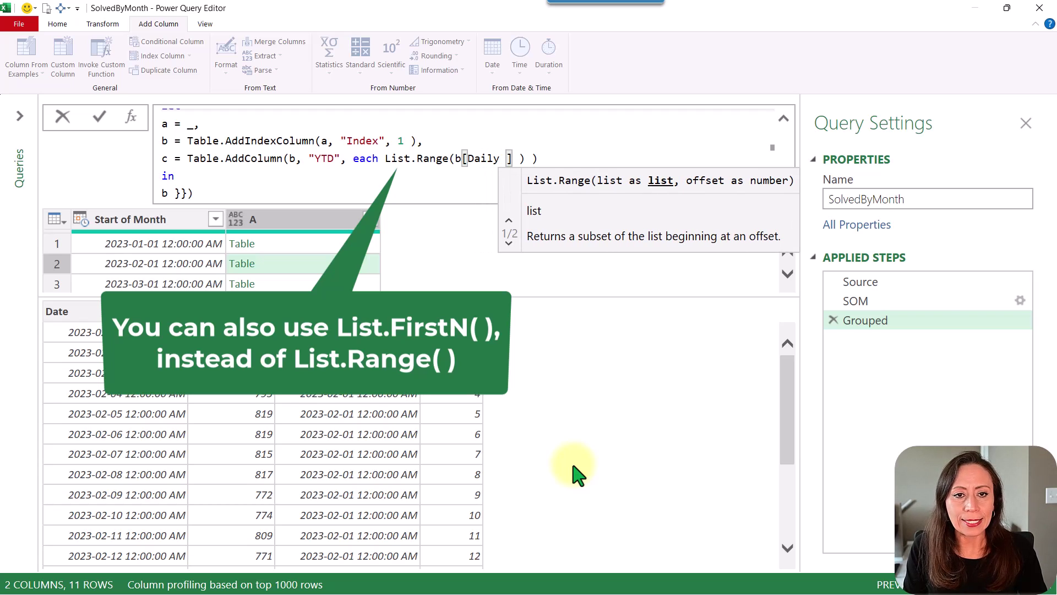
type(" Sale], ")
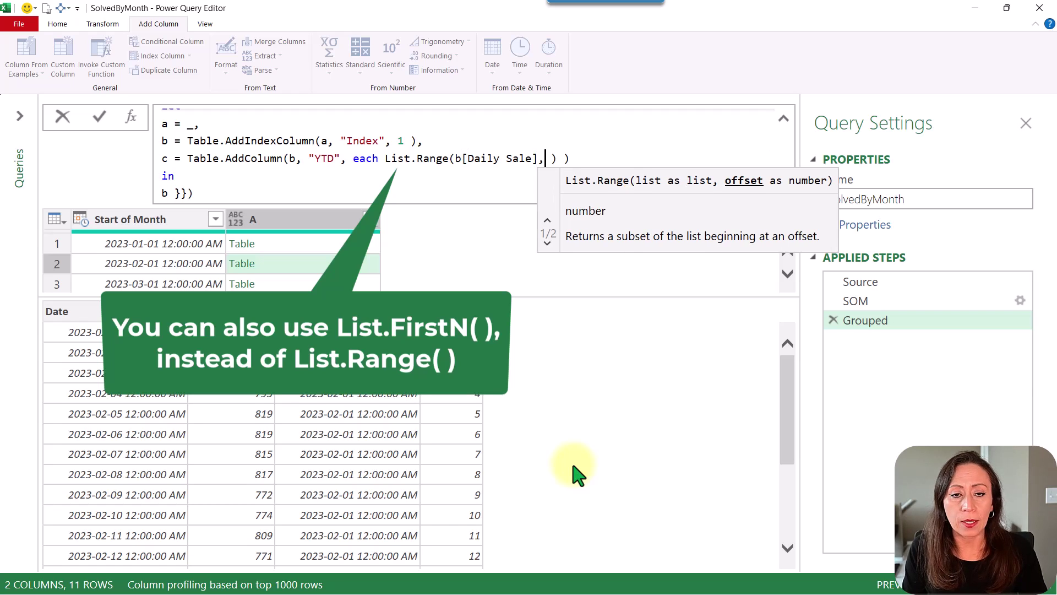
Complete the List.Range call with offset 0 and [Index] as the count
type("0,  ")
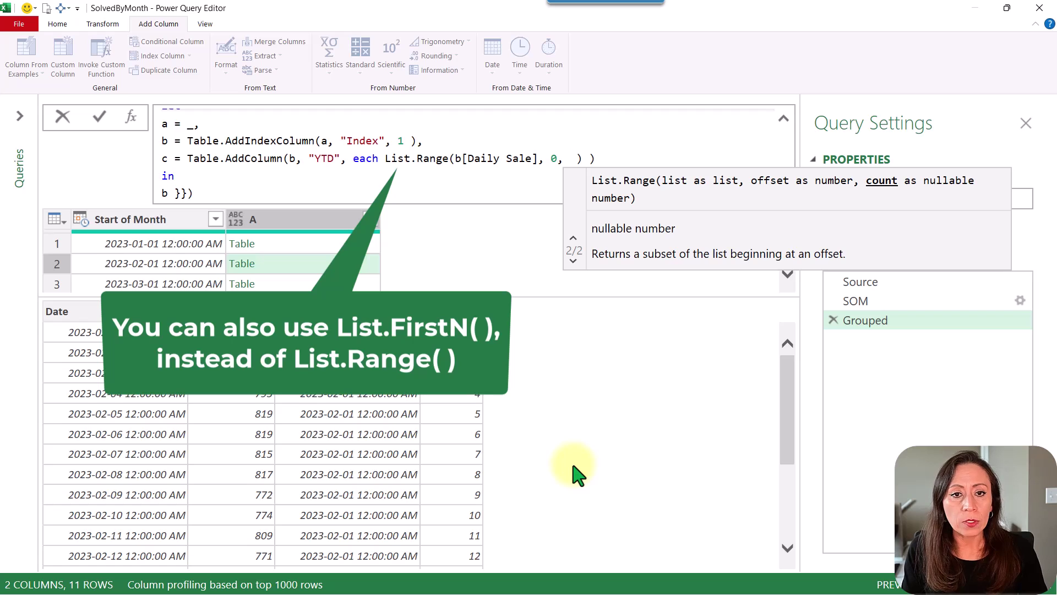
type("[Index")
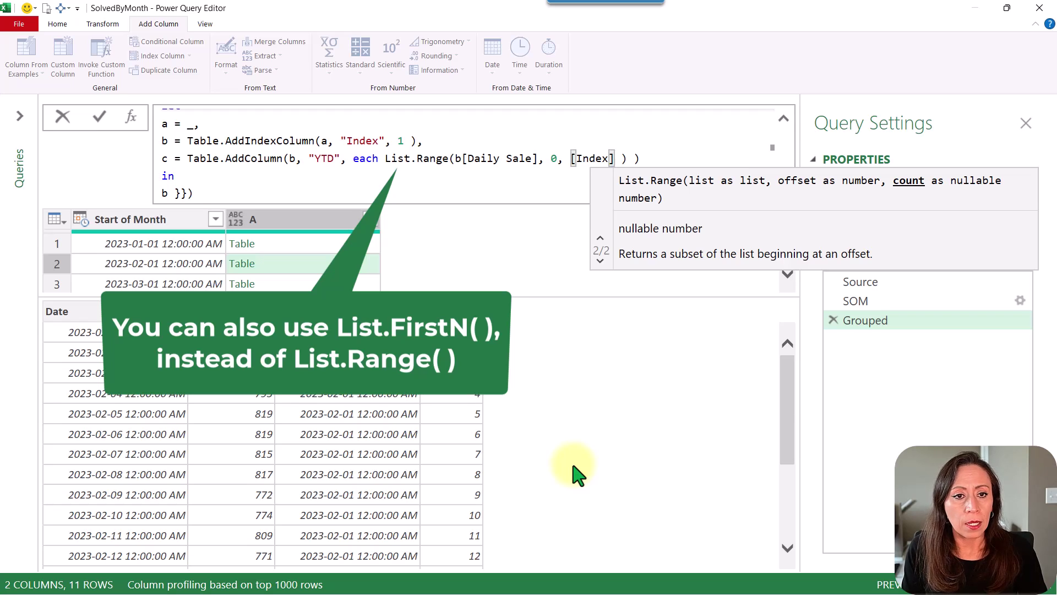
key("Right")
key("Right")
key("Right")
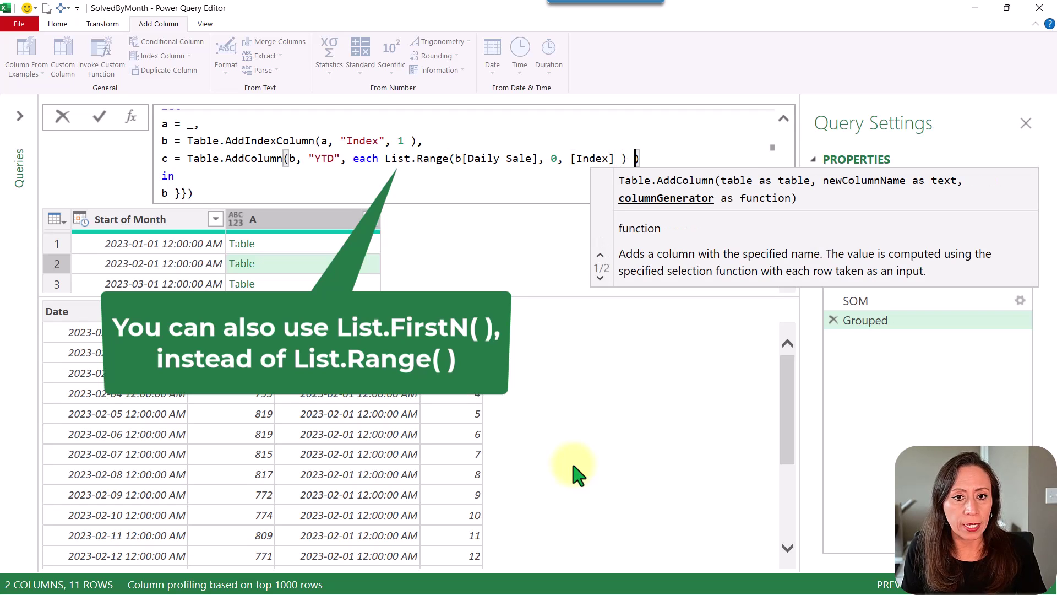
key("Right")
Change the variable returned after in from b to c and apply the Grouped formula
key("Down")
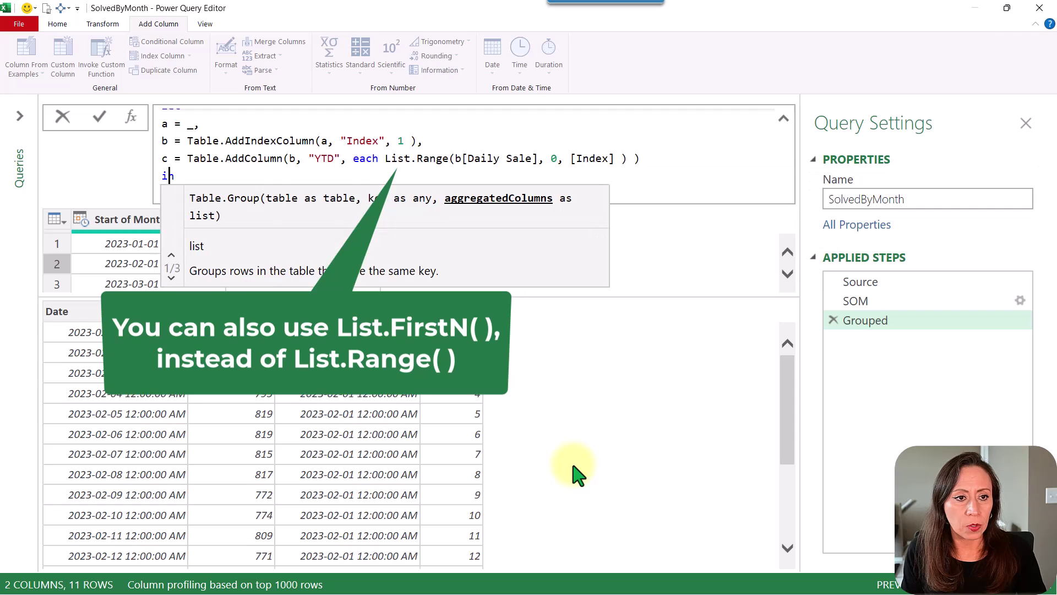
key("Down")
key("Home")
key("Delete")
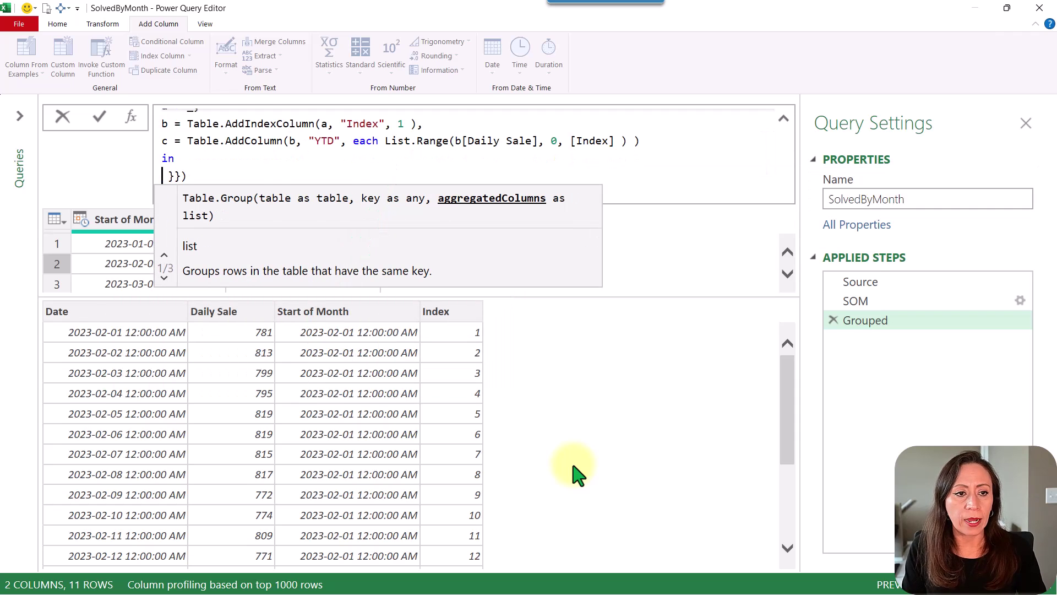
type("c")
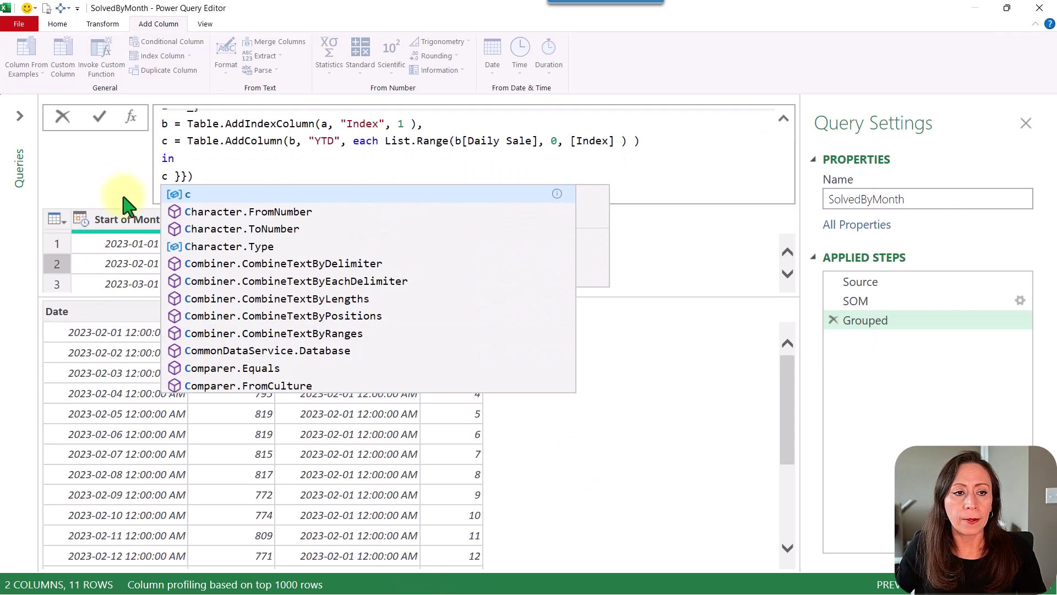
left_click(173, 177)
left_click(293, 164)
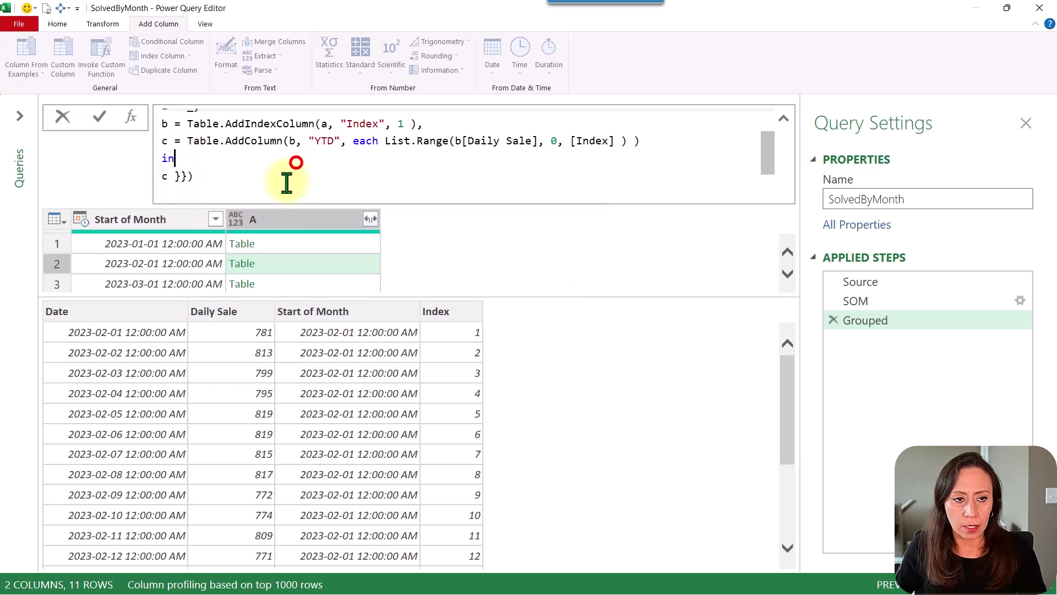
key("Return")
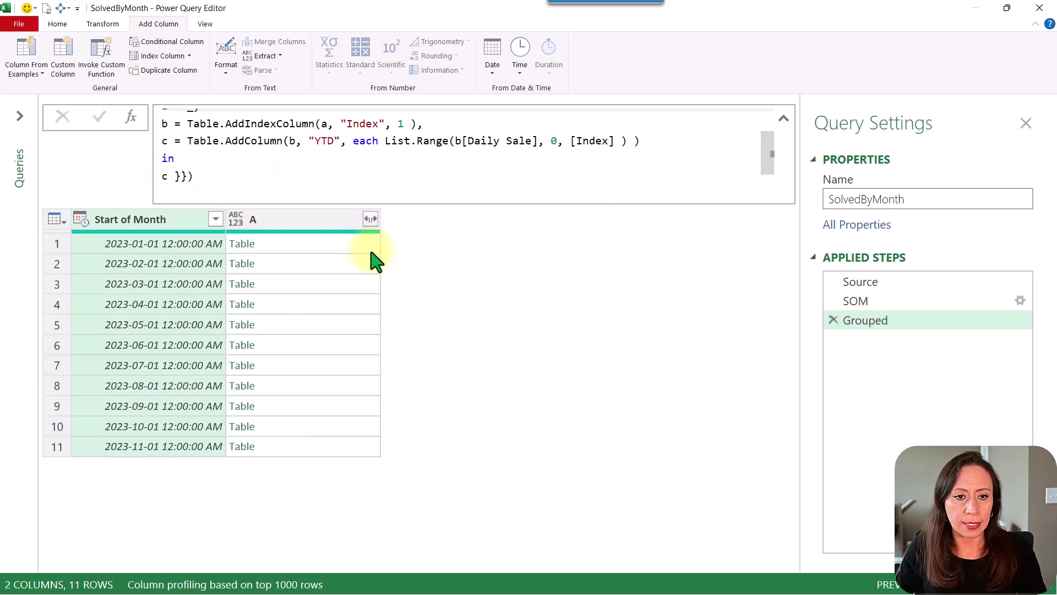
Drill into the January table to preview the YTD lists of its first four rows, and delete the drill-down step
left_click(369, 244)
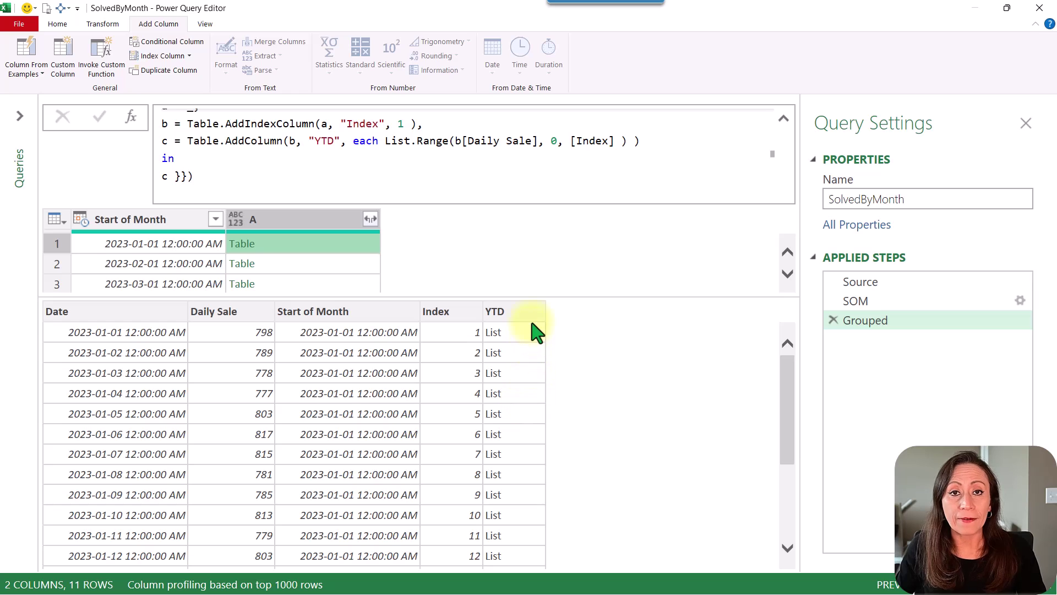
left_click(245, 244)
left_click(744, 243)
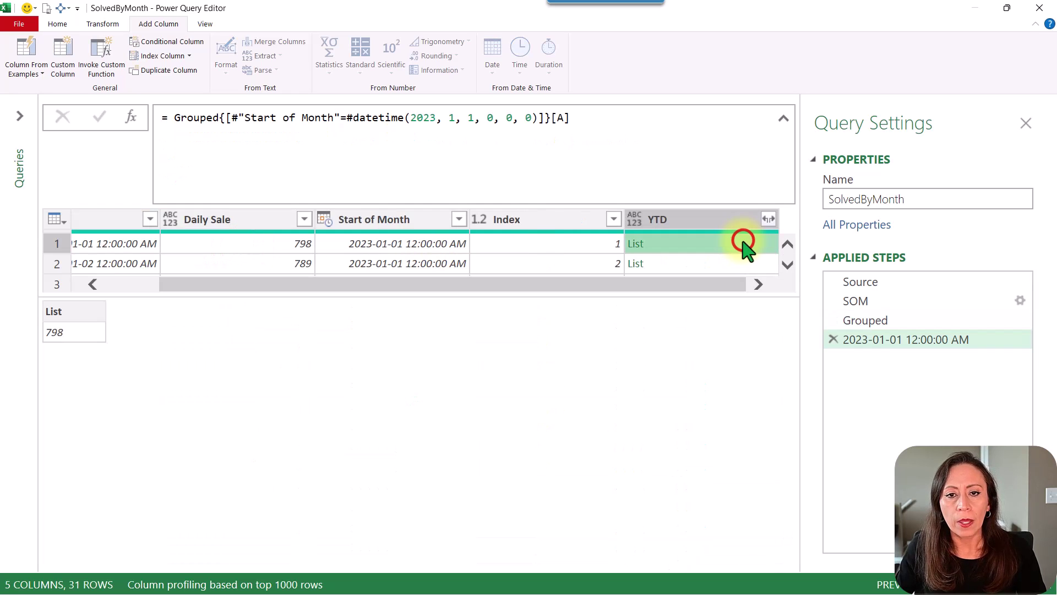
left_click(720, 265)
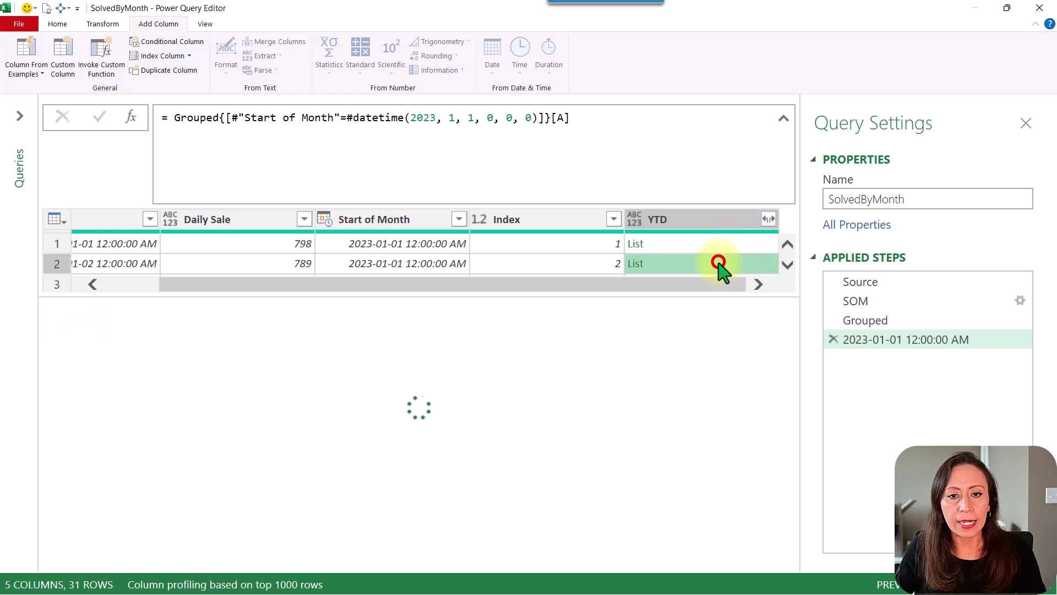
left_click_drag(707, 299, 706, 330)
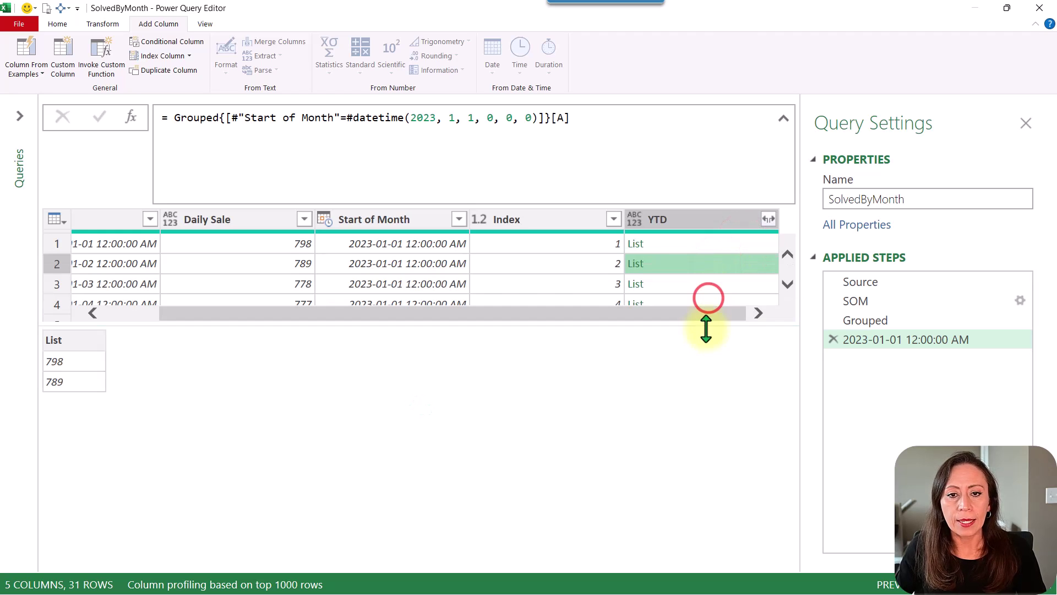
left_click(711, 287)
left_click(709, 302)
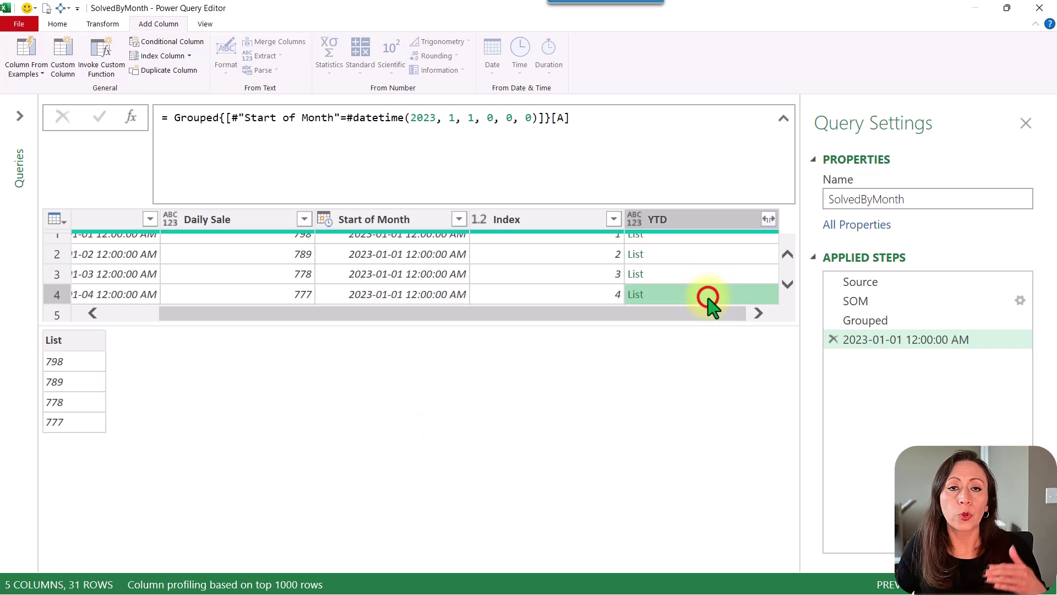
left_click(834, 339)
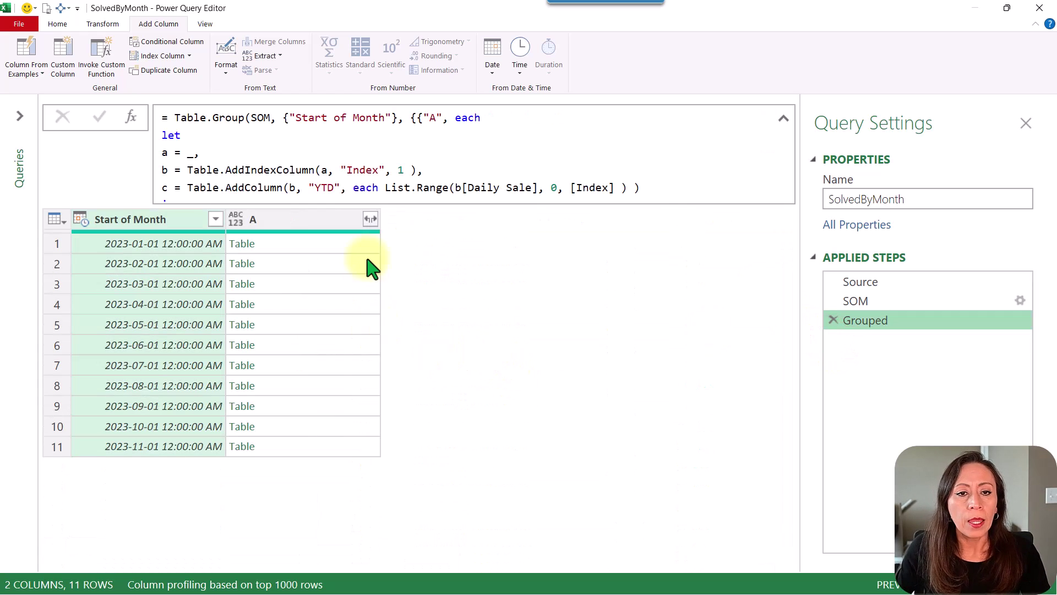
Wrap the List.Range call of variable c in List.Sum, apply the formula, and preview the January and February nested tables
left_click(379, 187)
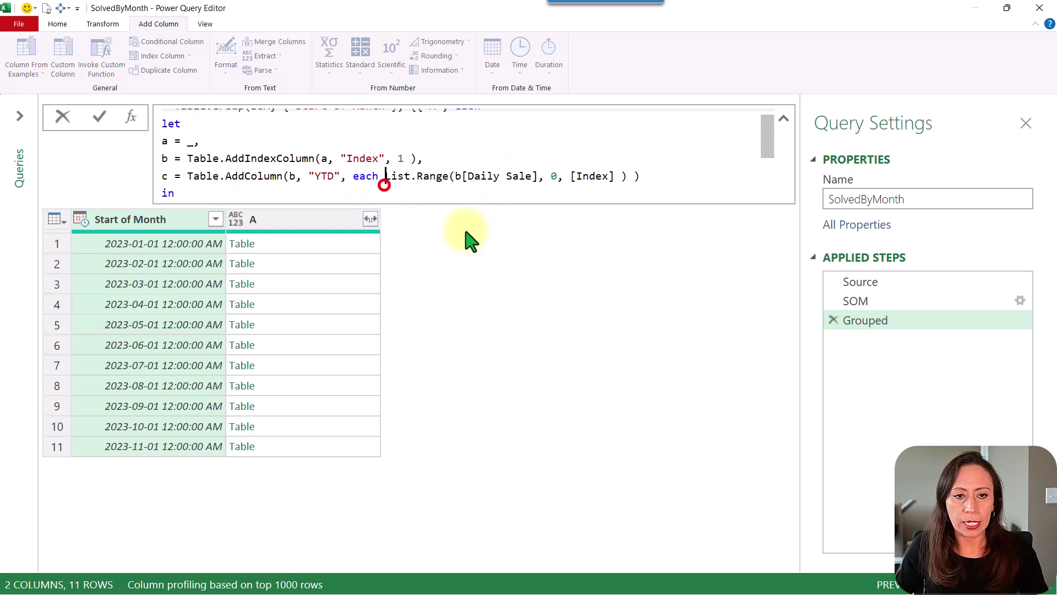
type("s")
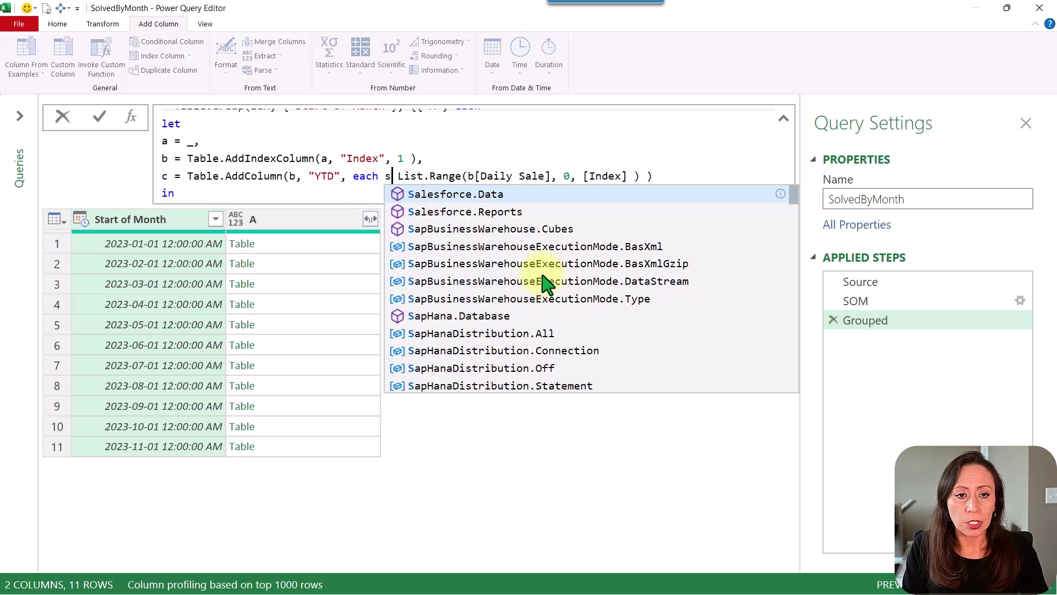
type("um")
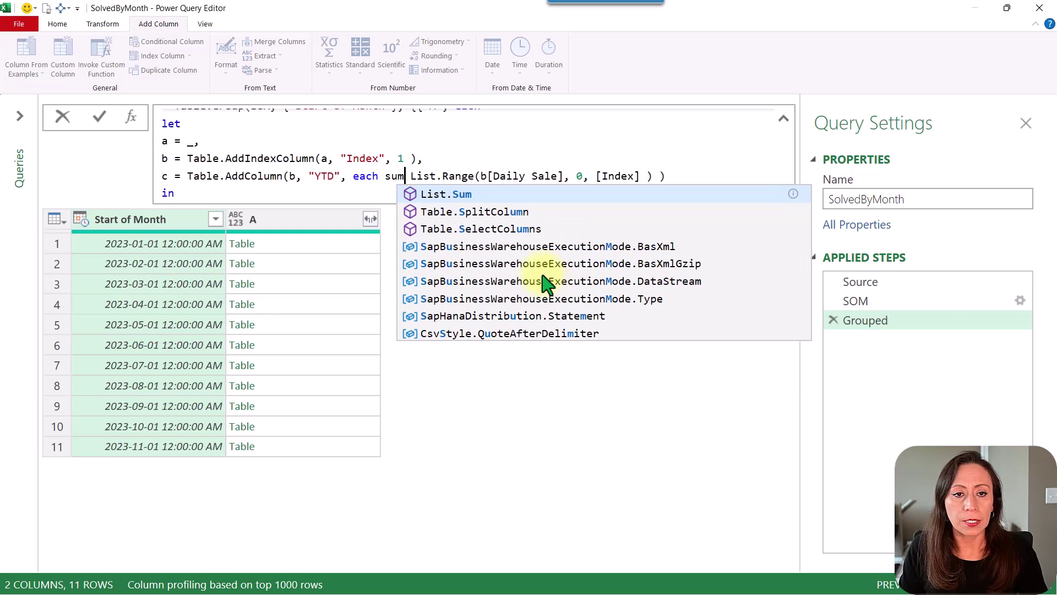
key("Tab")
type("(")
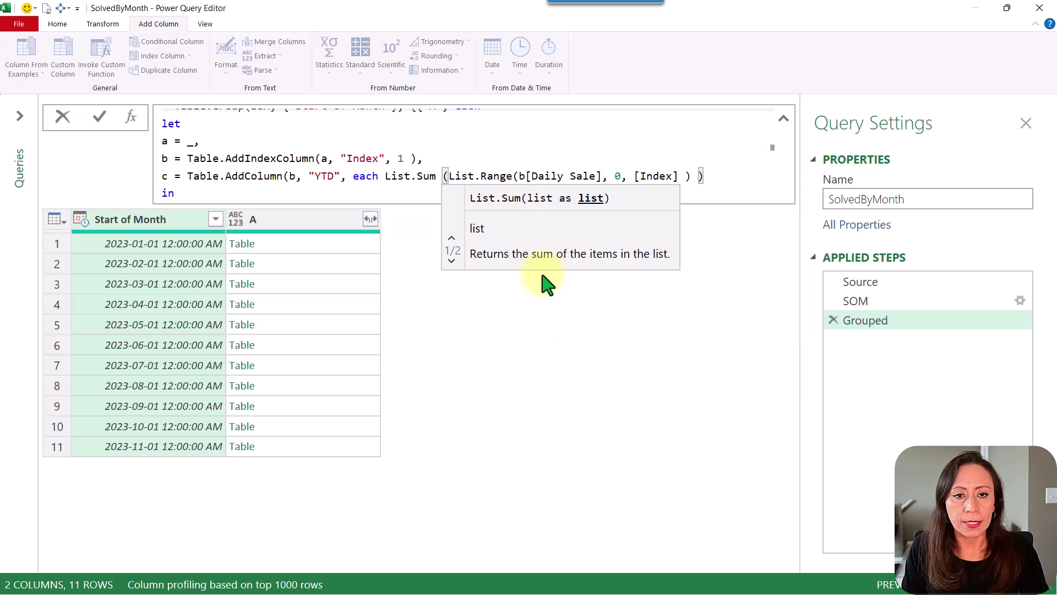
key("End")
type(")")
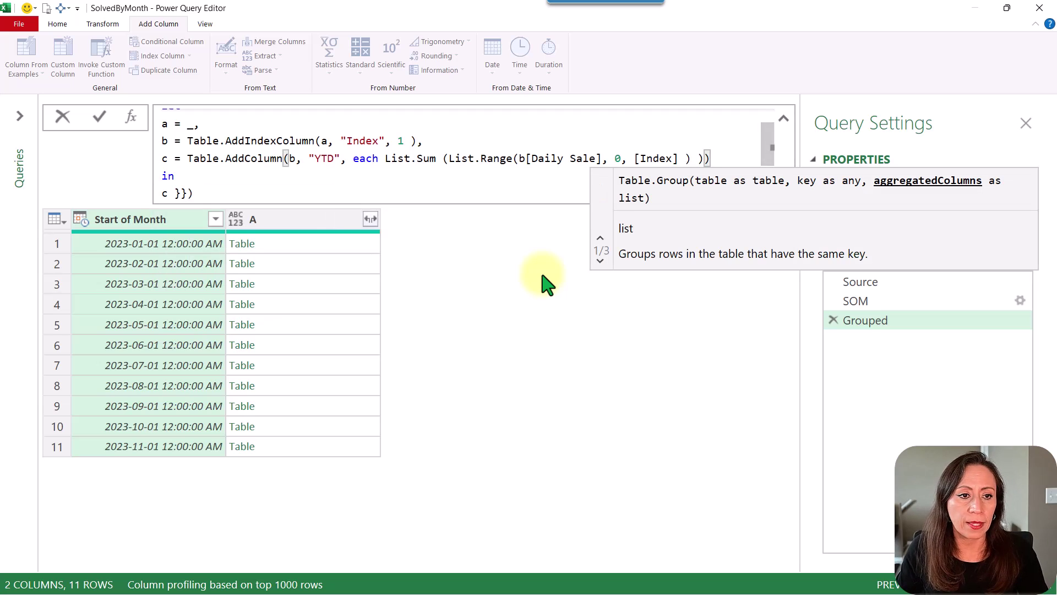
left_click(102, 117)
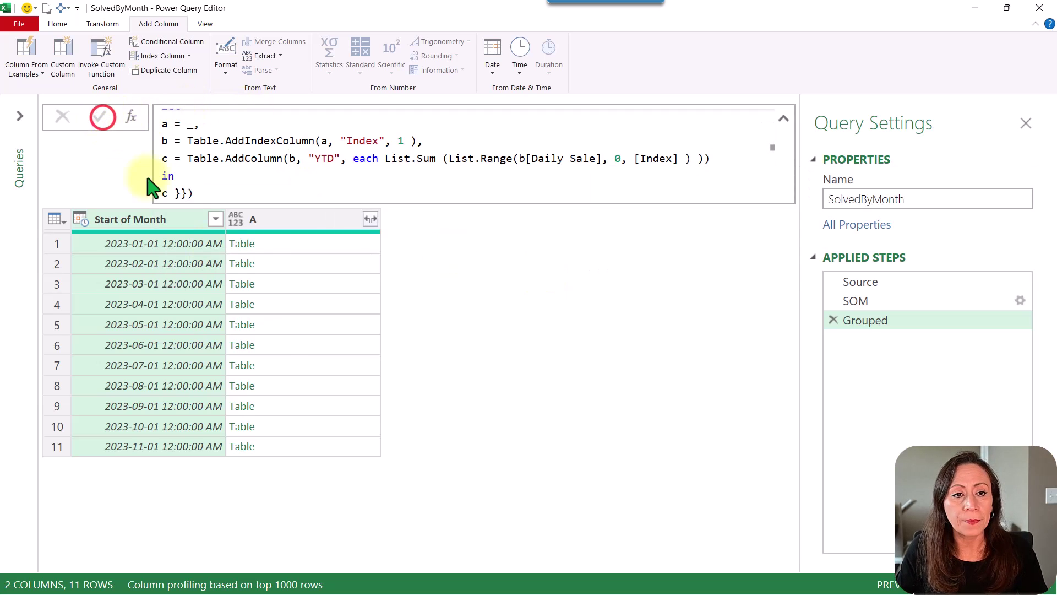
left_click(342, 246)
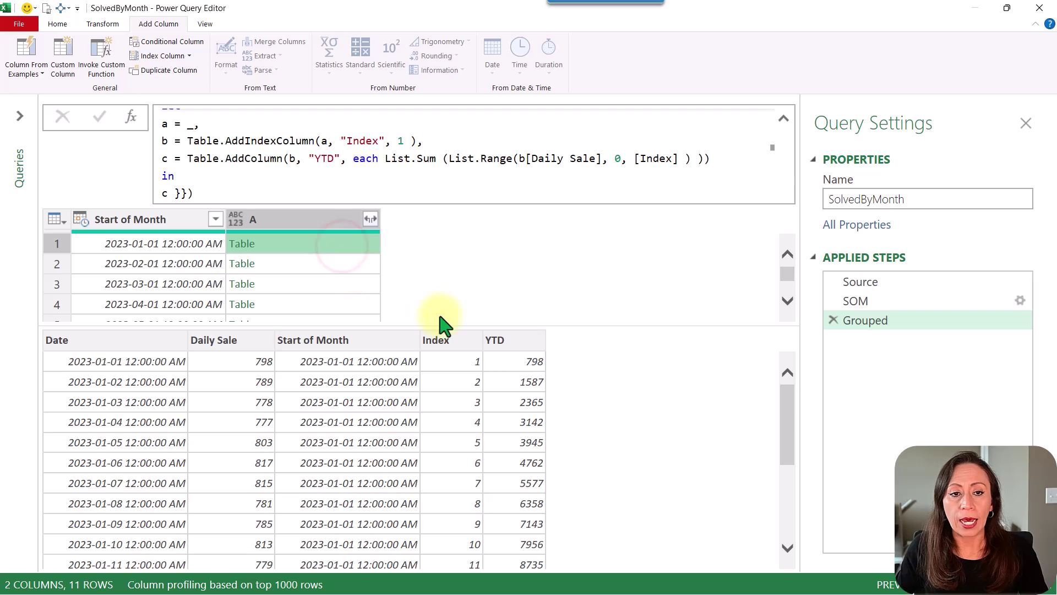
left_click(328, 260)
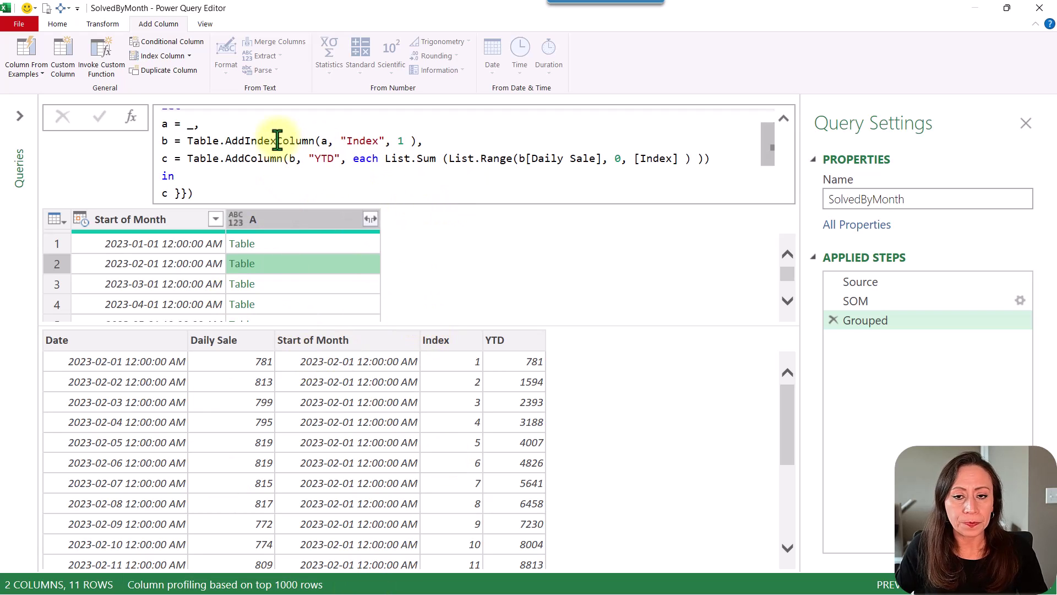
Add a custom step after Grouped and start its formula with the Table.Combine function
left_click(131, 117)
left_click(167, 118)
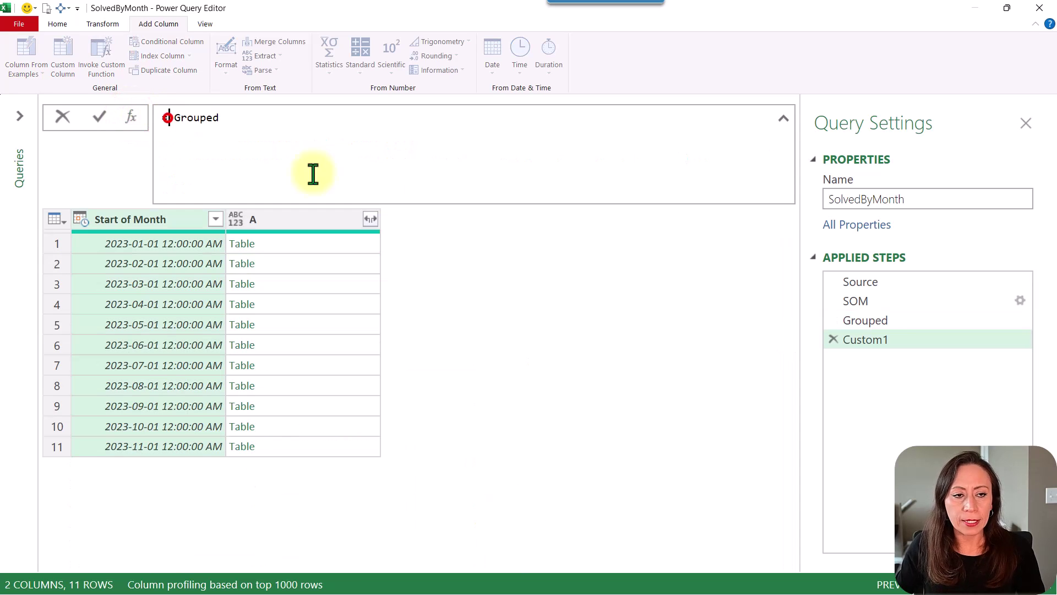
type("comb")
key("BackSpace")
key("BackSpace")
key("BackSpace")
key("BackSpace")
type("tacom")
key("Tab")
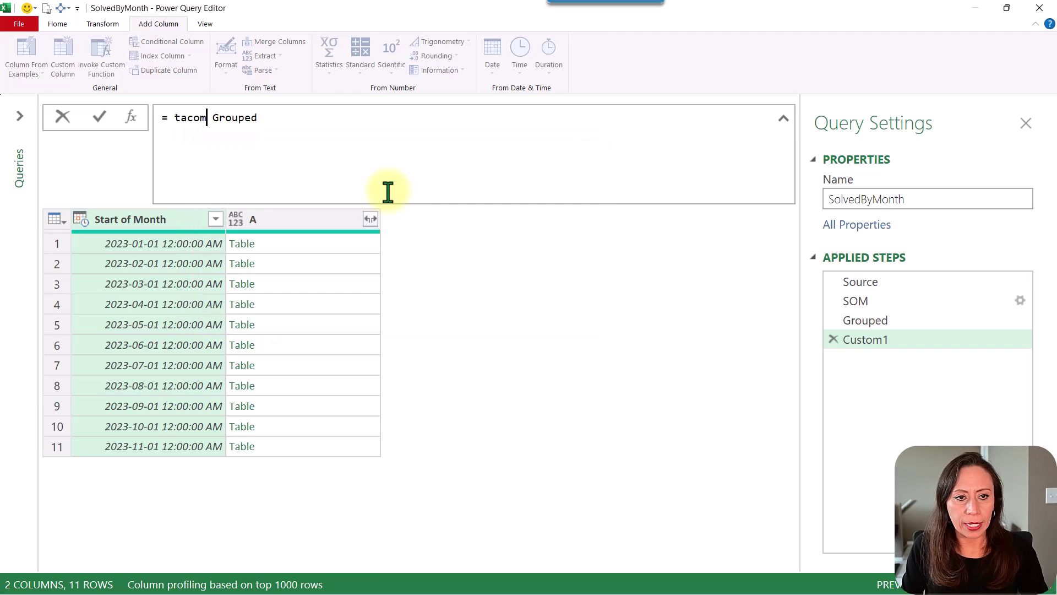
Pass Grouped[A] as the table list of Table.Combine and apply the formula
key("Right")
type("(")
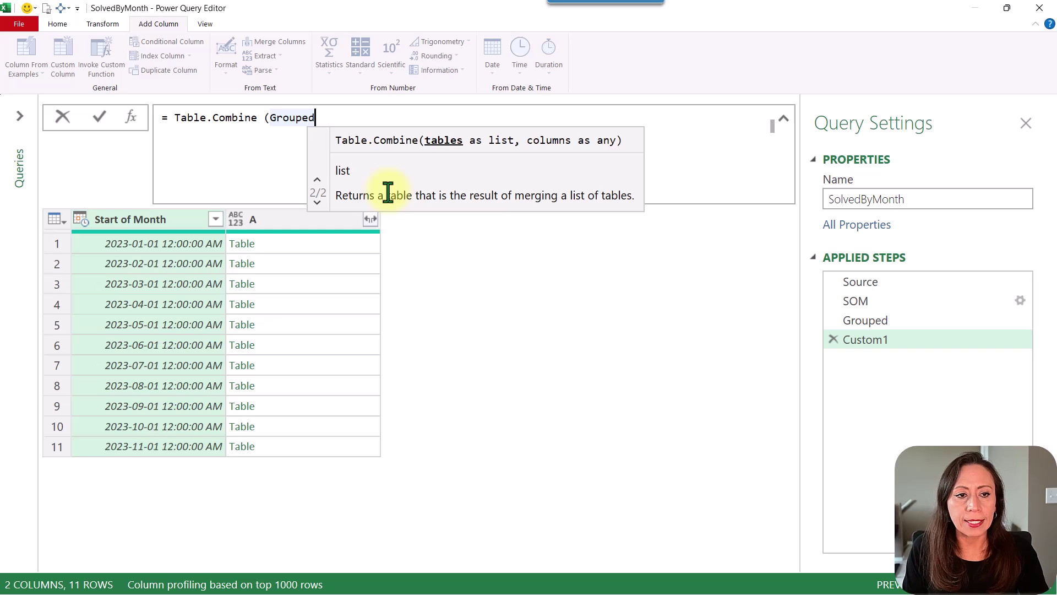
type("[A]")
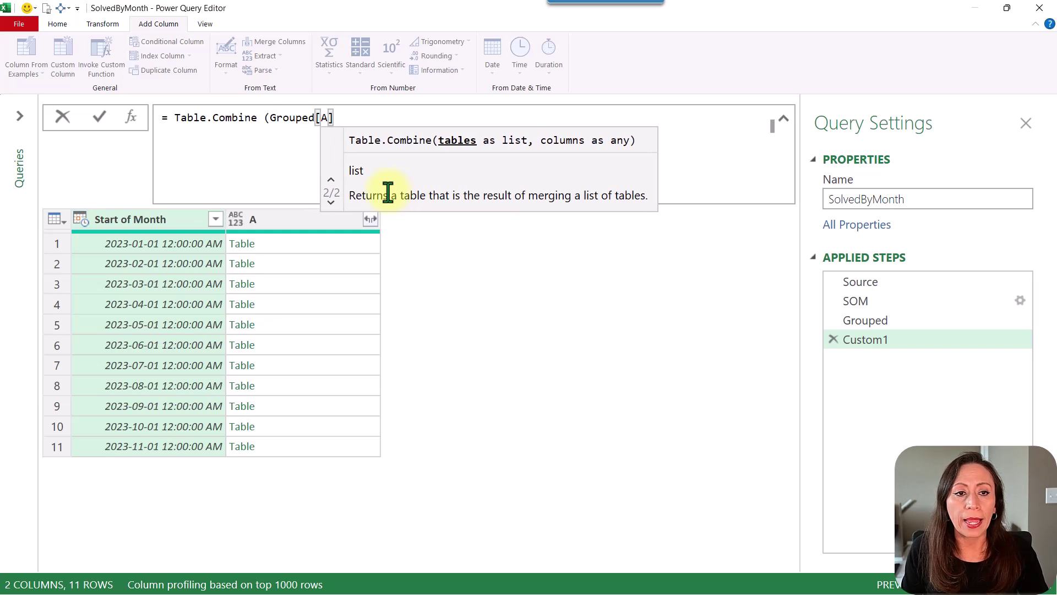
type("])")
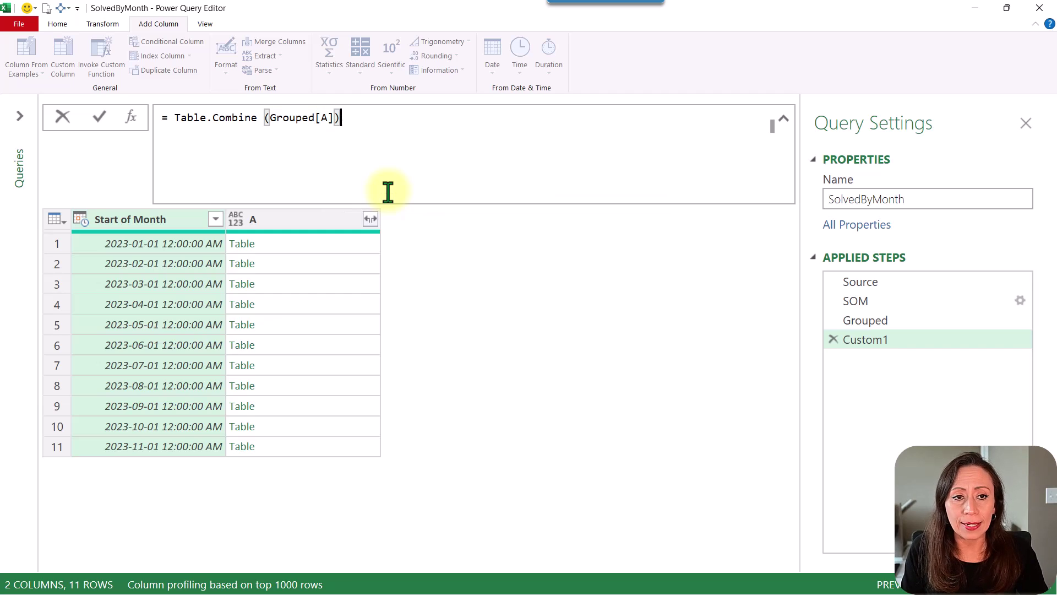
key("Return")
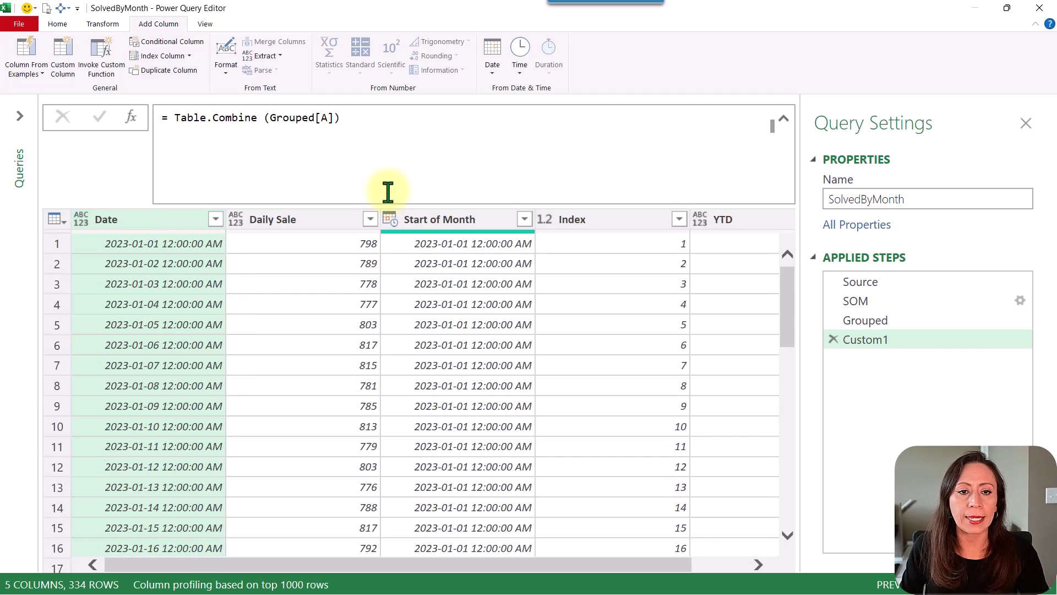
Add the column list {"Date", "Daily Sale", "YTD"} as the second argument of Table.Combine and apply the formula
left_click_drag(439, 557, 493, 557)
left_click(203, 226)
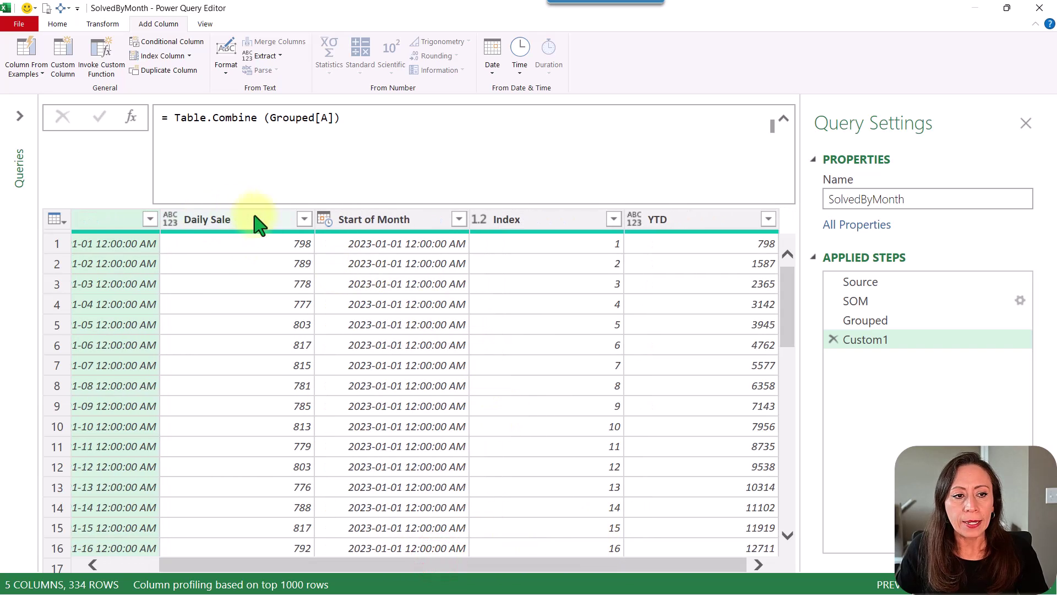
left_click(440, 225)
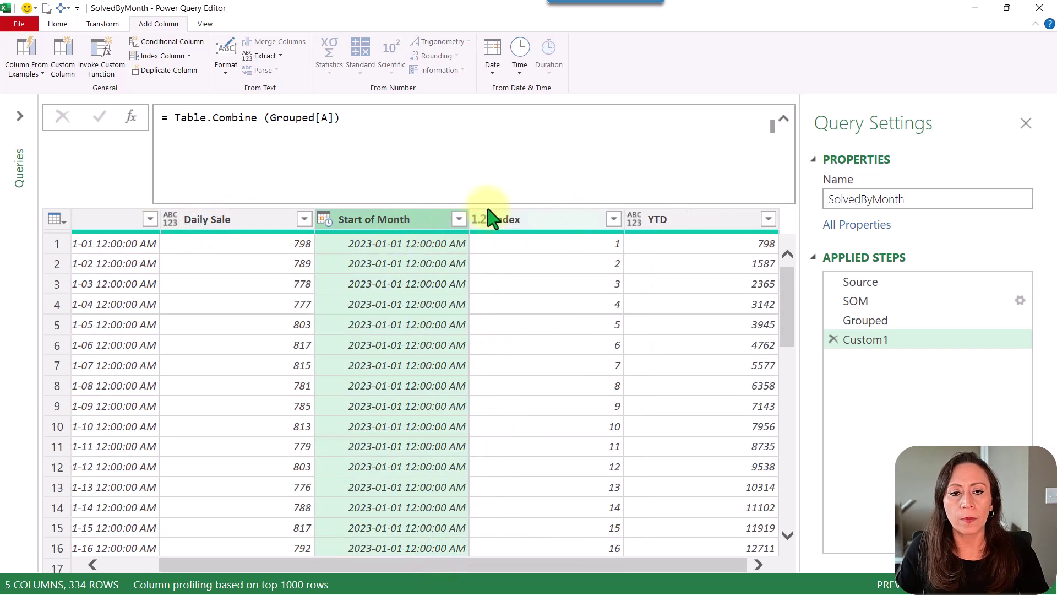
left_click(534, 219, "ctrl")
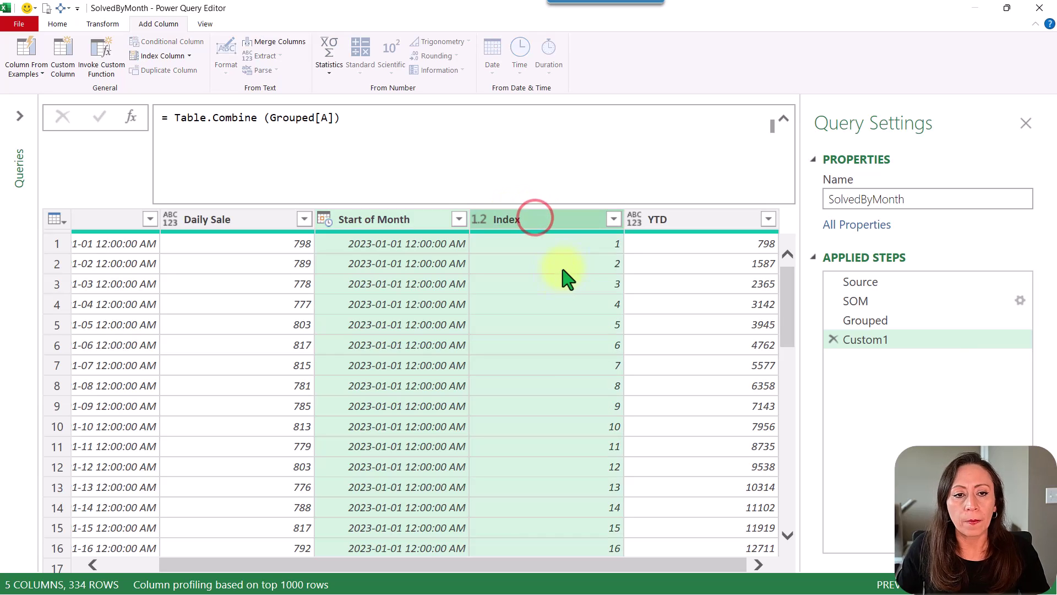
left_click(333, 117)
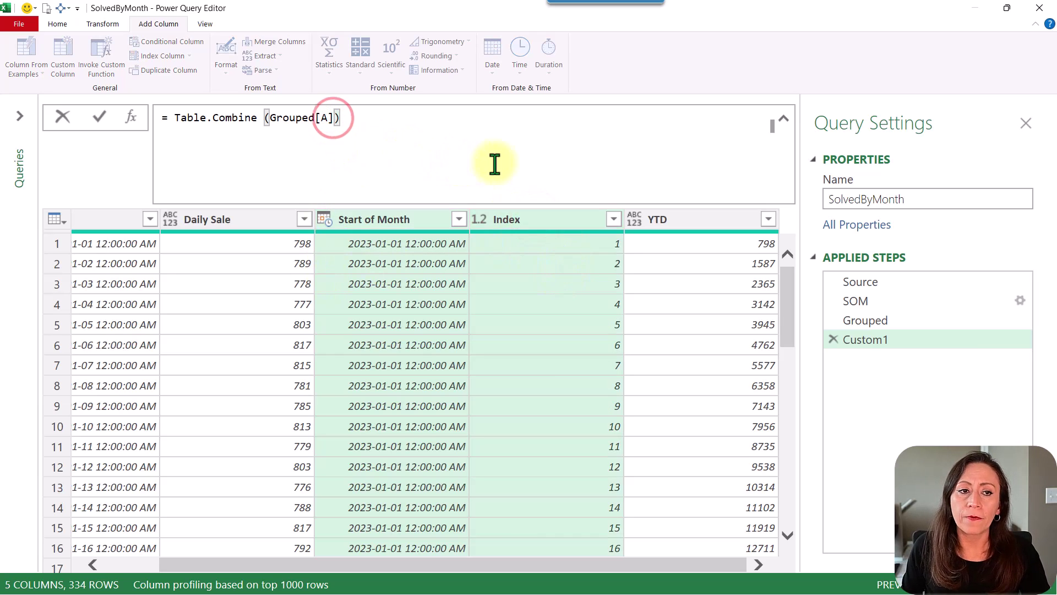
type(",")
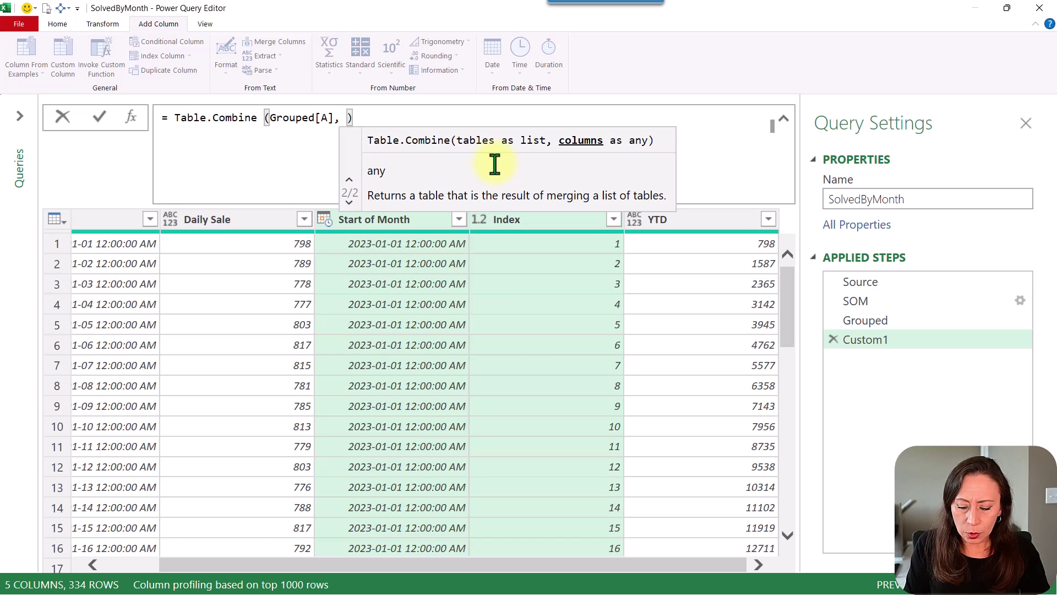
type("{")
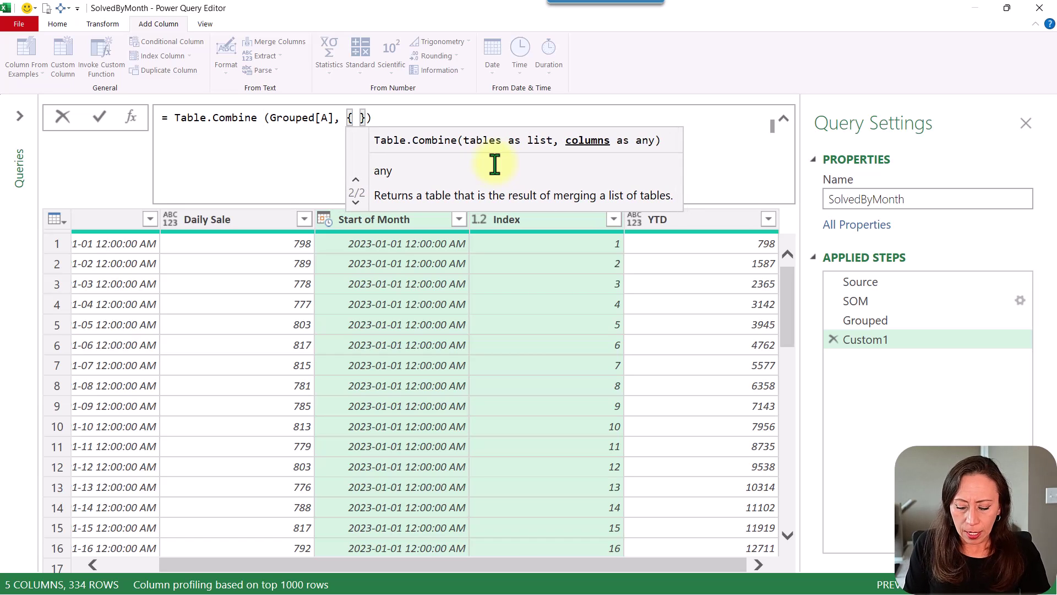
type(" \"")
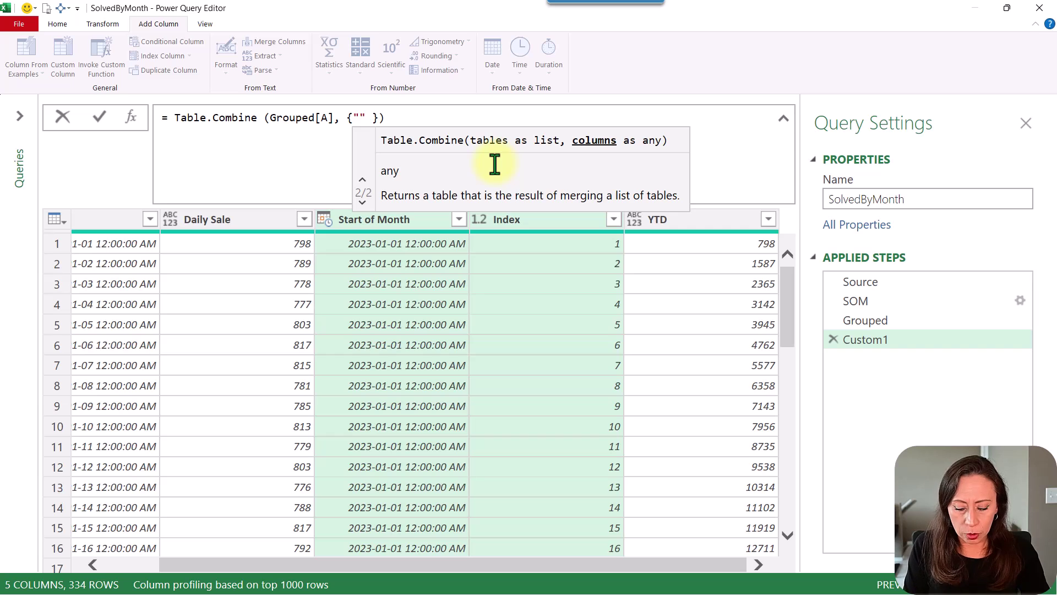
type("Date\", \"Daily Sale\", \"YTD")
key("Return")
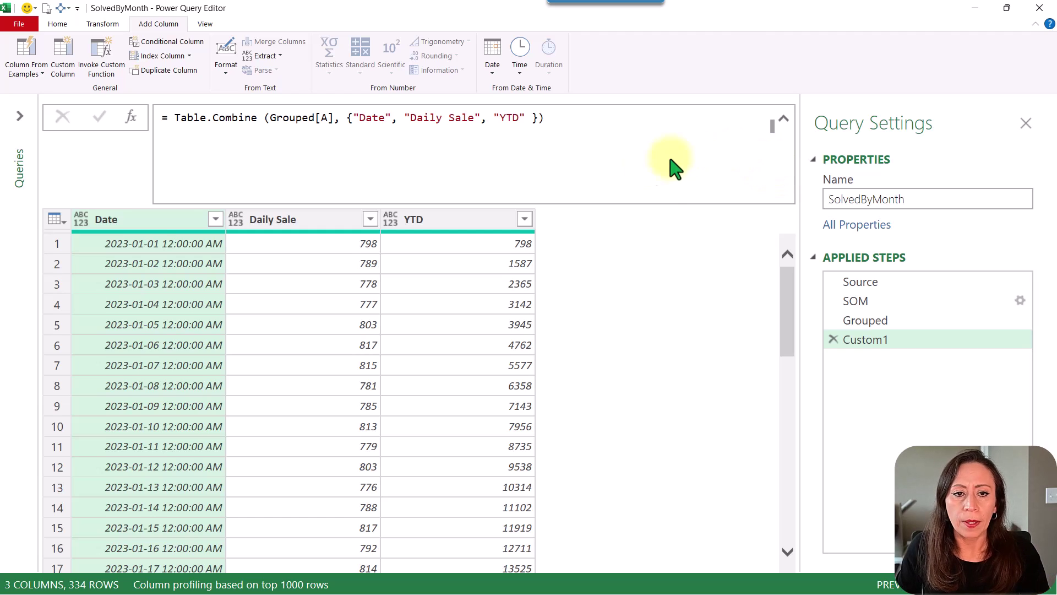
Examine the YTD values of the first January rows and around the change from January to February in the combined table
left_click(474, 189)
left_click(477, 209)
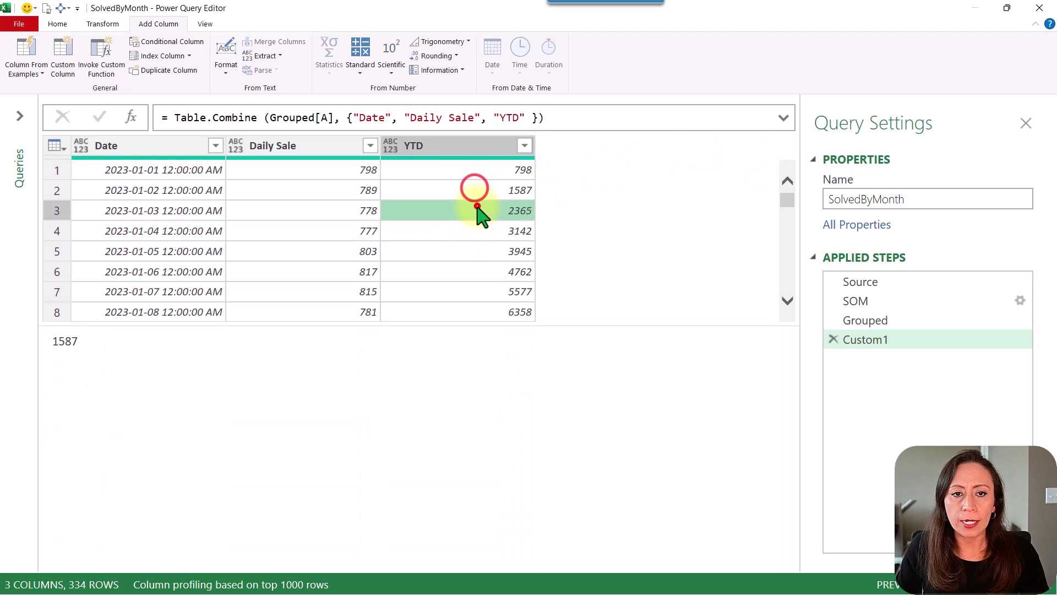
left_click(445, 232)
key("ctrl+space")
scroll(464, 252, "down", 10)
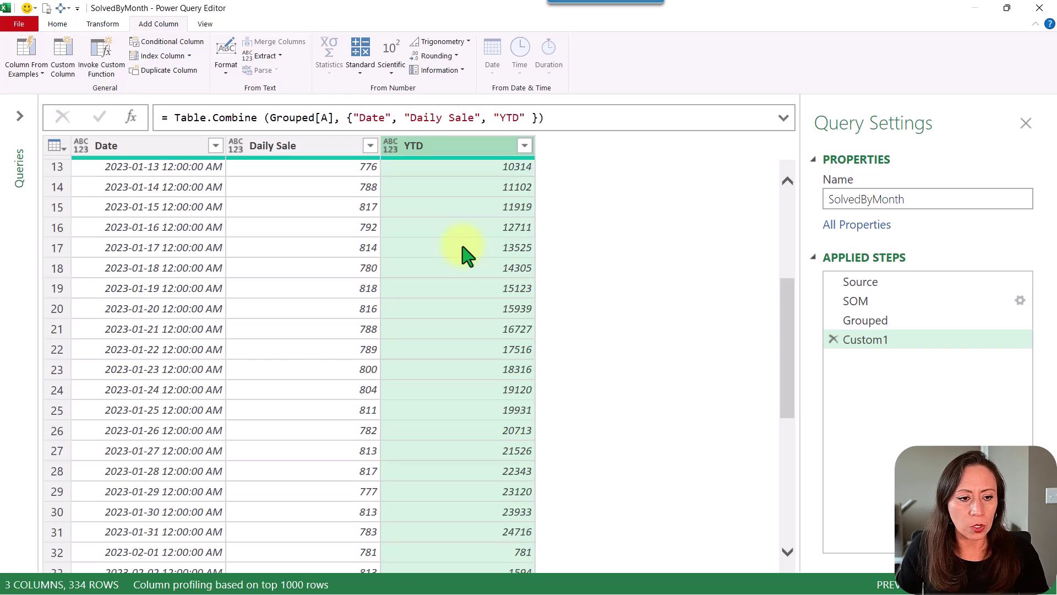
scroll(111, 264, "up", 1)
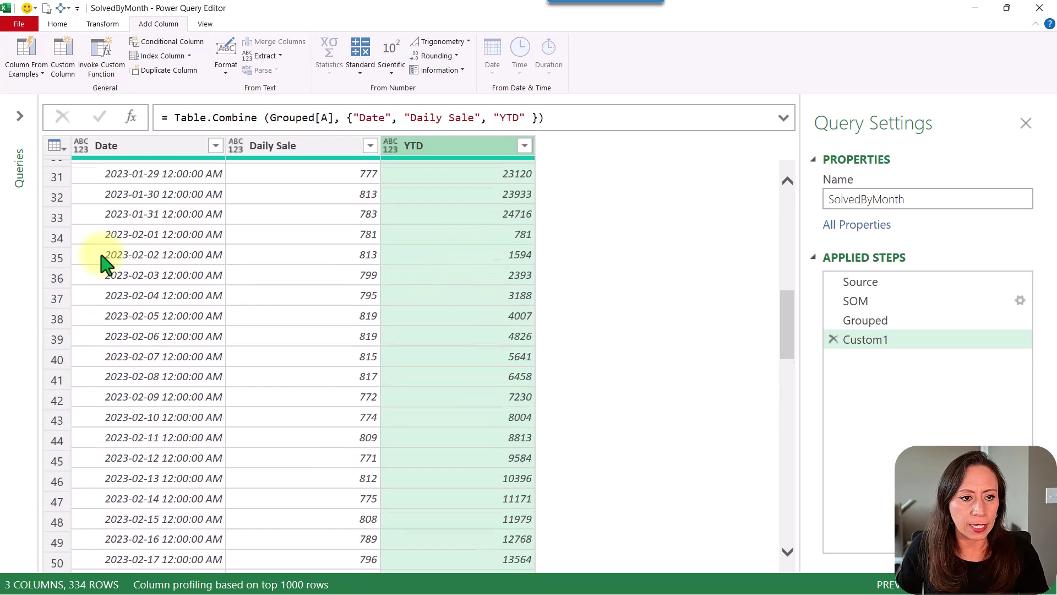
left_click(60, 260)
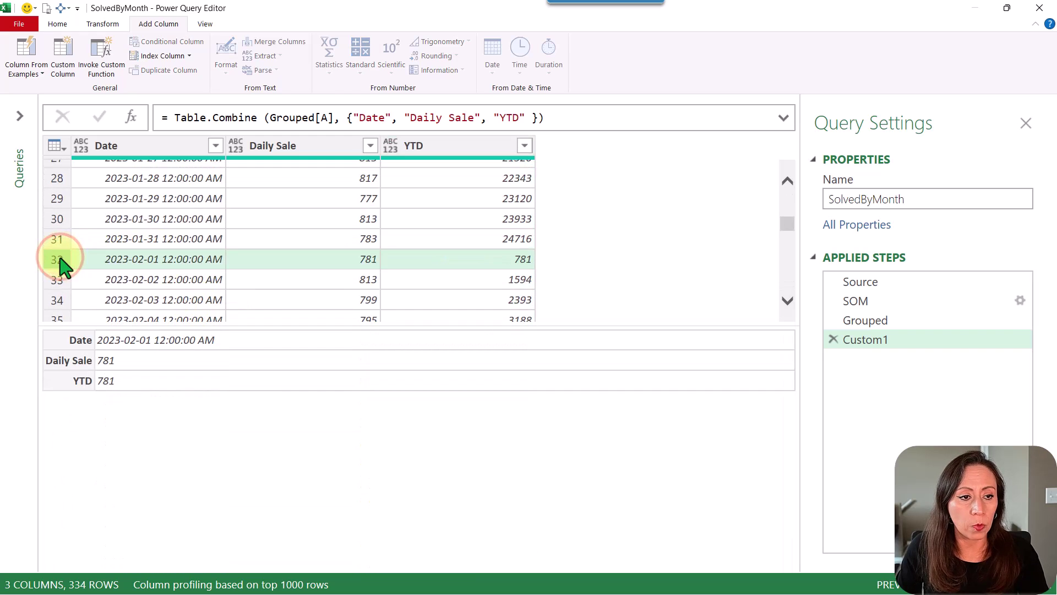
left_click(159, 266)
left_click(422, 261)
left_click(429, 283)
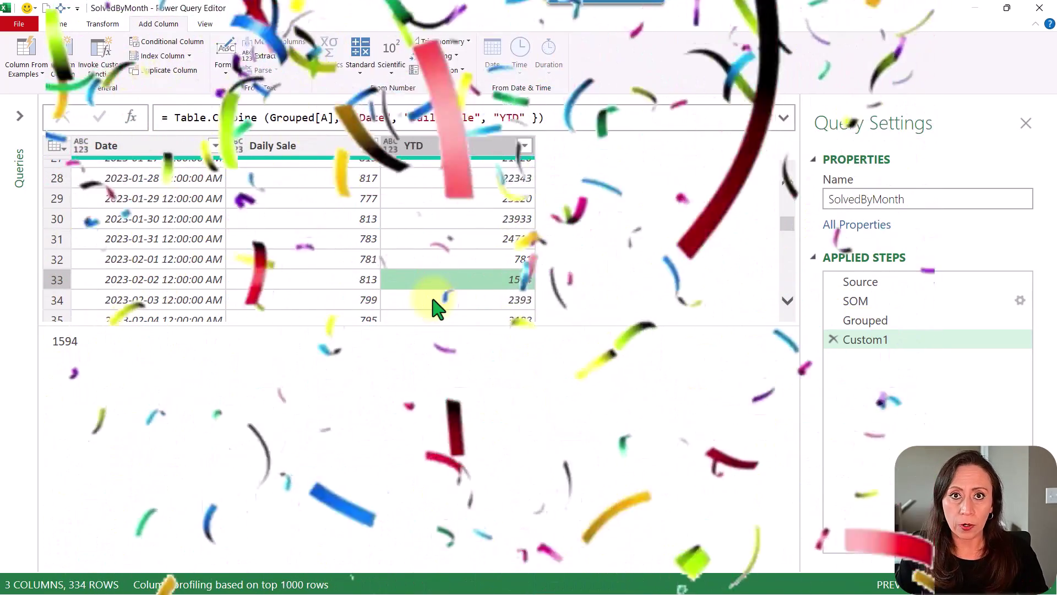
left_click(432, 300)
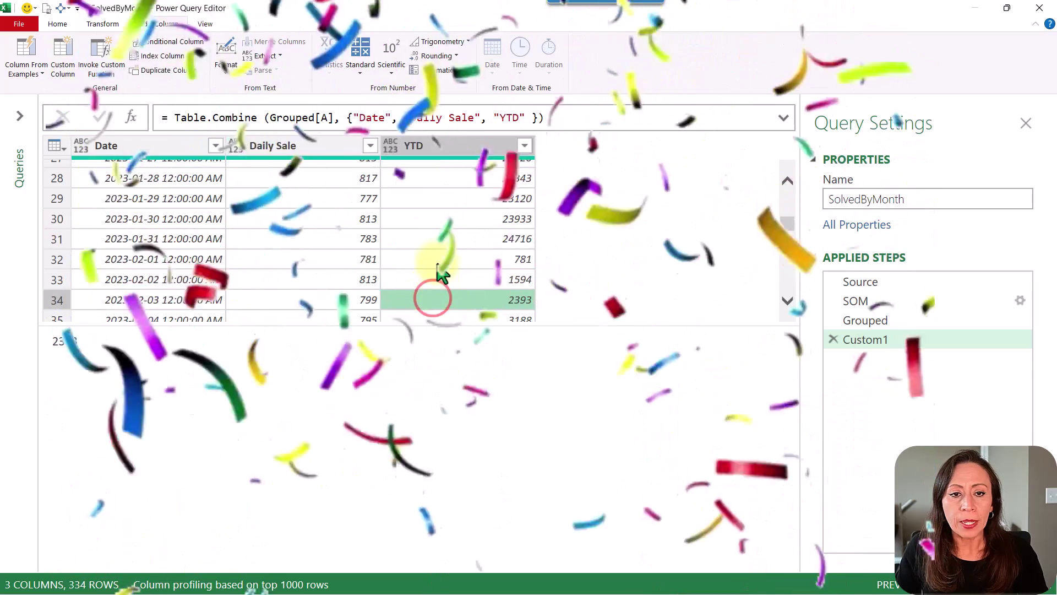
left_click(434, 262)
left_click(435, 278)
left_click(438, 299)
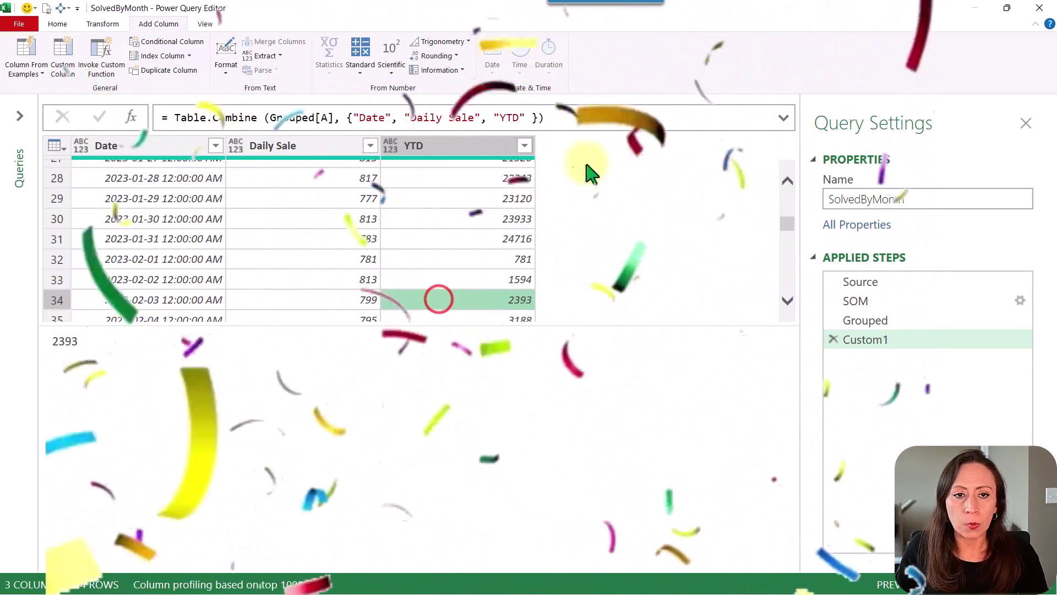
Detect the data types of all columns in the combined table and change the Date column's type to Date
left_click(453, 146)
left_click(431, 146)
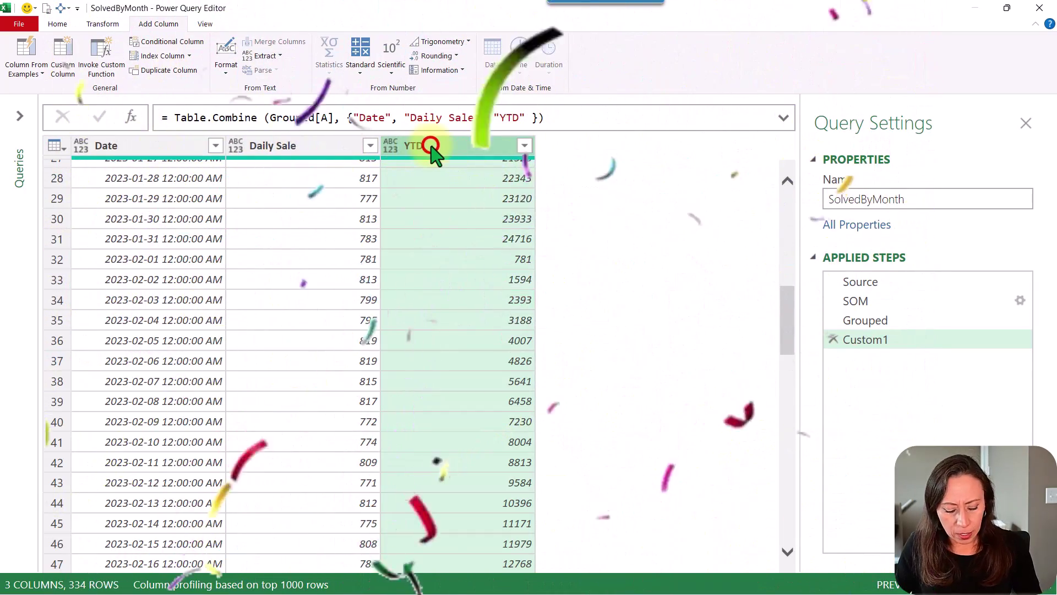
key("ctrl+a")
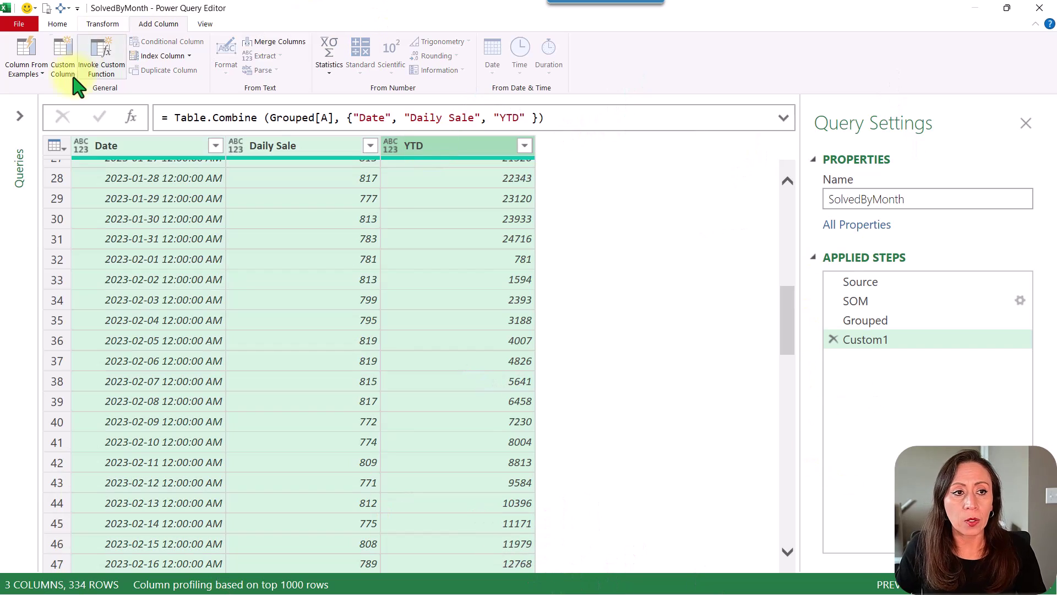
left_click(101, 25)
left_click(177, 56)
left_click(89, 217)
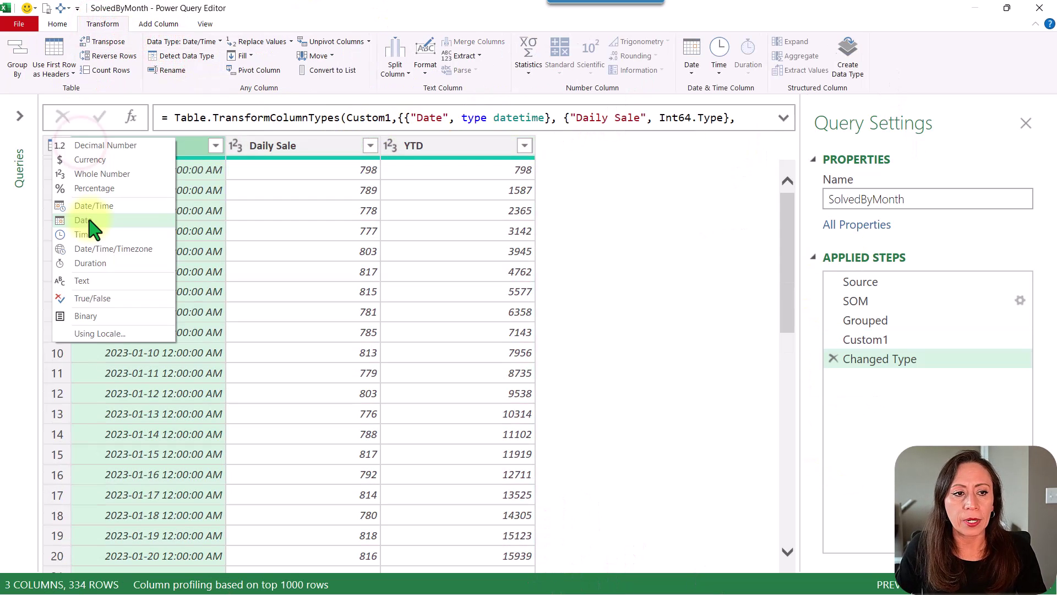
left_click(534, 340)
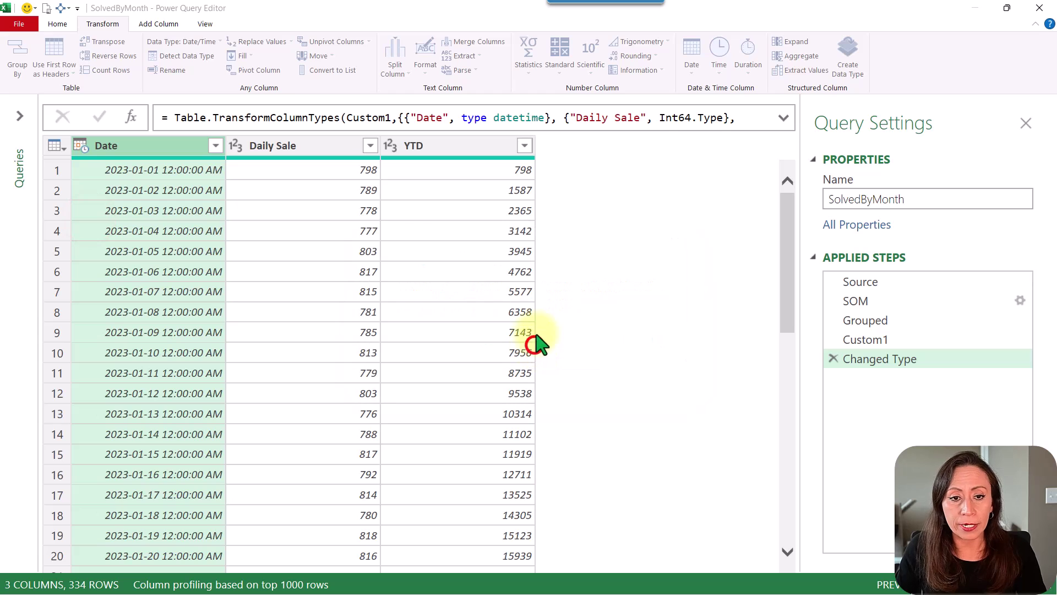